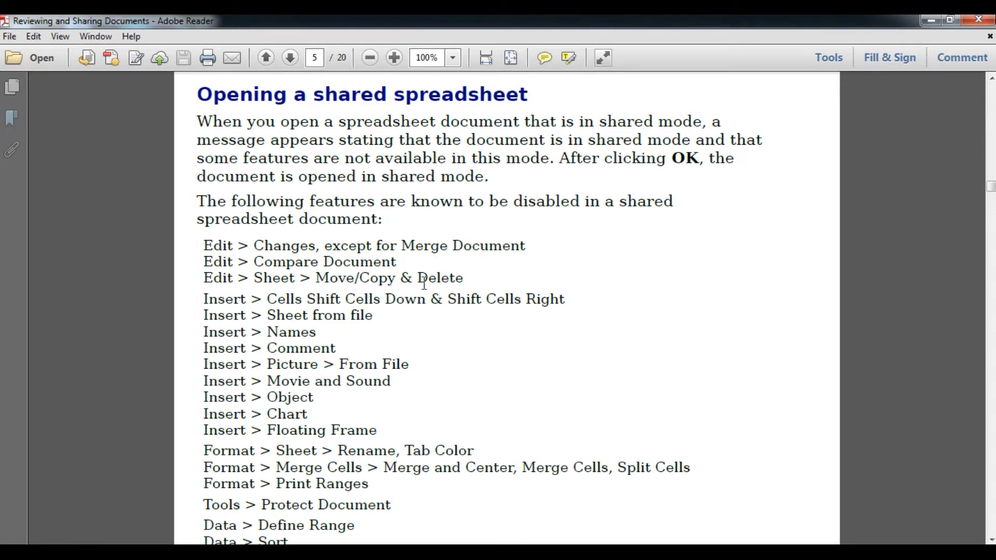
Step: Read the guide's sections on features disabled in shared spreadsheets and saving a shared spreadsheet, continuing to Recording changes
scroll(434, 284, down, 5)
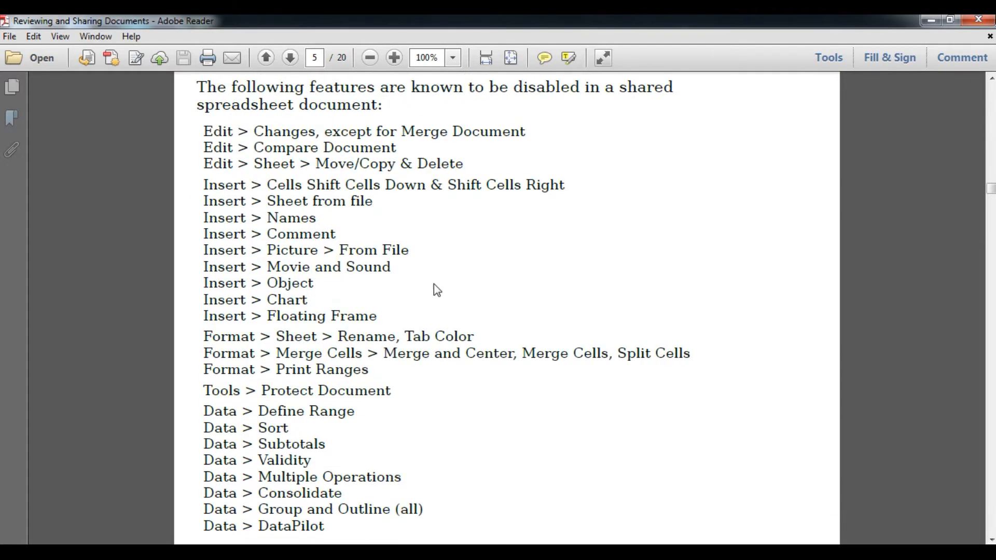
scroll(434, 285, down, 8)
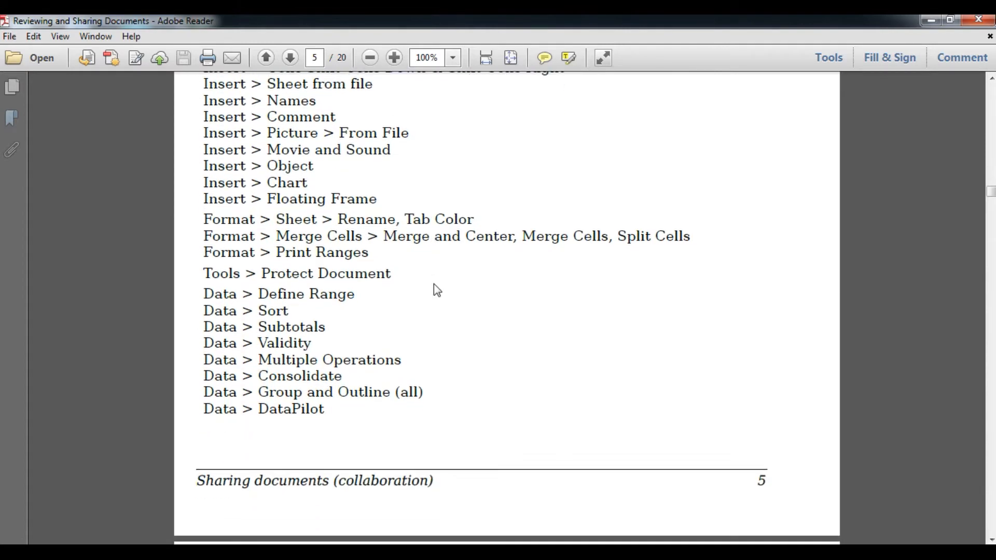
scroll(433, 285, down, 6)
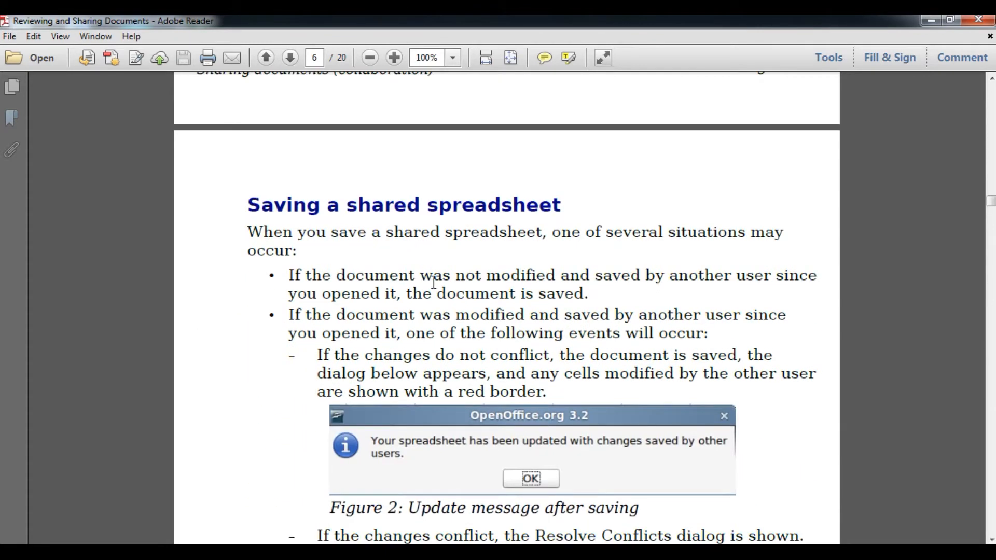
scroll(434, 284, down, 3)
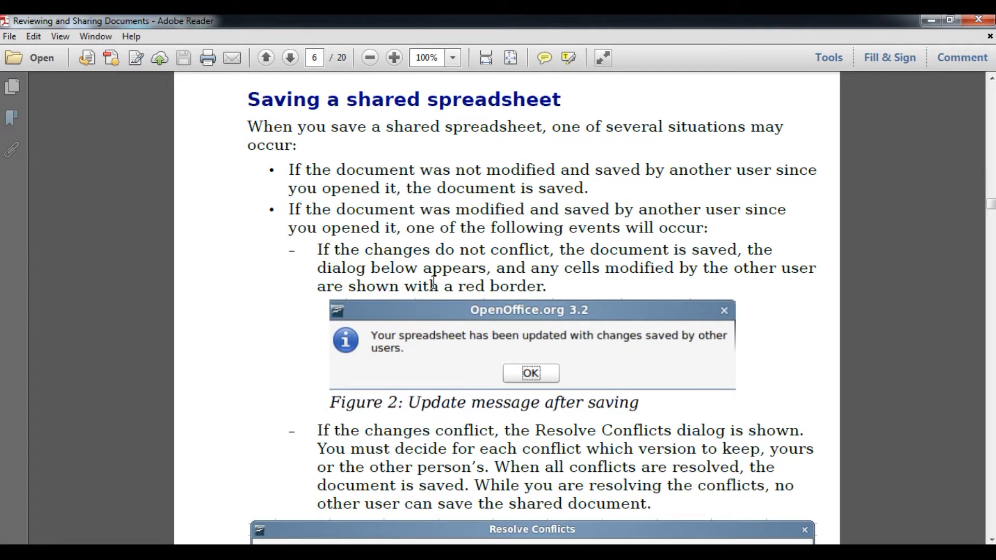
scroll(434, 284, down, 8)
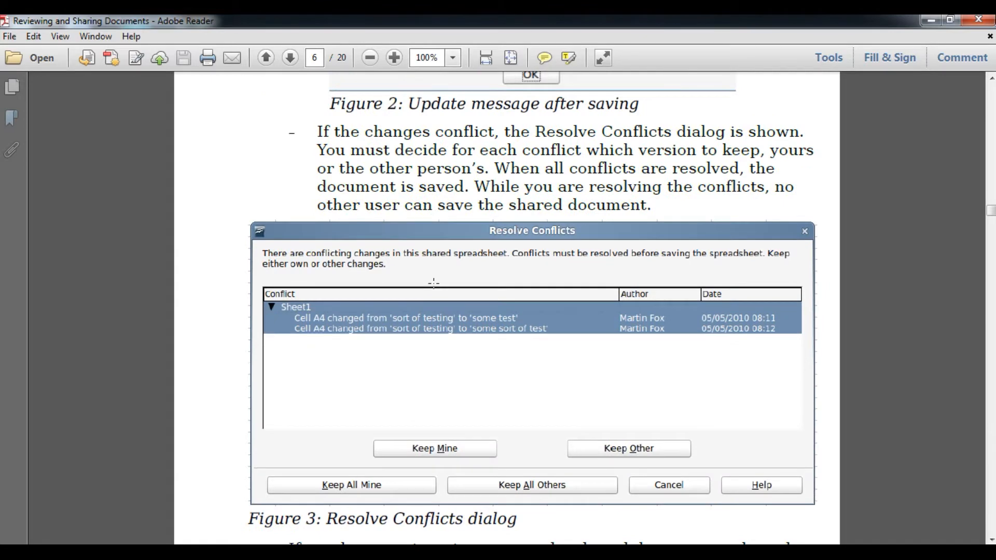
scroll(434, 283, up, 8)
scroll(434, 283, down, 2)
scroll(434, 283, down, 5)
scroll(434, 283, up, 3)
scroll(434, 282, up, 4)
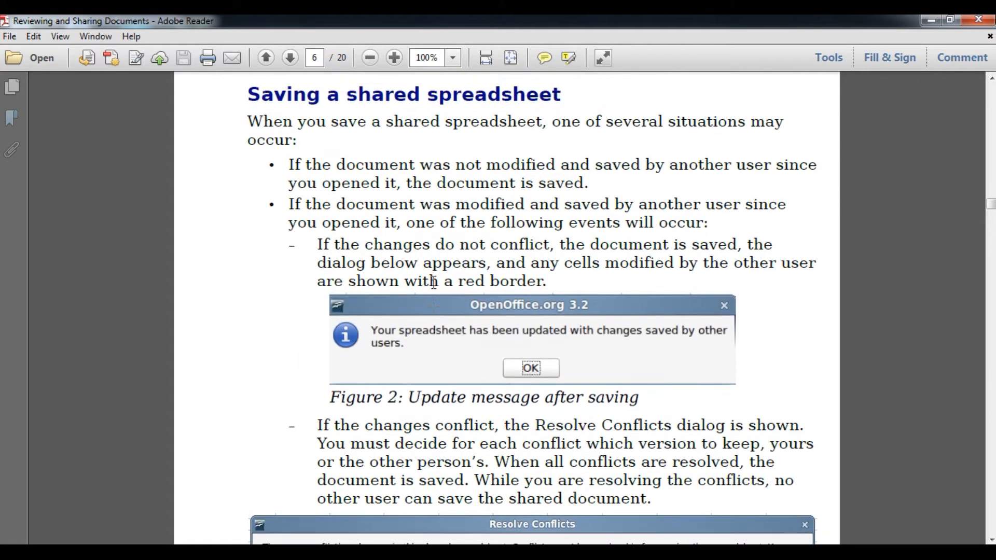
scroll(433, 283, up, 1)
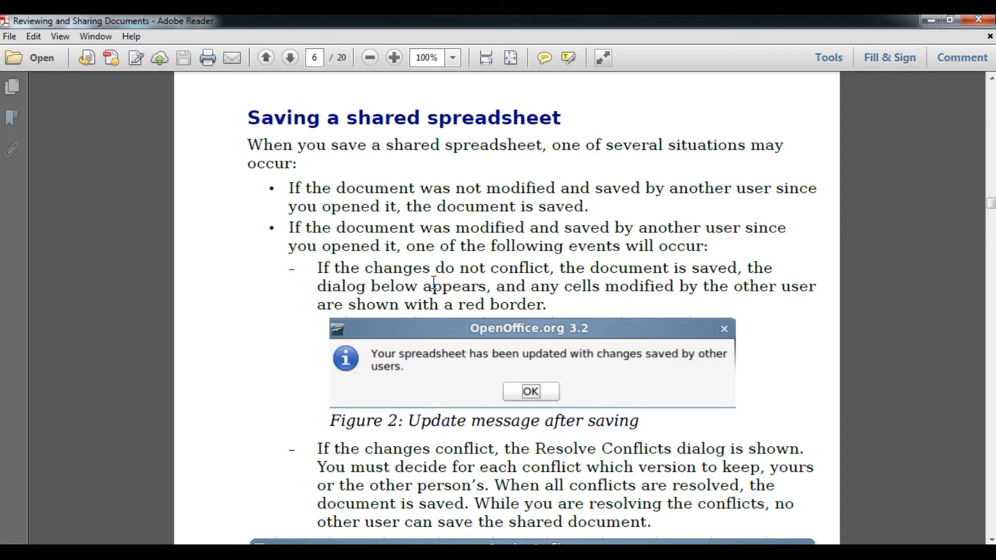
scroll(434, 282, down, 10)
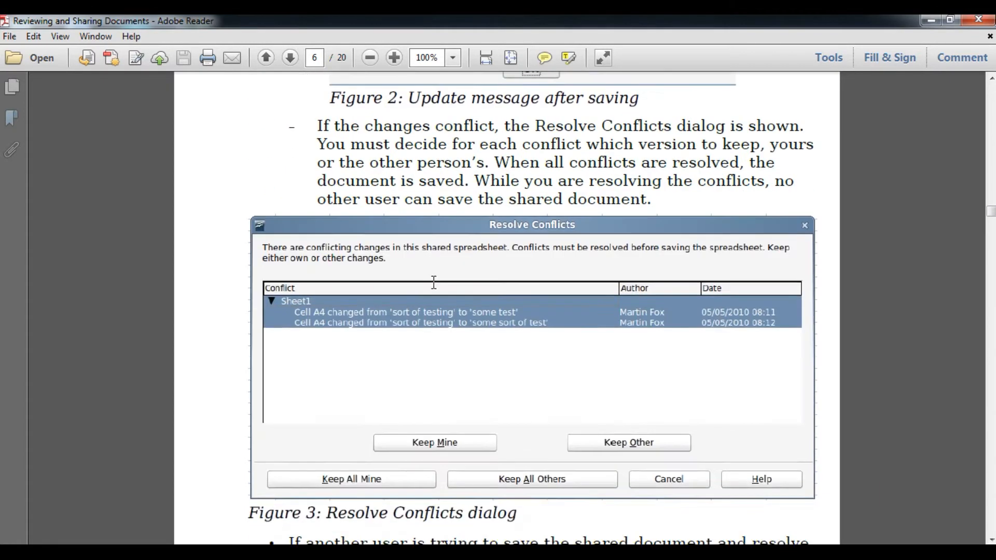
scroll(434, 283, down, 10)
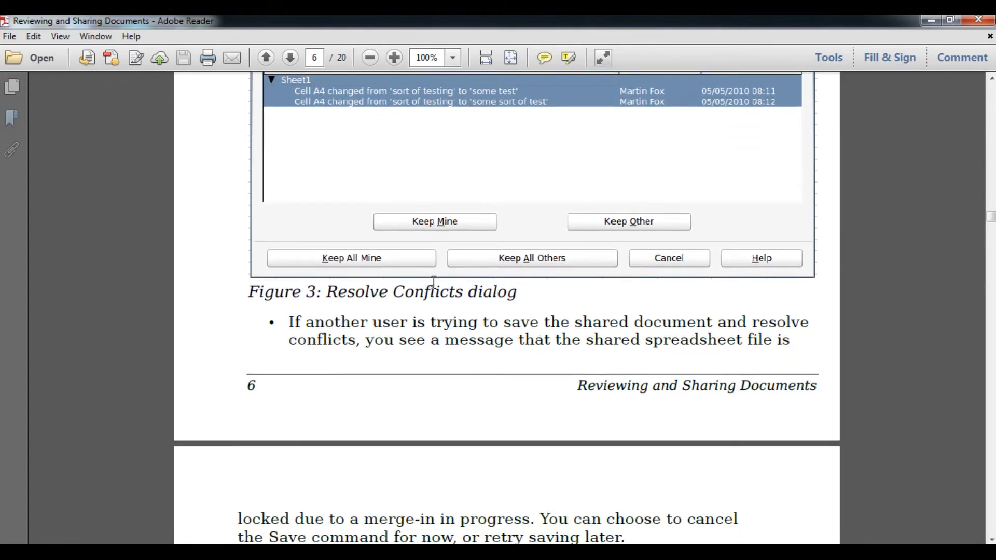
scroll(434, 283, down, 3)
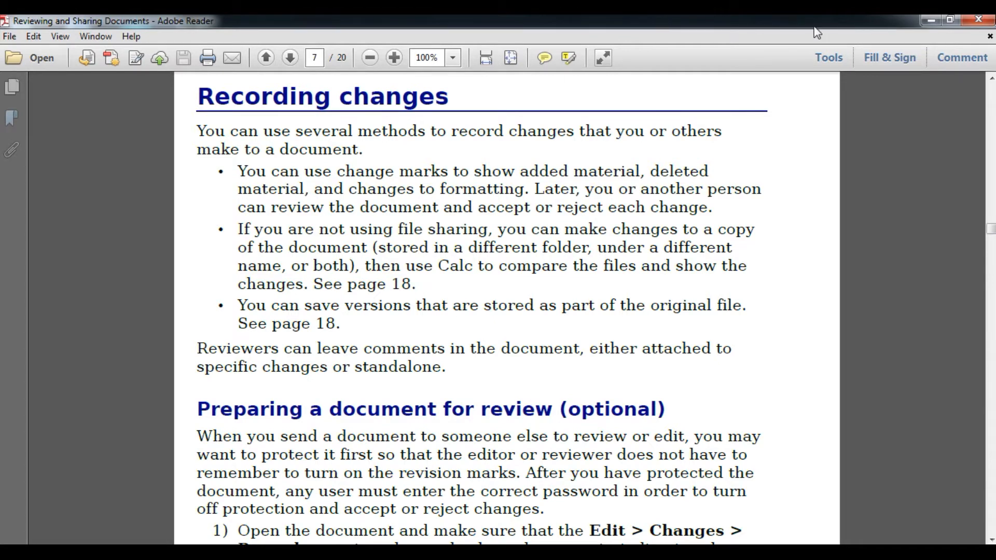
Step: Switch to OpenOffice 4.1.7 from the desktop and create a new blank spreadsheet
click(929, 20)
click(928, 20)
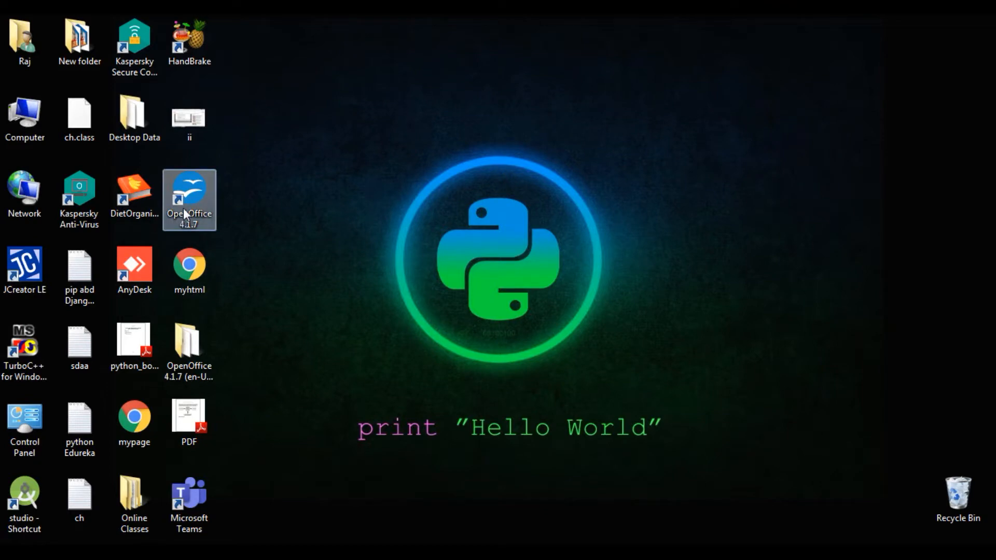
double_click(184, 209)
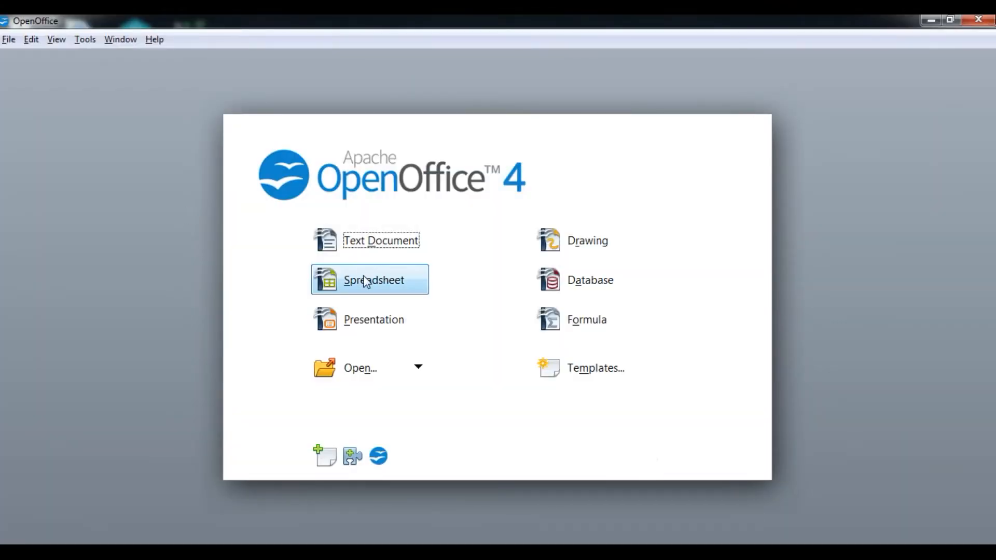
click(367, 282)
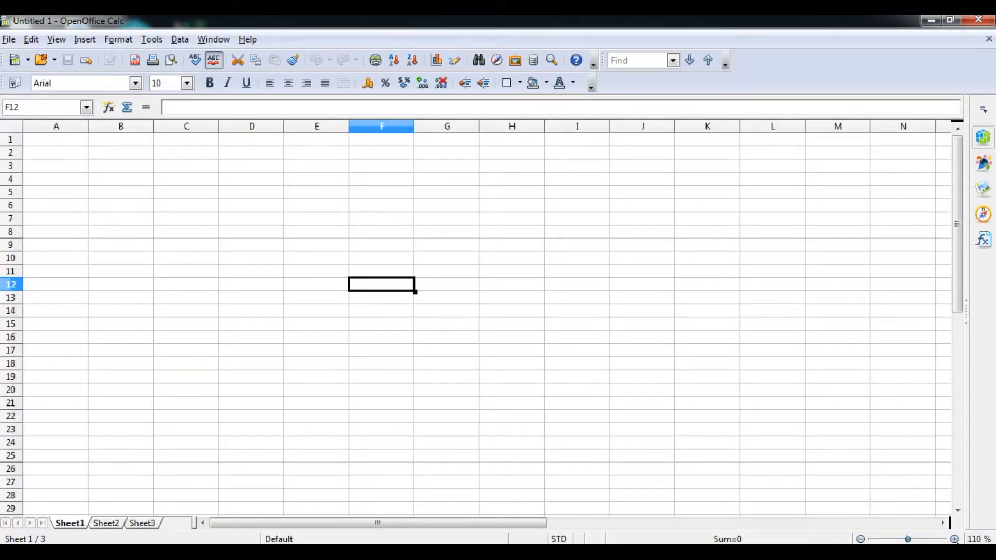
Step: Enter the values 100, 200, 300 and 400 in cells A1 to A4 of Sheet1
click(956, 539)
click(956, 540)
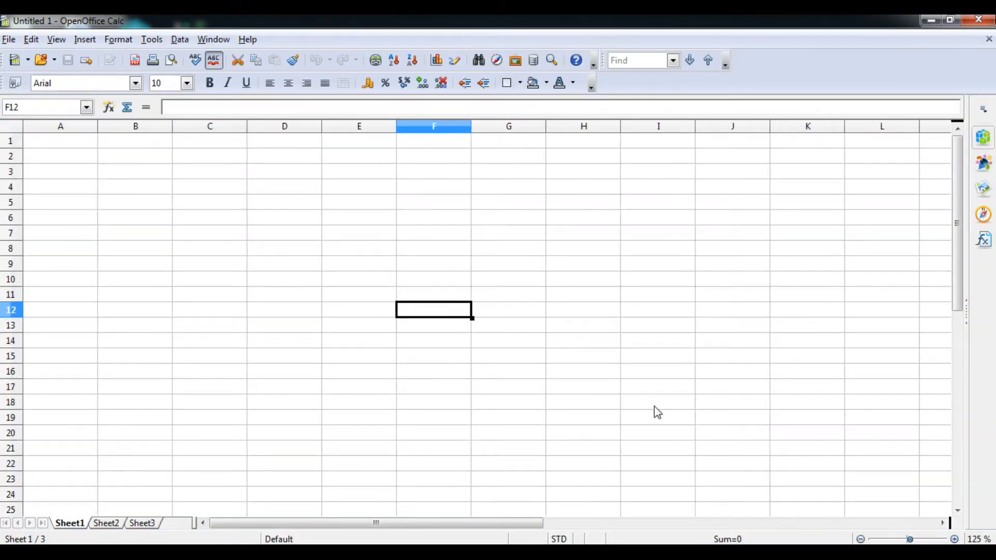
click(83, 146)
text(100)
key(Return)
text(200)
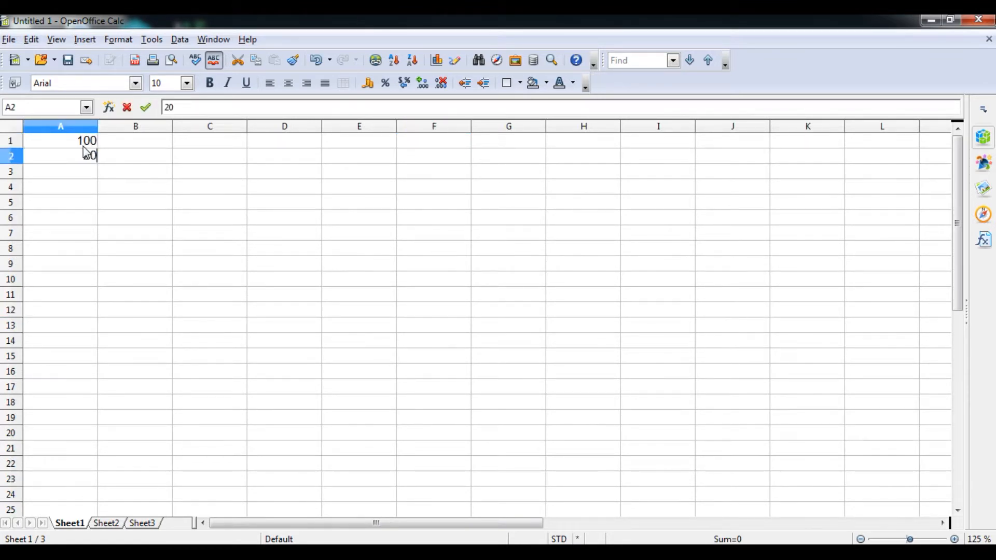
key(Return)
text(300)
key(Return)
text(400)
key(Return)
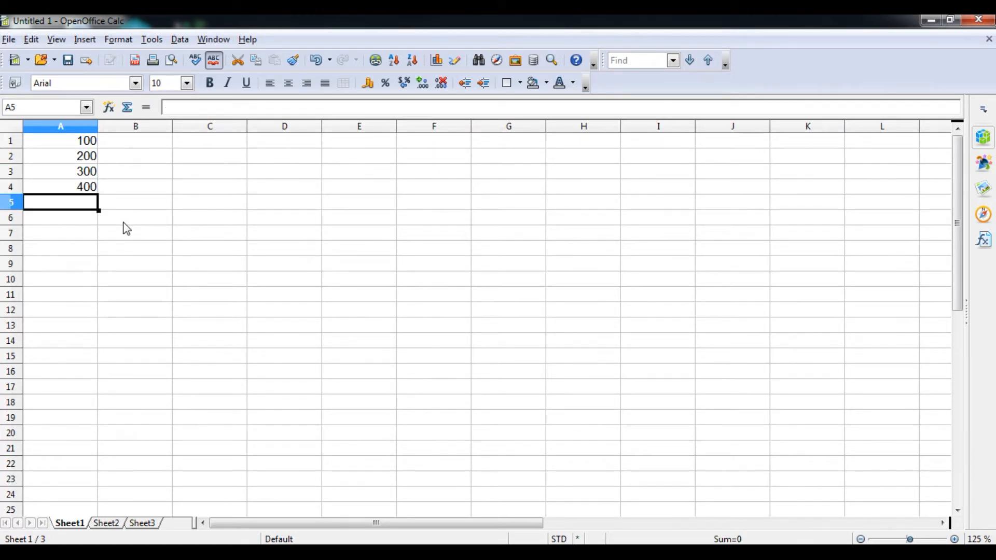
Step: Save the spreadsheet in the Work folder as an ODF Spreadsheet named mySharefile
click(66, 67)
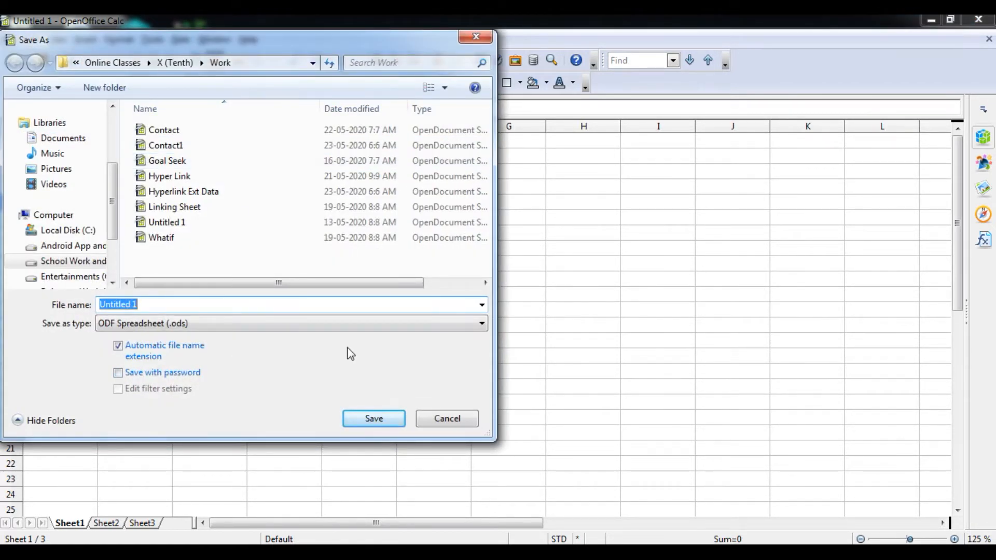
text(myS1)
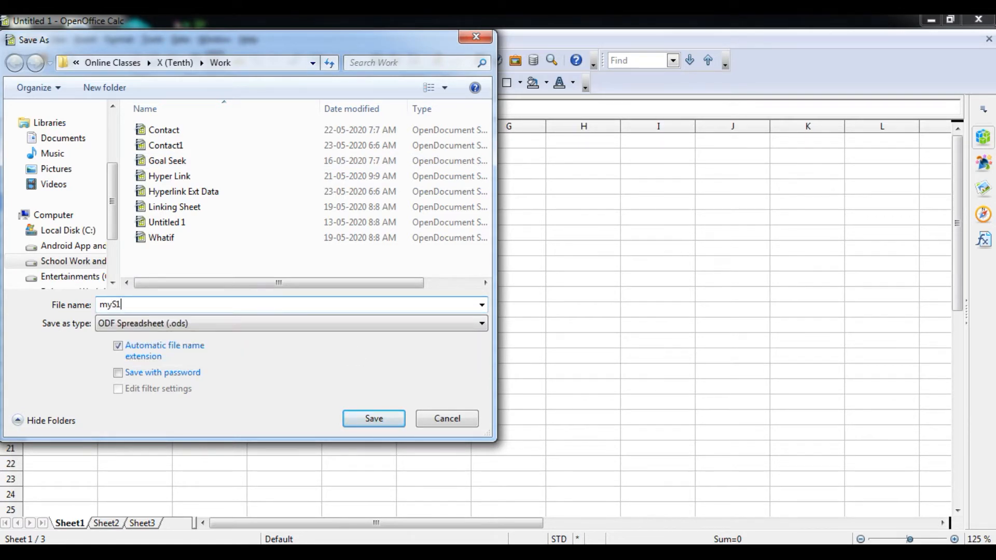
key(BackSpace)
text(harefile)
key(Return)
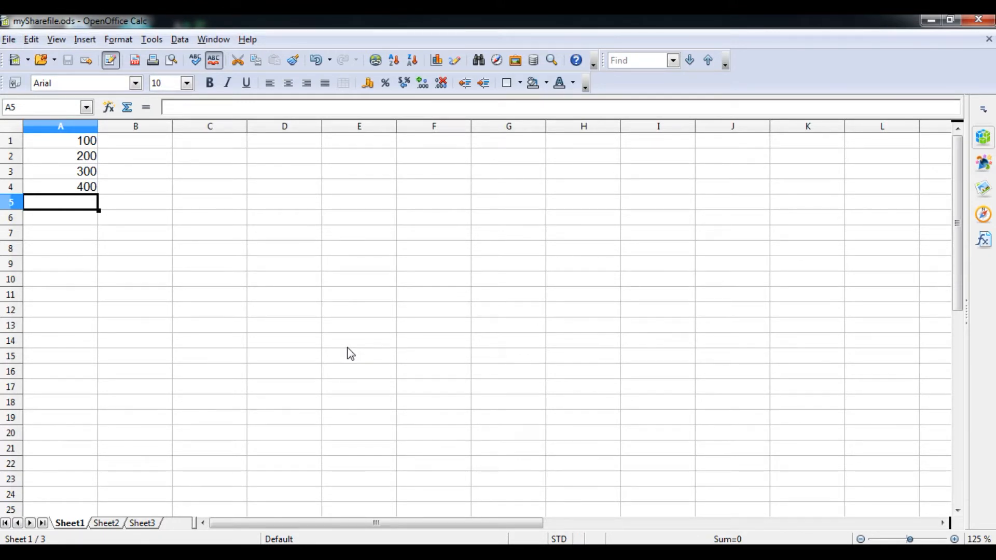
Step: Share the spreadsheet with other users, agreeing to save it so that sharing mode is activated
click(157, 41)
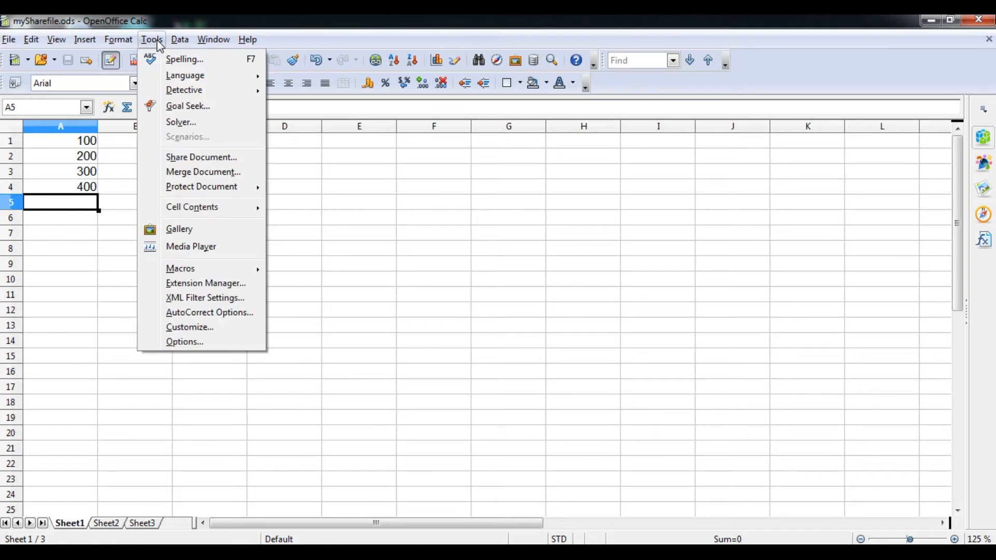
click(190, 155)
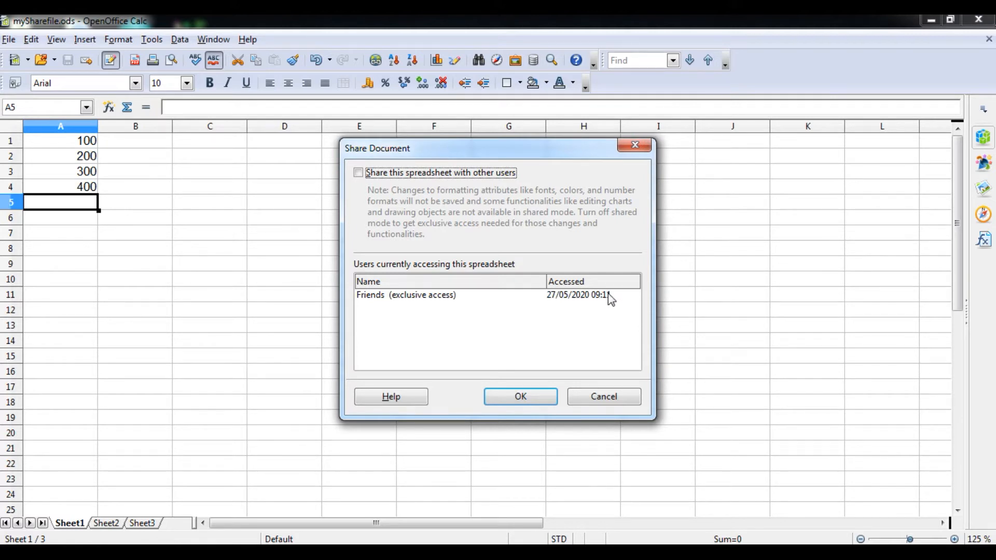
click(359, 173)
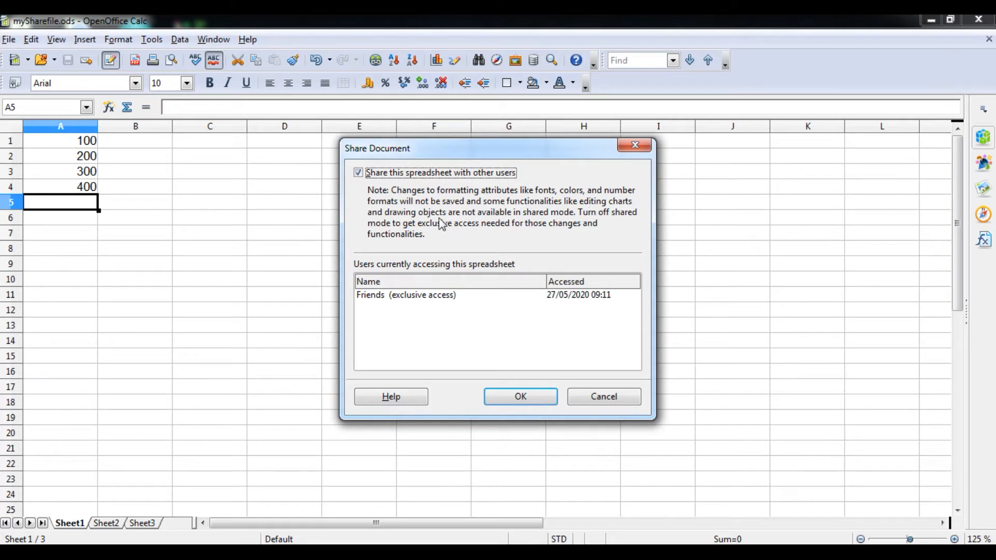
click(519, 396)
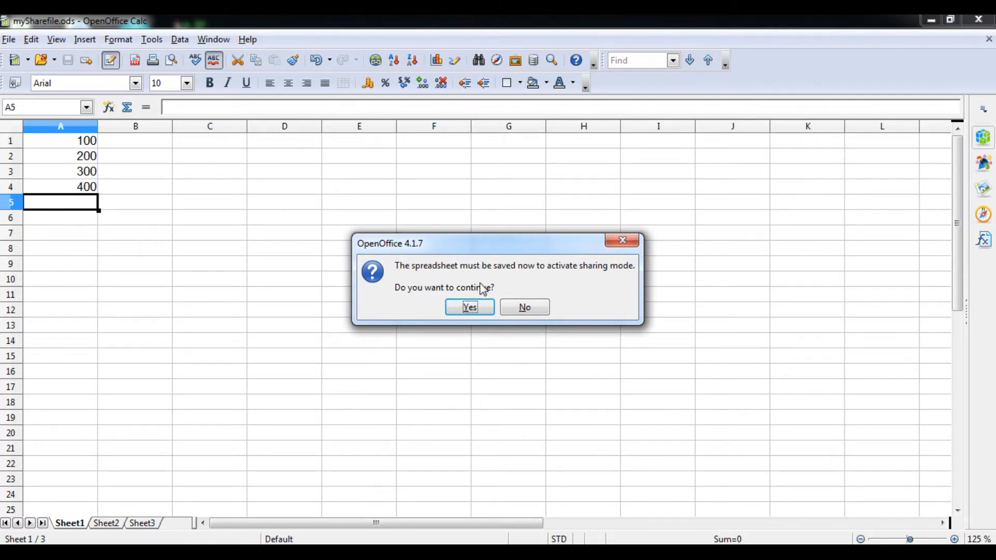
click(469, 308)
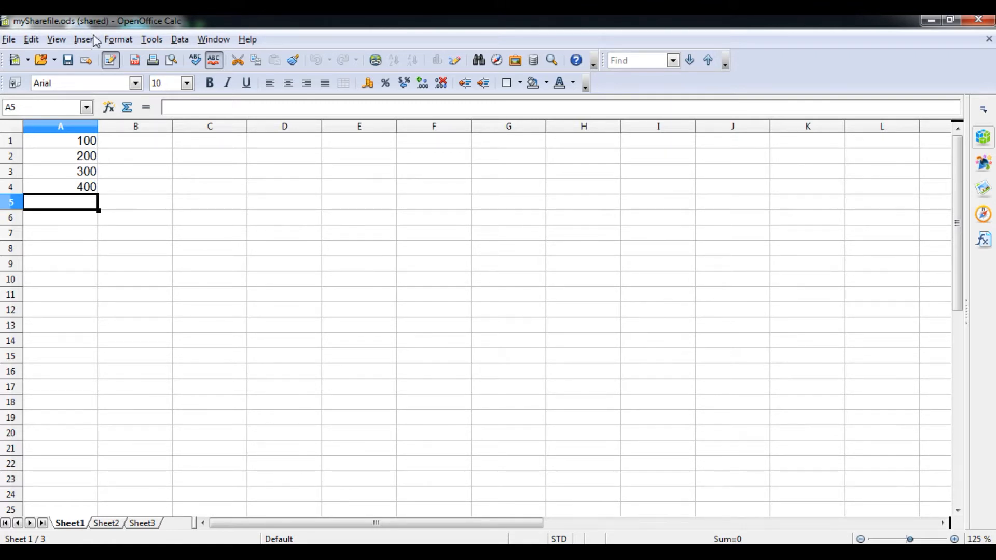
click(73, 61)
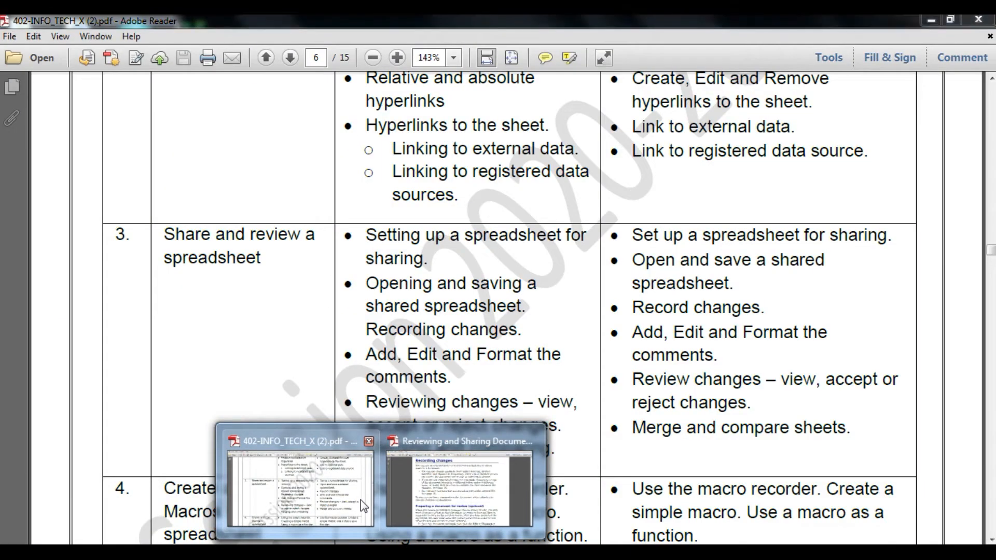
Step: Check the Share and review a spreadsheet topics in the 402-INFO_TECH_X syllabus PDF, and return to the shared spreadsheet
click(299, 483)
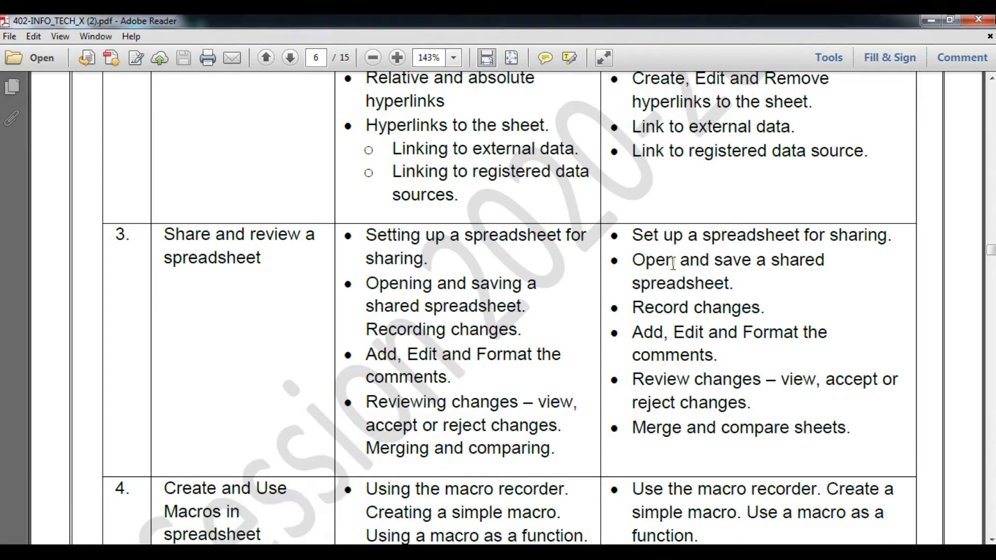
click(930, 21)
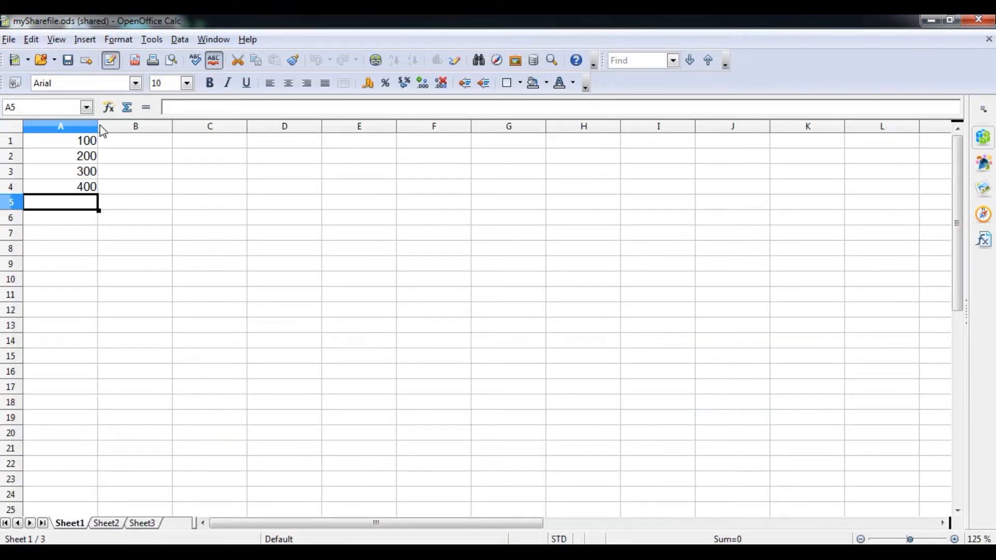
click(93, 190)
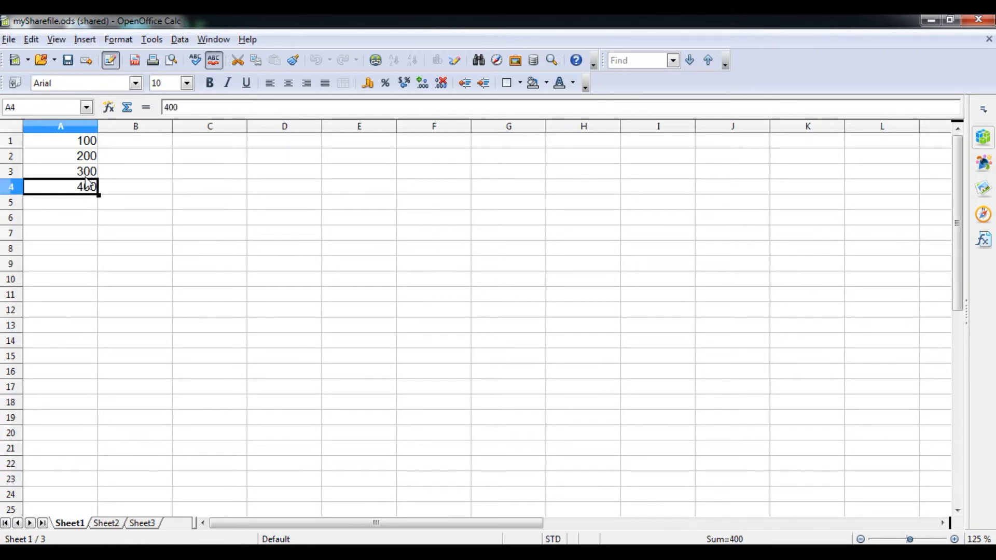
click(88, 175)
click(89, 158)
click(90, 146)
click(88, 162)
click(88, 172)
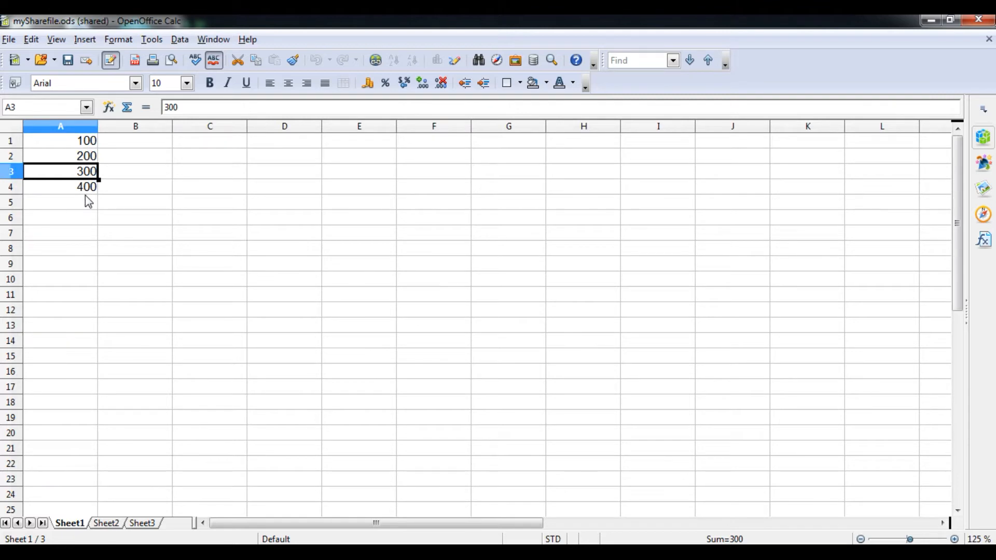
click(88, 200)
click(89, 191)
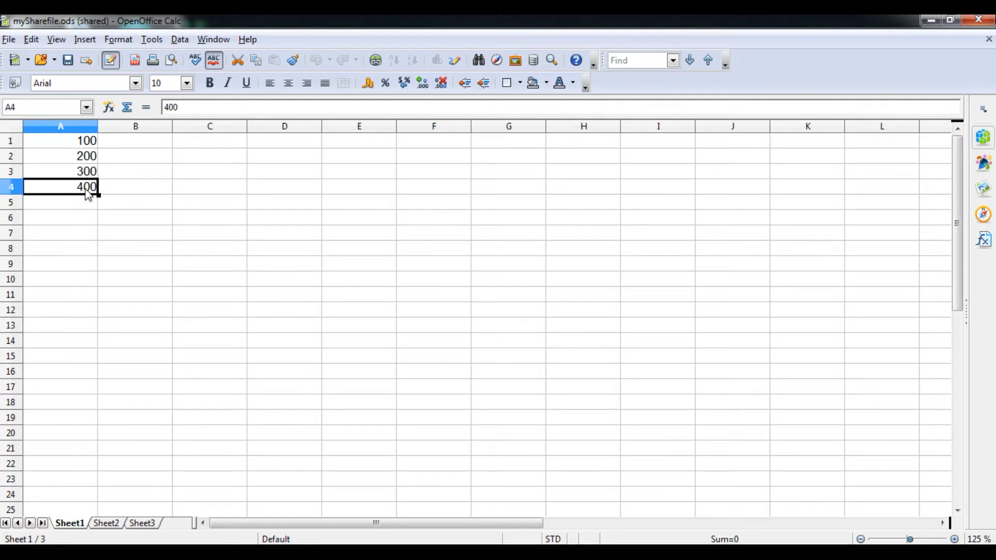
Step: Save a new version of the shared spreadsheet with the version comment "Orignal" and close the version list
click(10, 39)
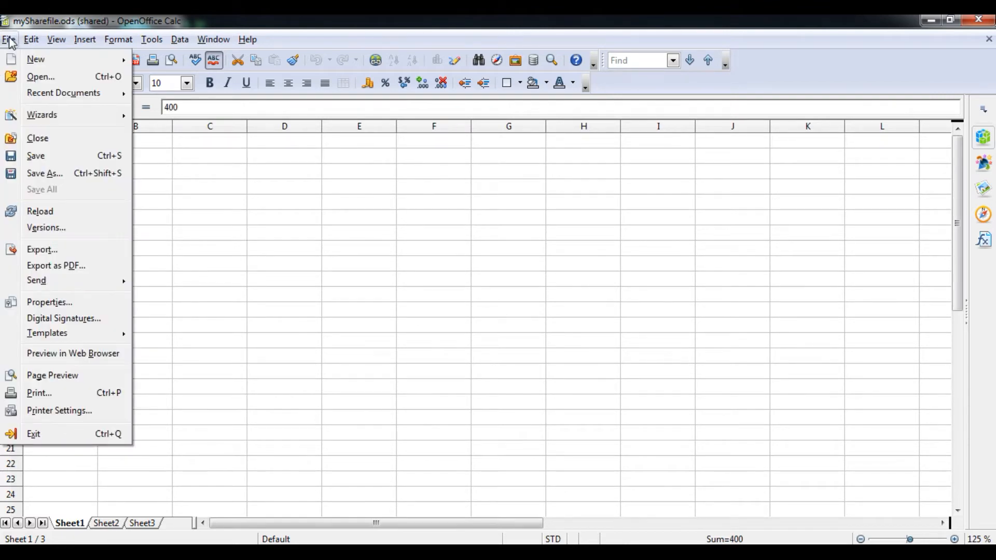
click(43, 228)
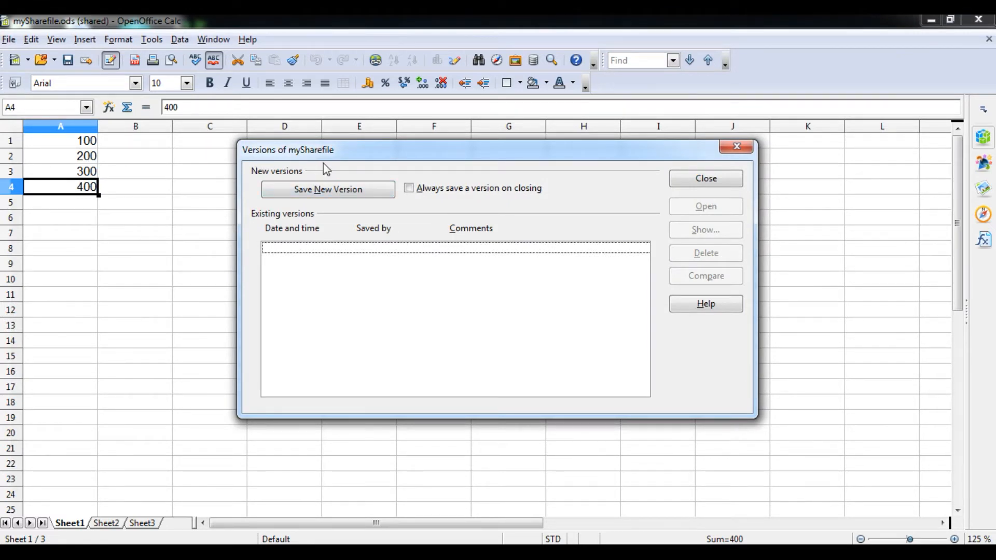
click(324, 195)
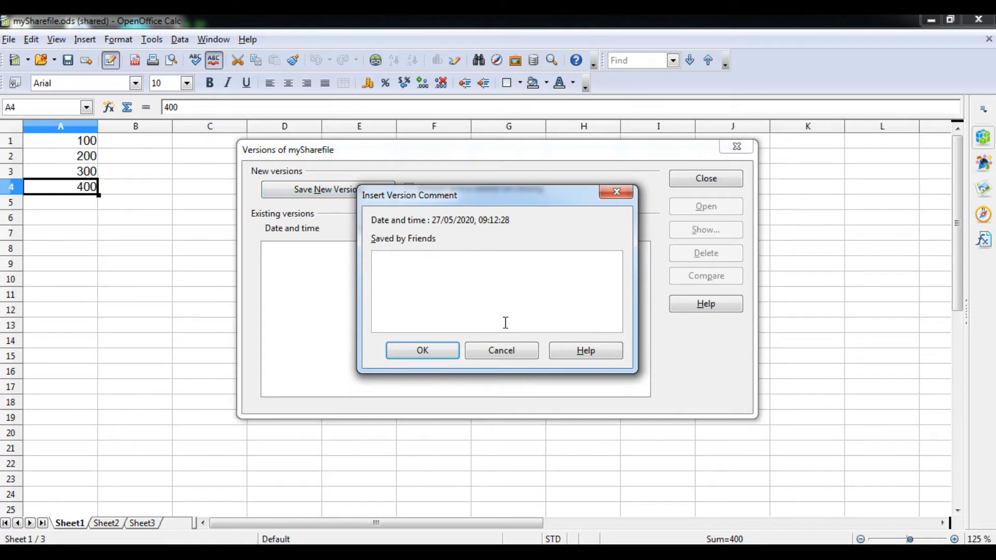
text(Orignal)
click(436, 355)
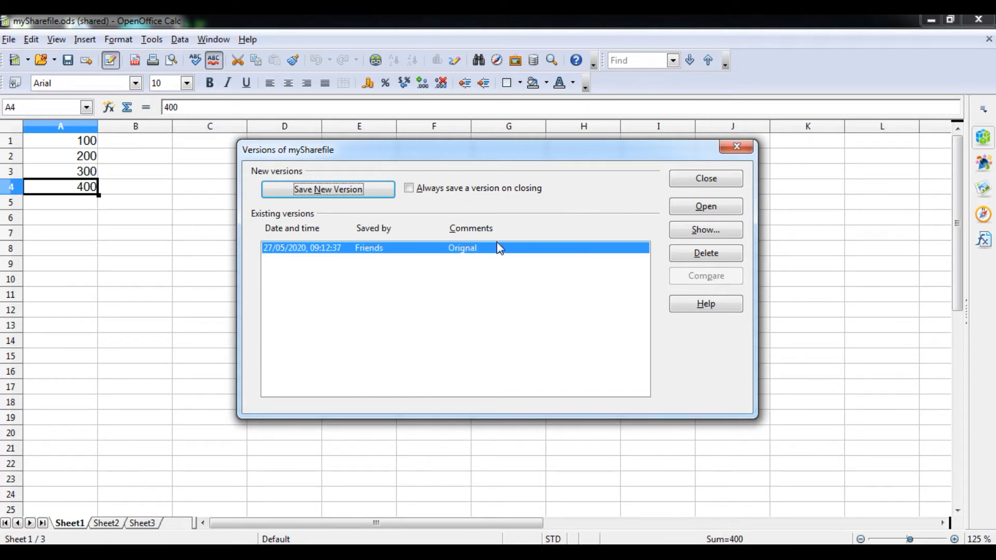
click(706, 179)
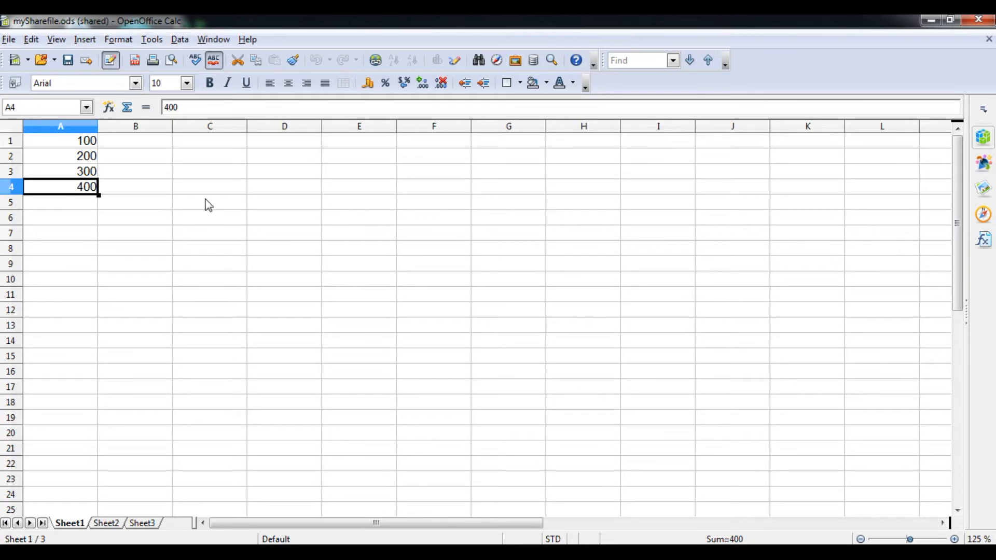
Step: Change the value in cell A4 to 500 and save the shared spreadsheet
click(84, 204)
key(Up)
text(500)
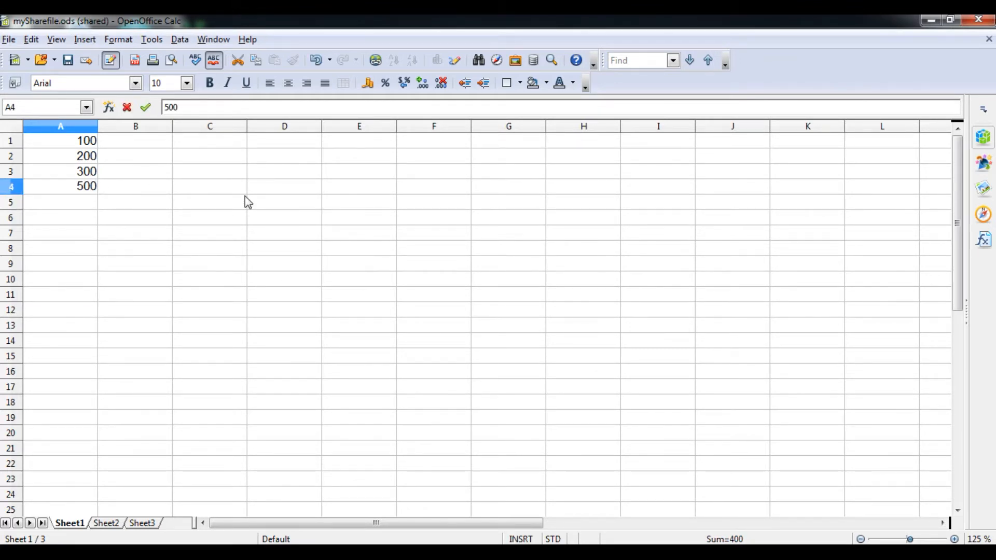
key(Return)
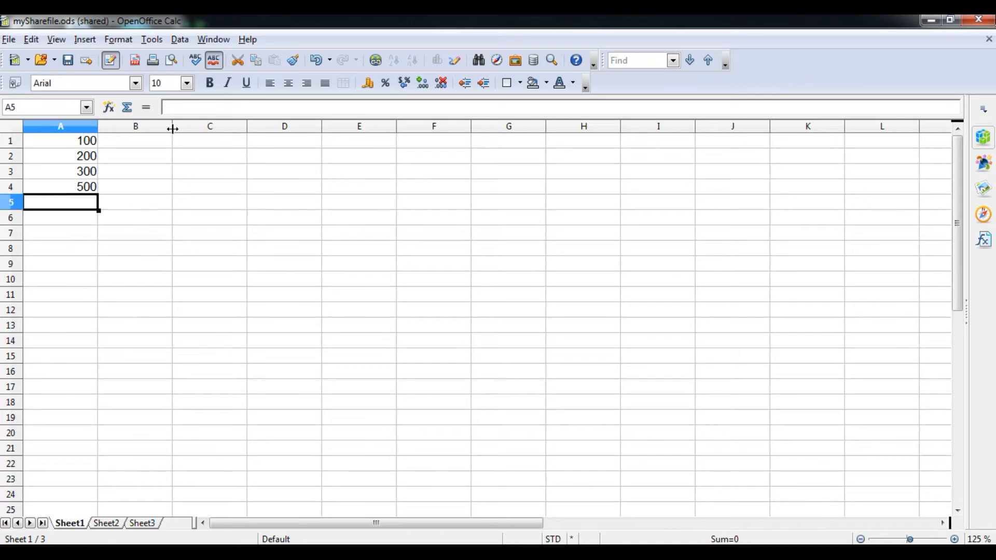
click(70, 68)
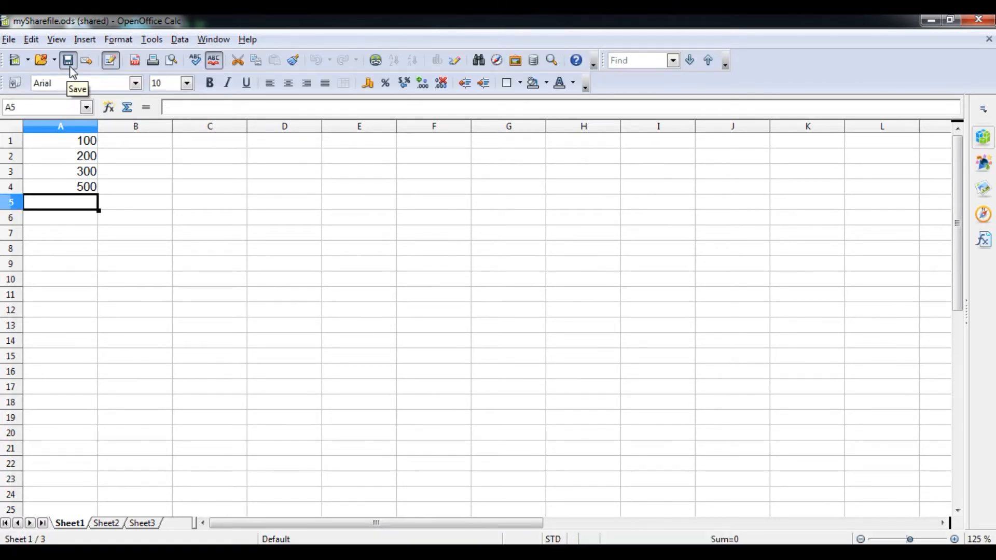
Step: Open the stored "Orignal" version of mySharefile as read-only, compare its values with the current sheet, and close it
click(10, 41)
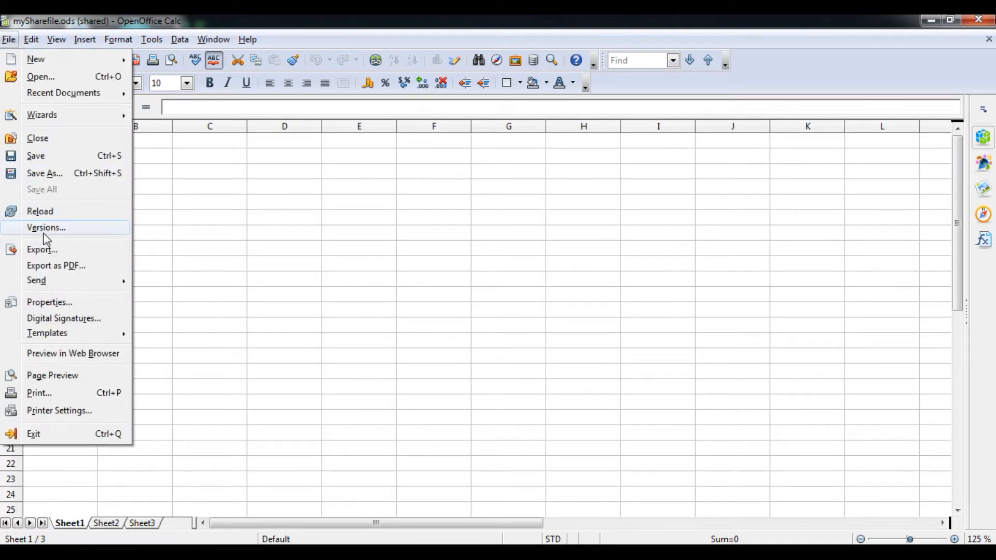
click(58, 229)
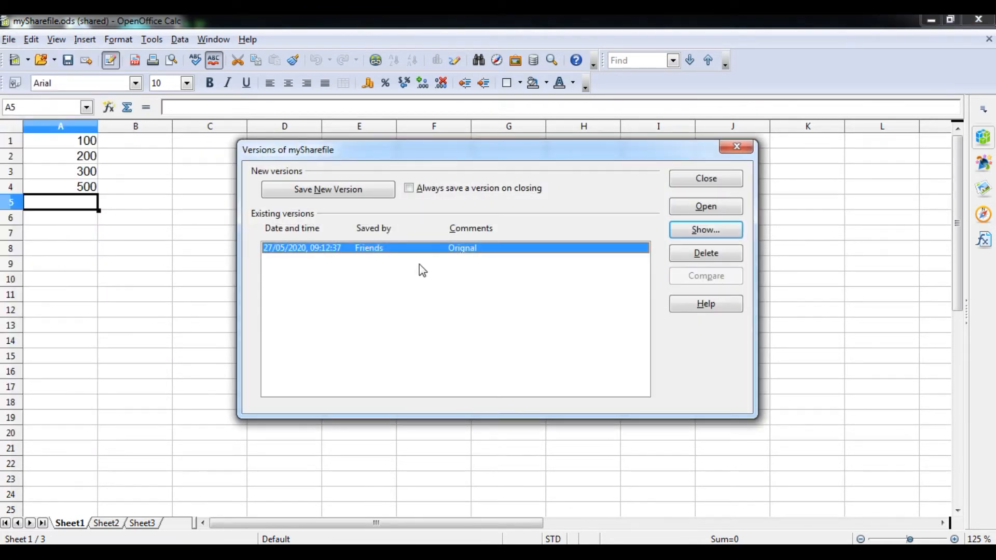
double_click(482, 248)
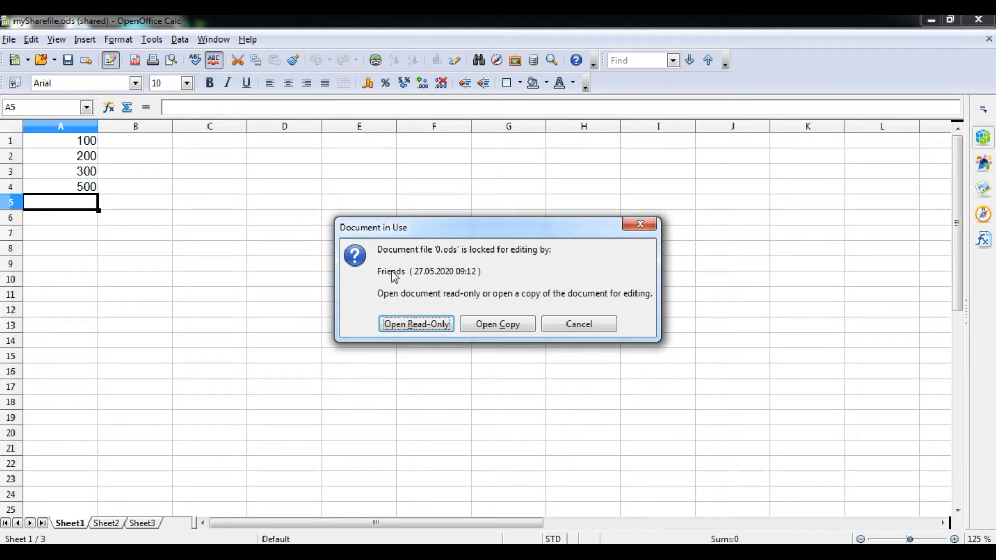
click(419, 328)
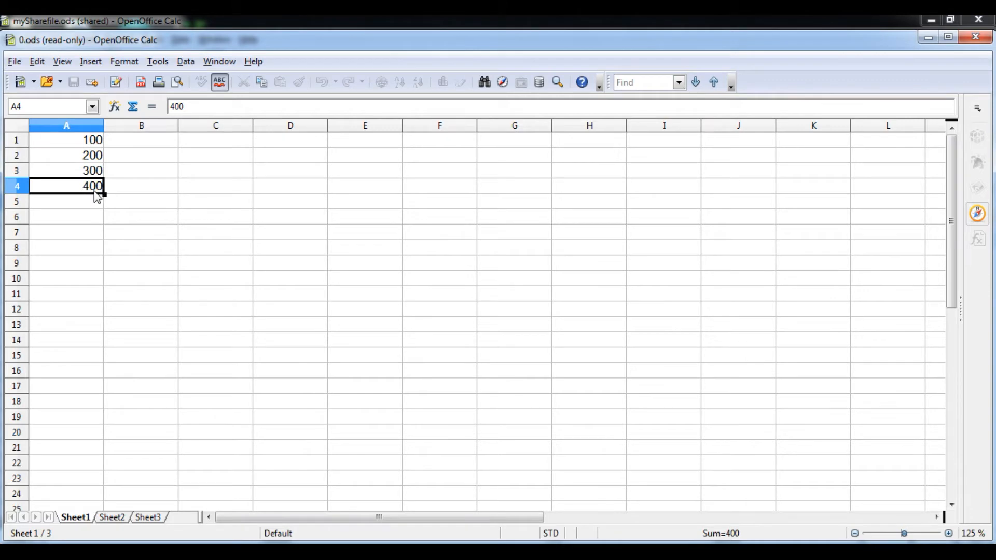
click(929, 37)
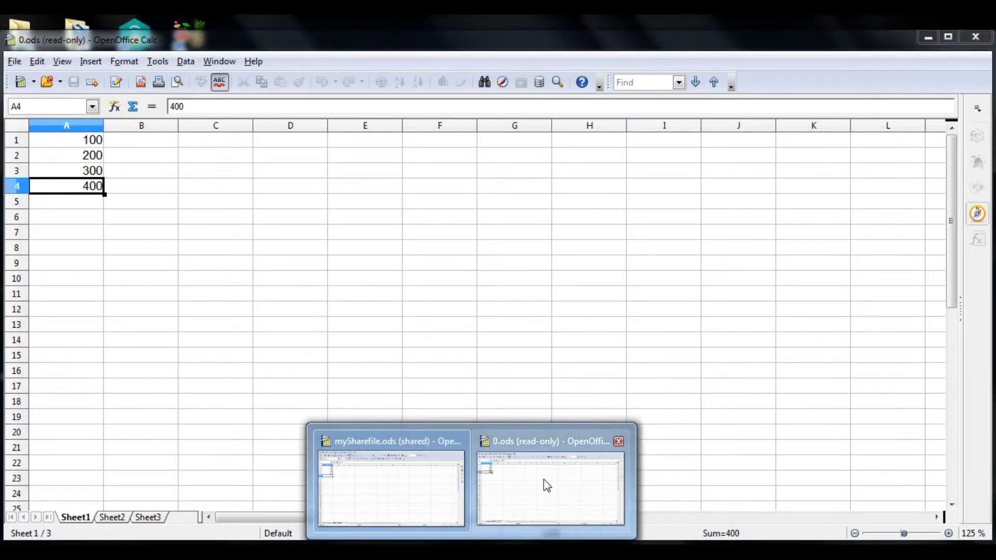
click(544, 480)
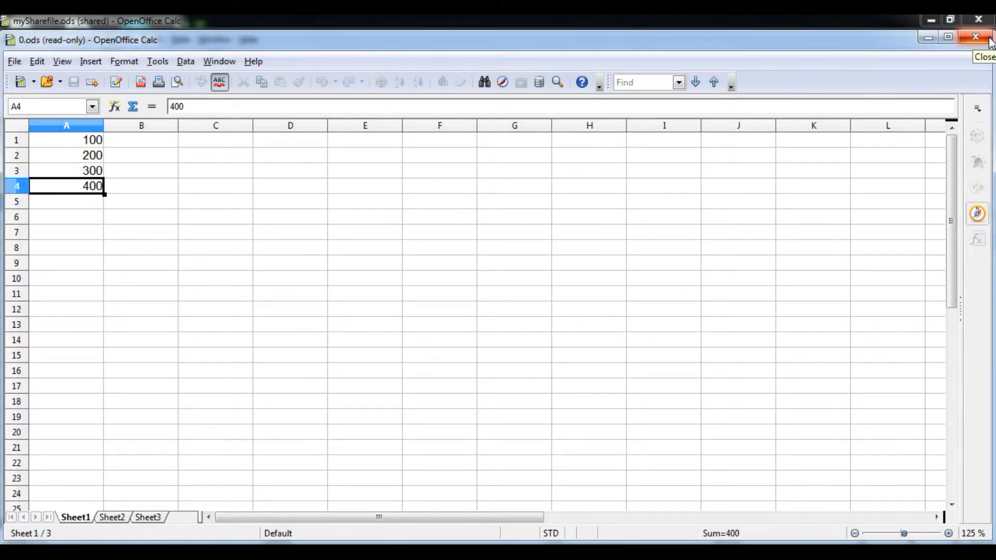
click(990, 41)
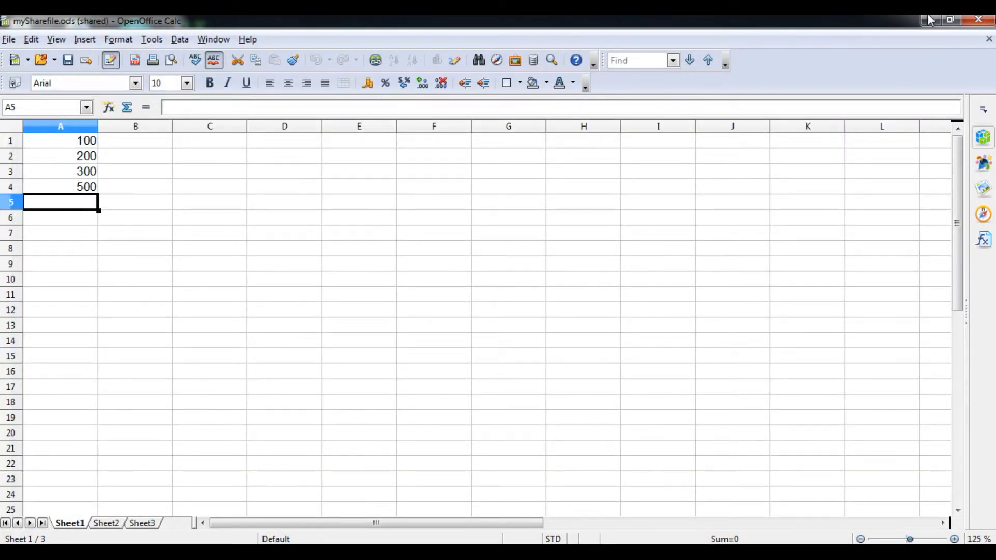
Step: Close the shared spreadsheet, reopen mySharefile from the Work folder, and accept the shared mode notice
click(985, 21)
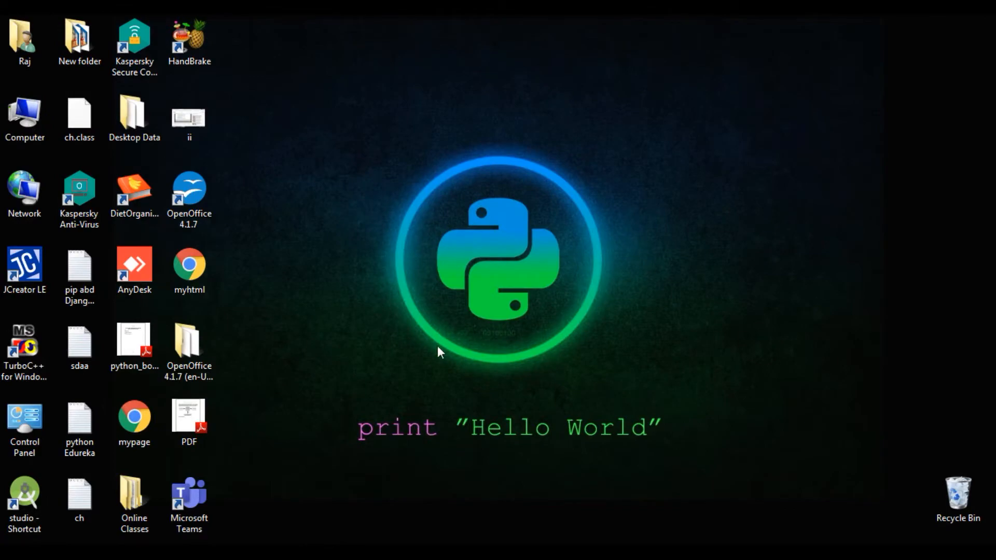
key(alt+Tab)
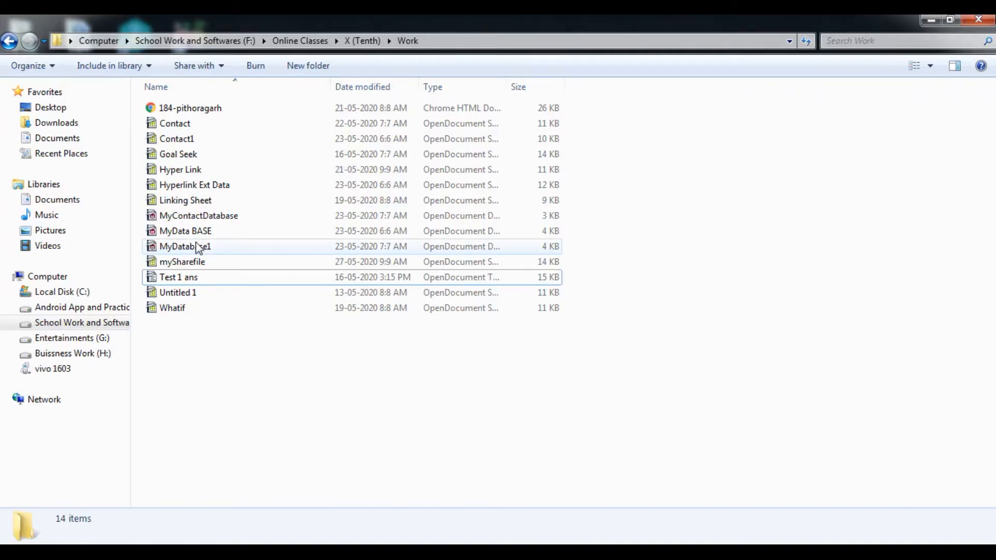
double_click(195, 263)
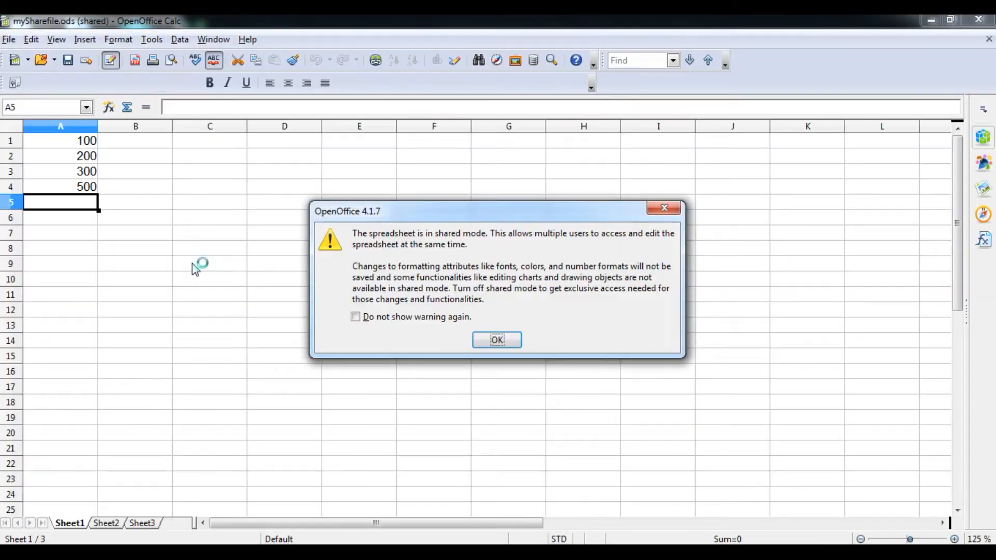
click(488, 343)
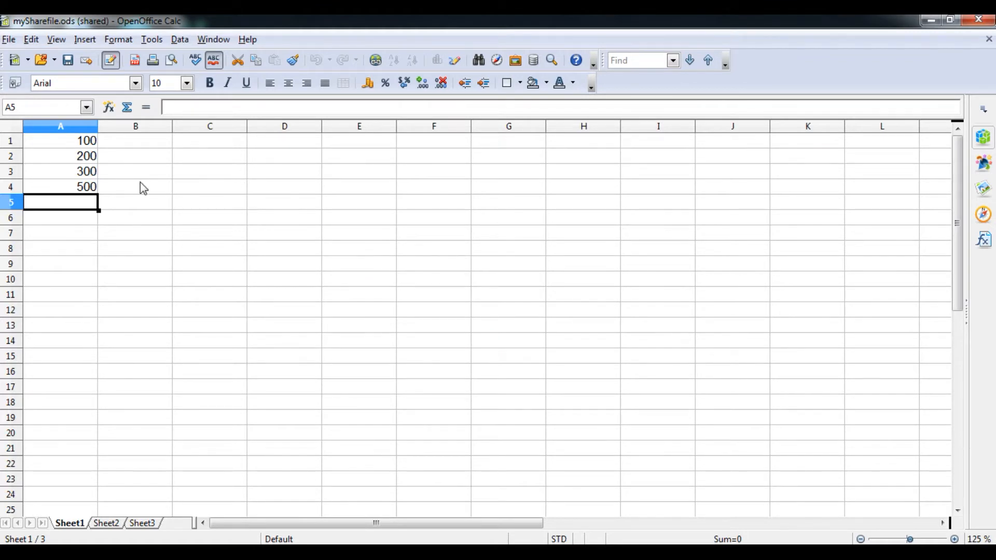
Step: Turn off sharing with other users for mySharefile, agree to disable shared mode, and close the spreadsheet
click(152, 40)
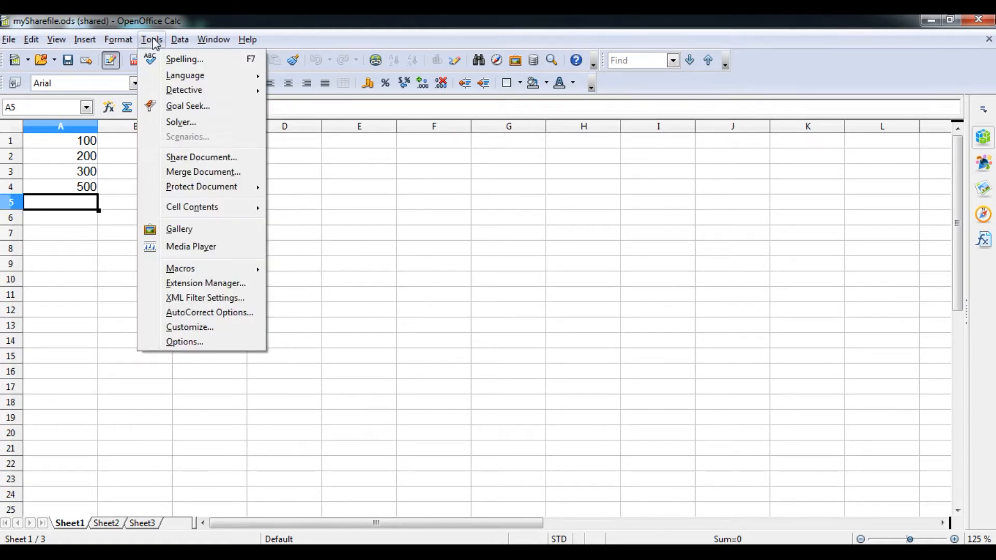
click(196, 158)
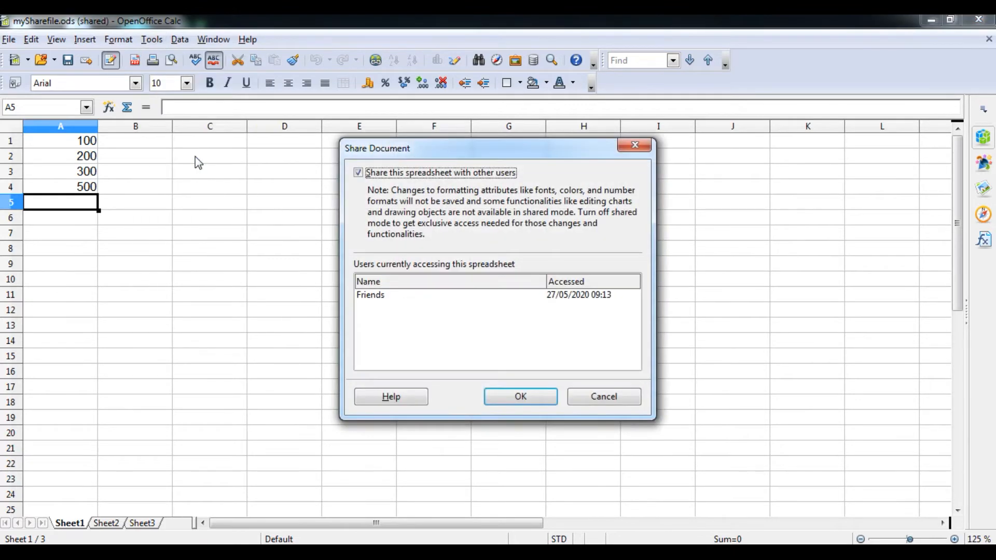
click(359, 172)
click(521, 397)
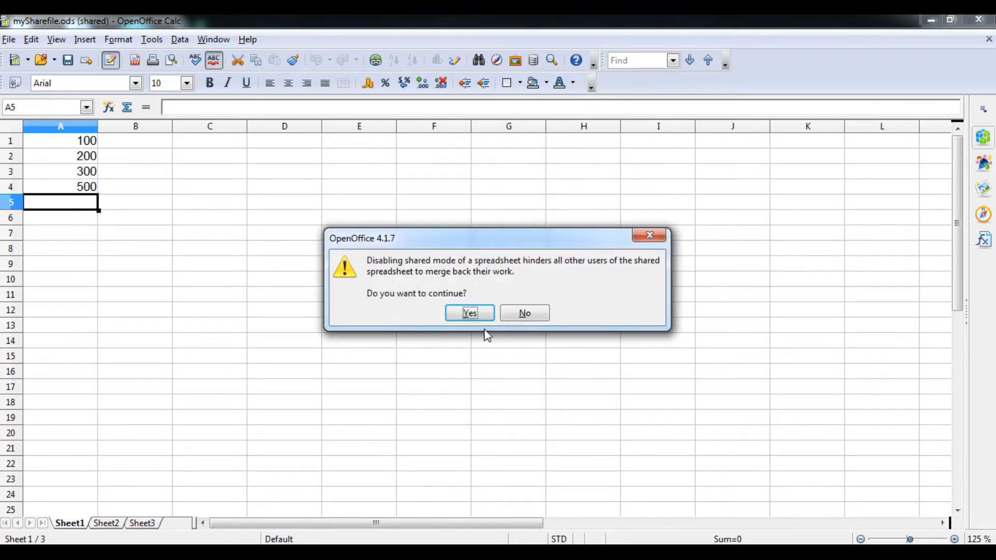
click(476, 319)
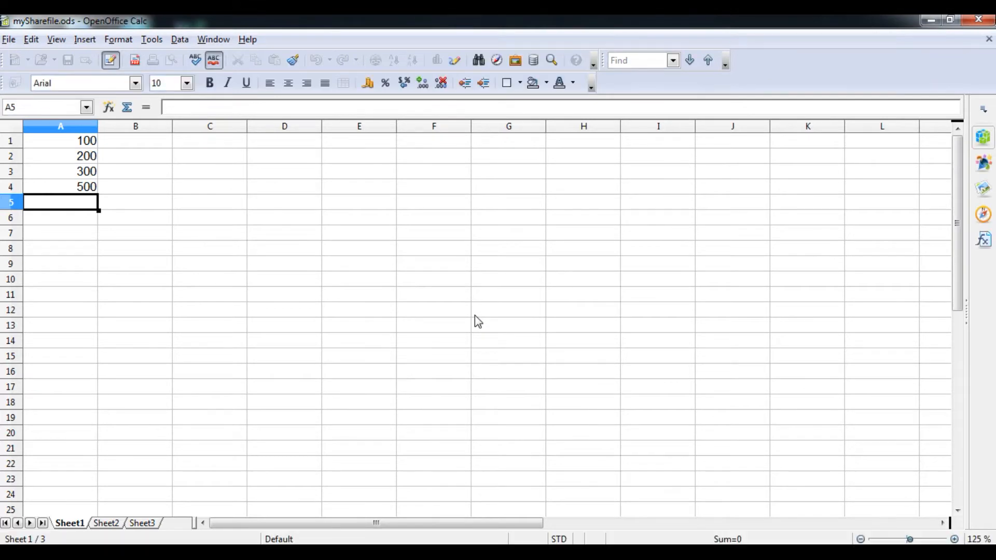
click(976, 21)
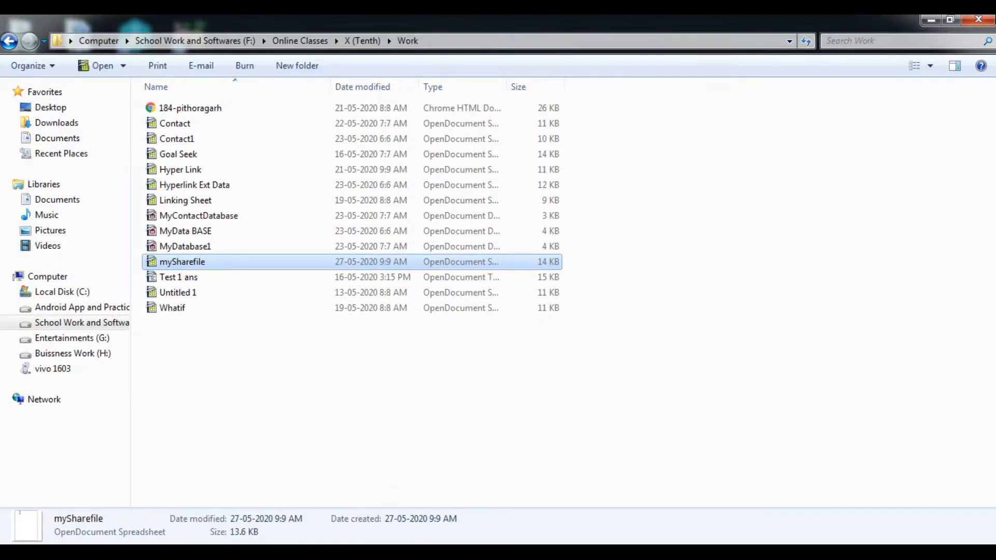
Step: Check the sharing topics in the syllabus PDF and the Recording changes section in the Reviewing and Sharing Documents PDF
click(410, 553)
click(457, 488)
click(382, 553)
click(342, 475)
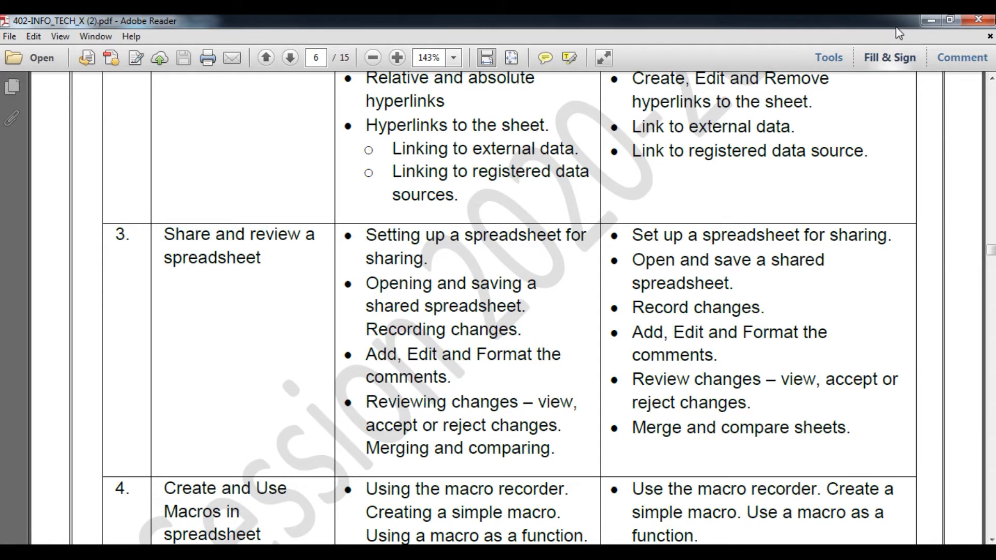
click(929, 21)
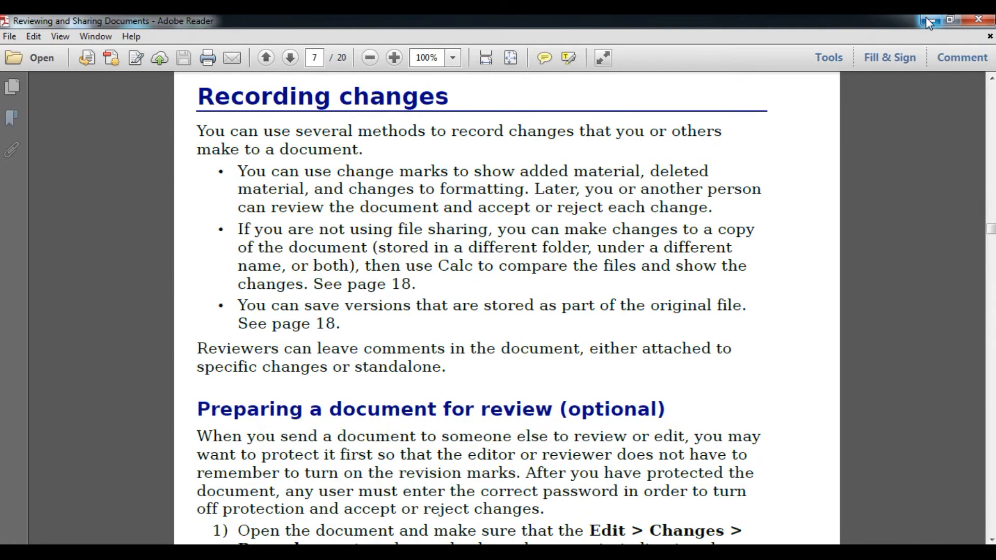
click(929, 21)
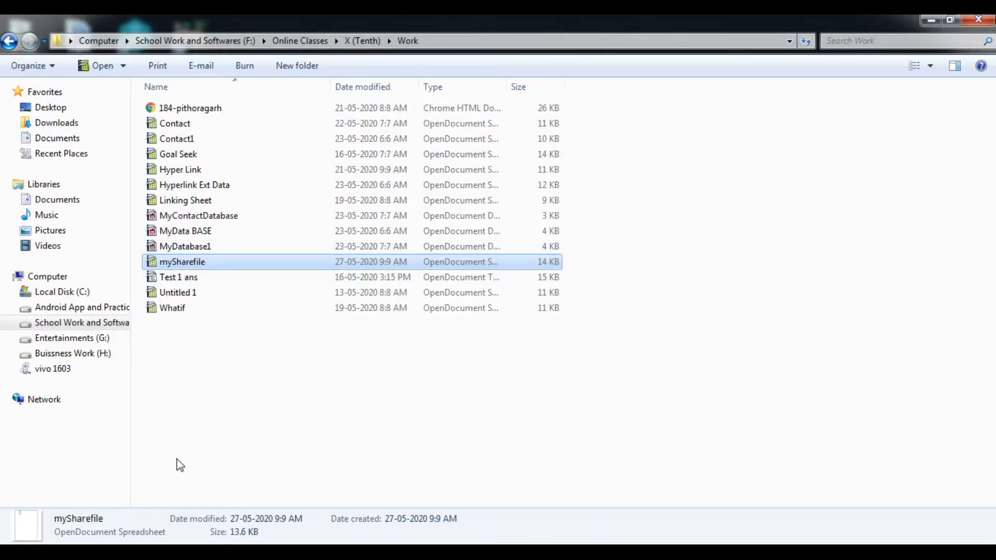
Step: Start OpenOffice from the desktop and create a new spreadsheet
click(925, 22)
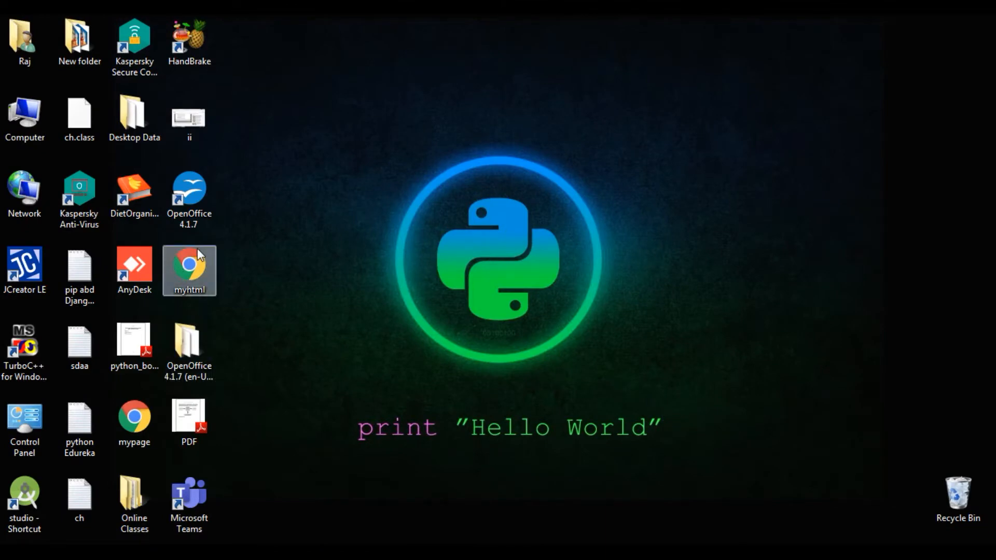
double_click(185, 205)
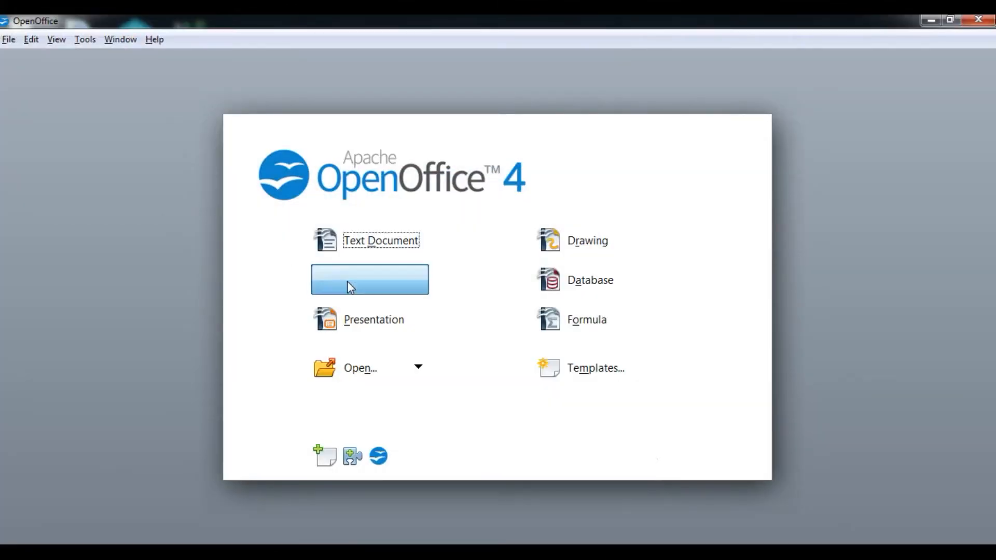
click(349, 284)
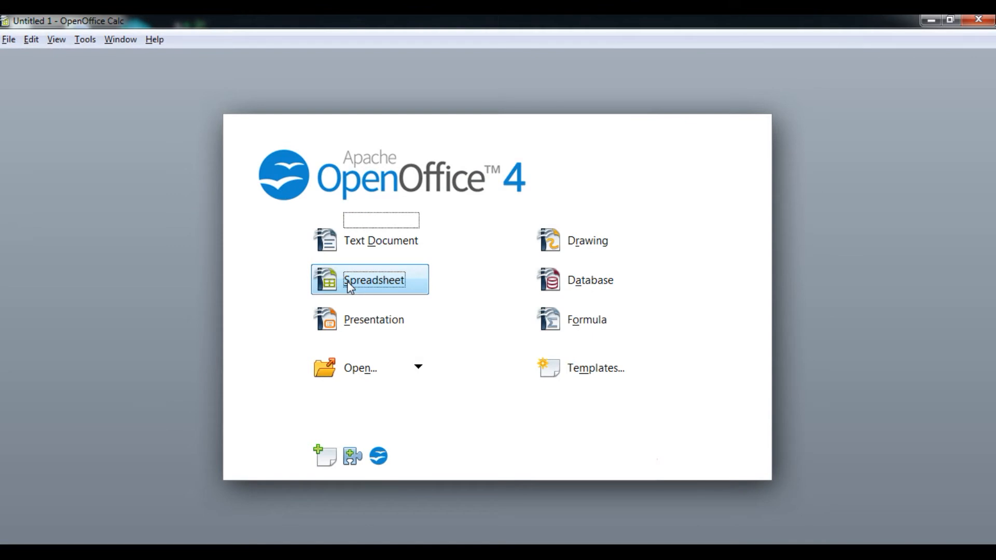
Step: Enter 1000, 2000, 3000 and 4000 in cells A1 to A4 of Sheet1
click(82, 148)
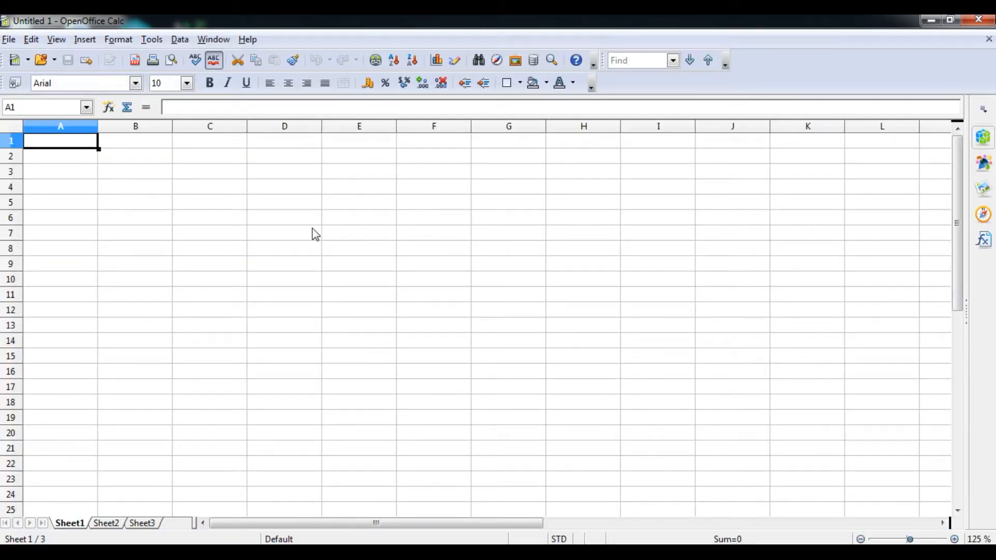
text(1000)
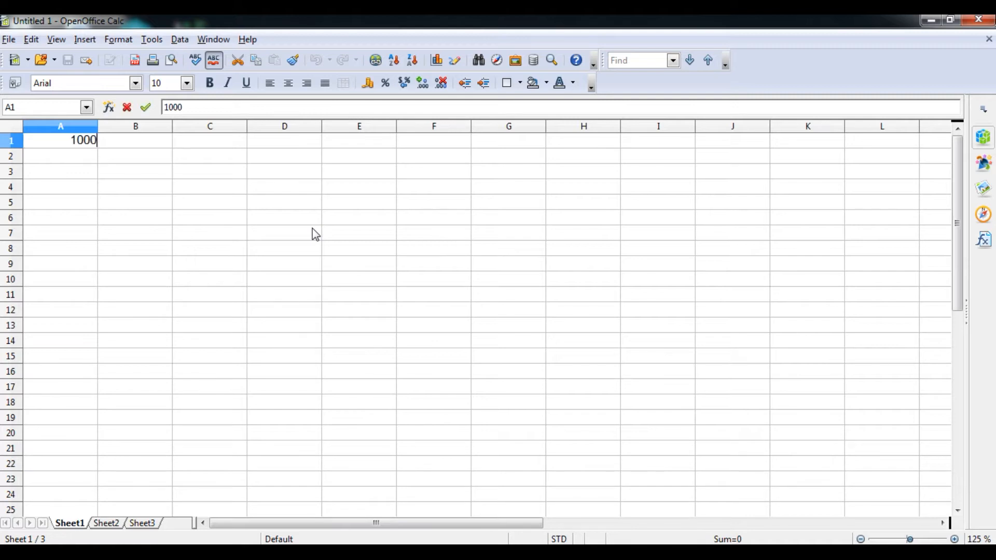
key(Return)
text(2000)
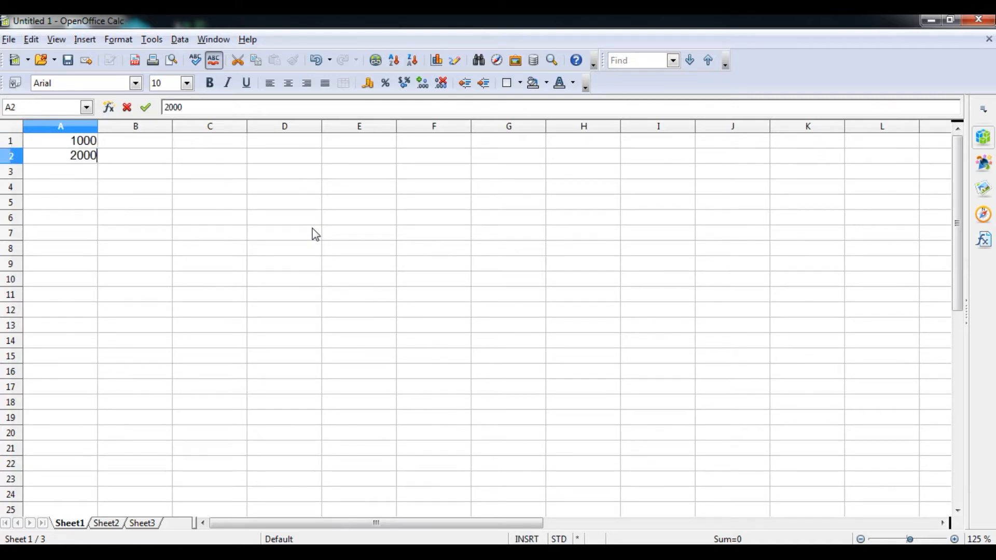
key(Return)
text(3000)
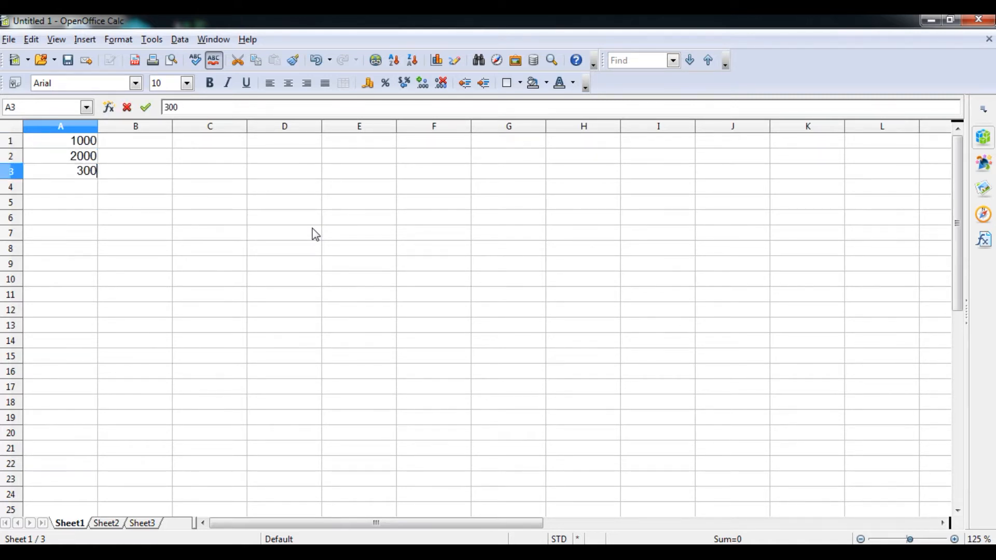
key(Return)
text(4000)
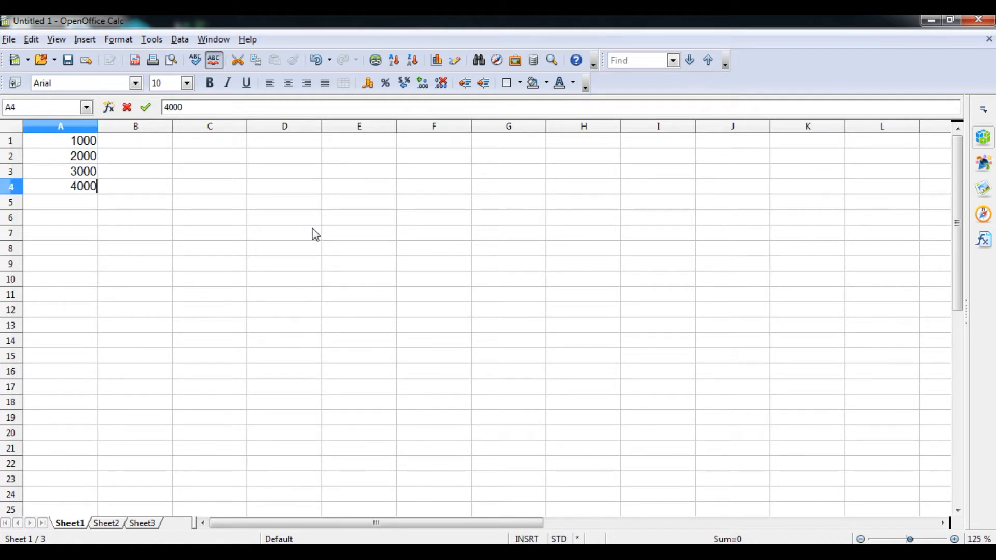
key(Return)
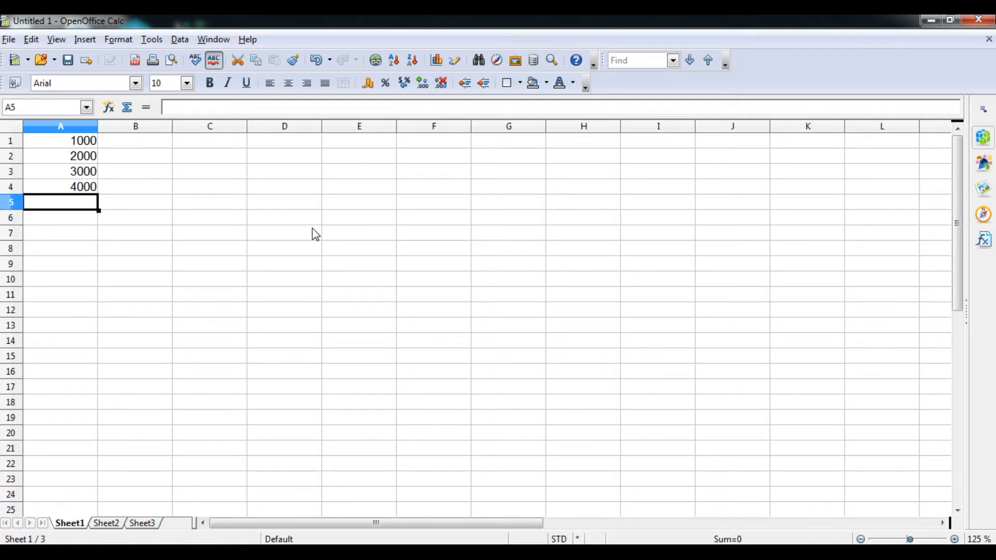
Step: Save the new spreadsheet in the Work folder as an ODF Spreadsheet named Orignal and close it
click(68, 62)
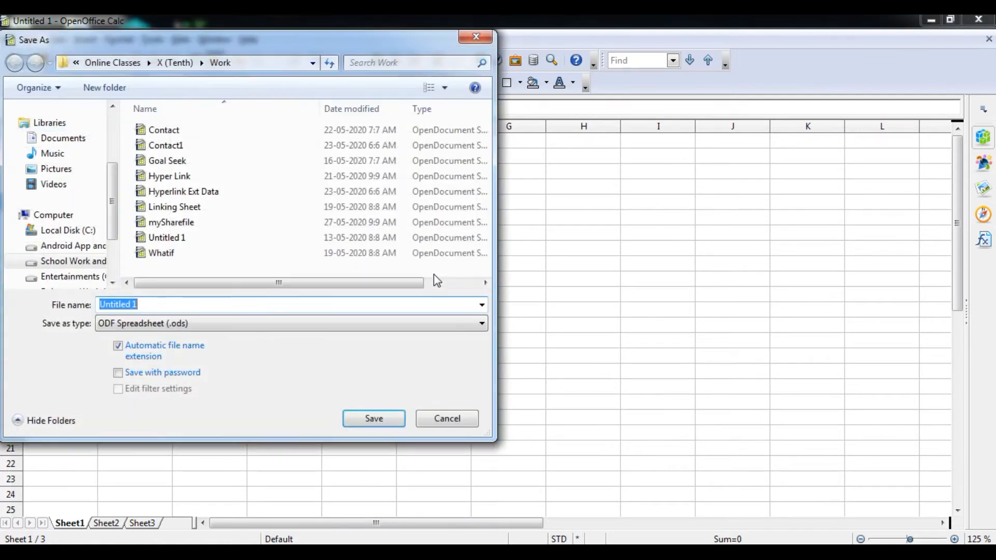
text(Orignal)
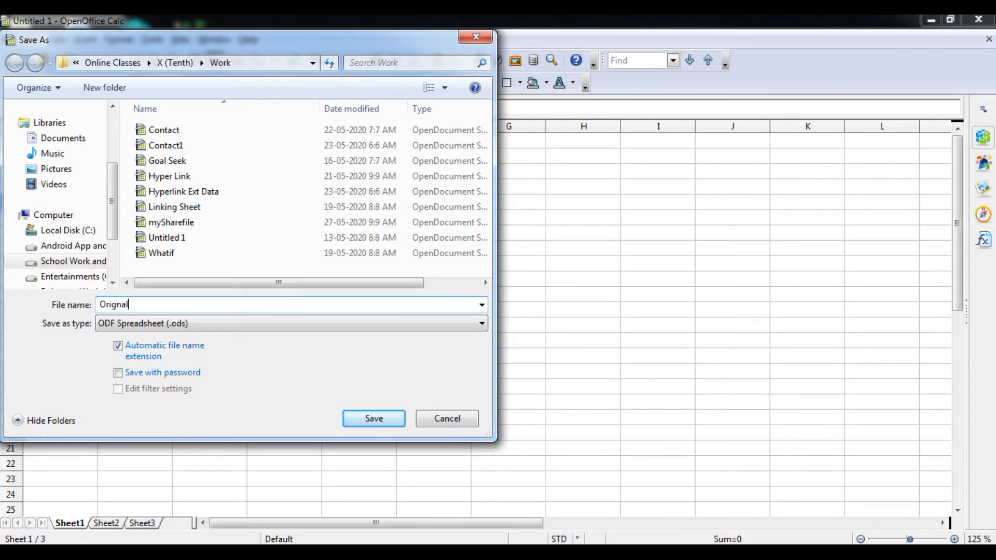
key(Return)
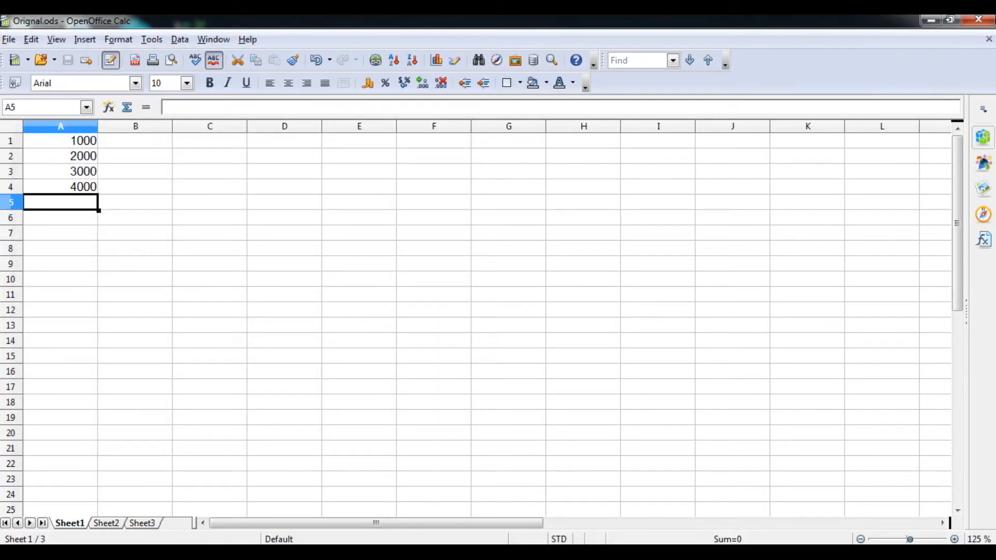
click(971, 26)
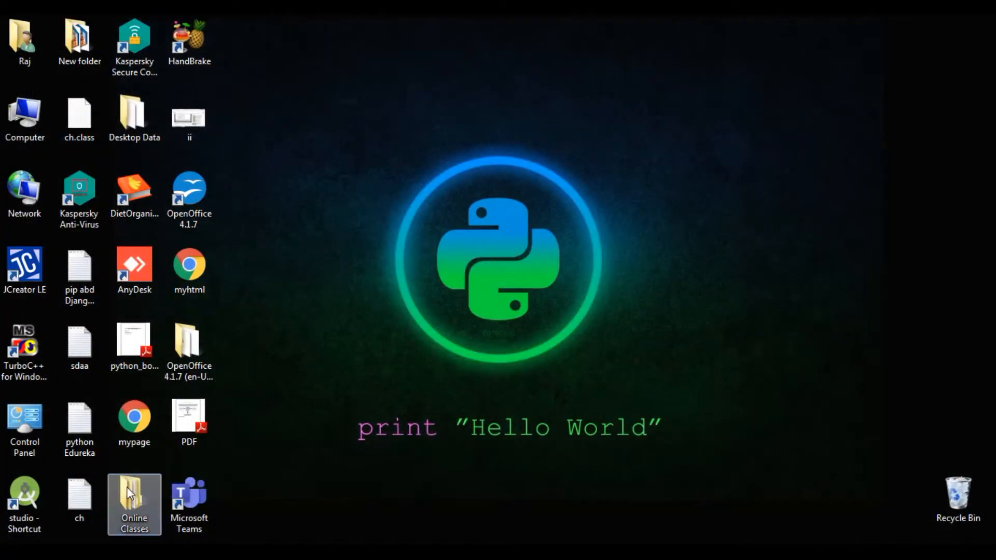
Step: Open the Orignal spreadsheet from the Work folder and enter 450 in cell A3 and 900 in cell A4 of Sheet1
key(alt+Tab)
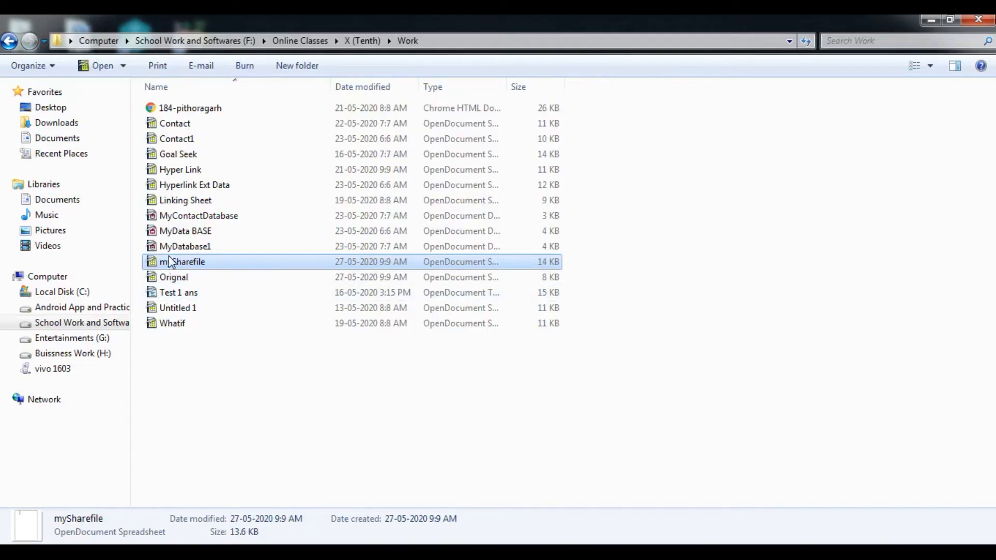
click(171, 280)
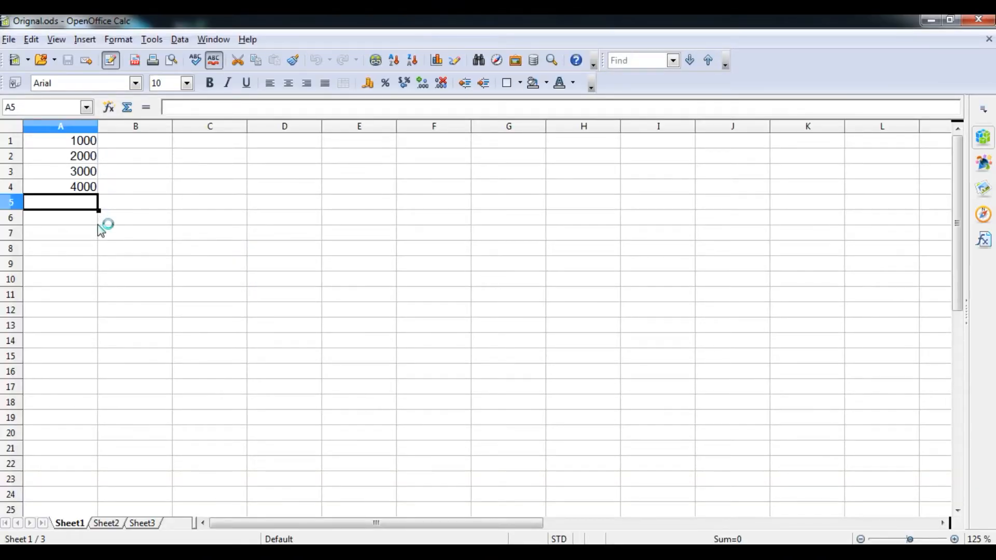
click(93, 189)
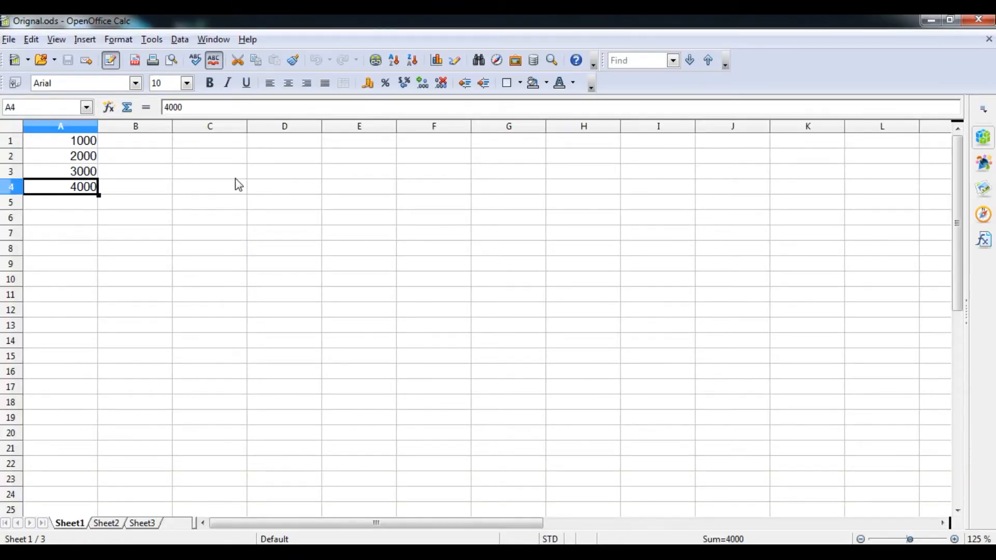
key(Up)
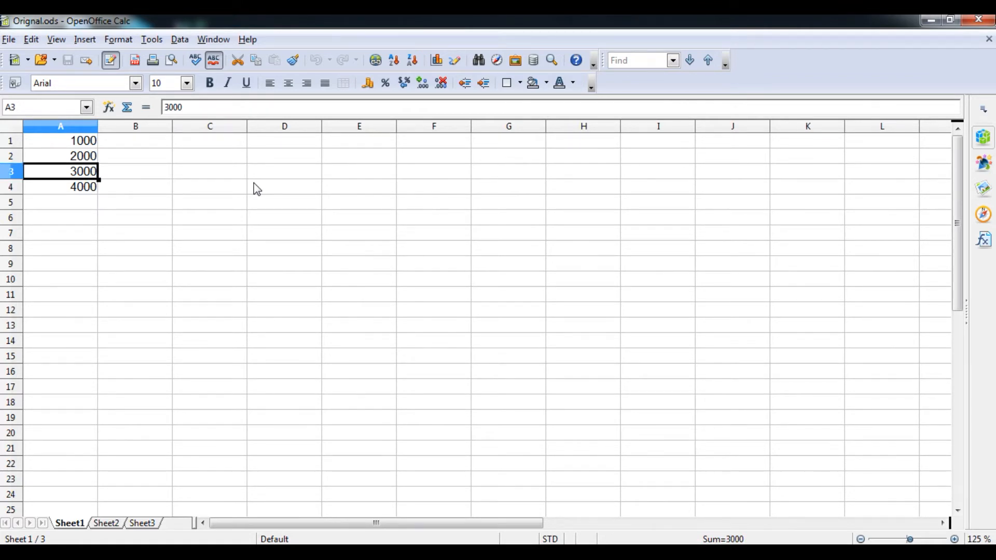
text(450)
key(Return)
text(900)
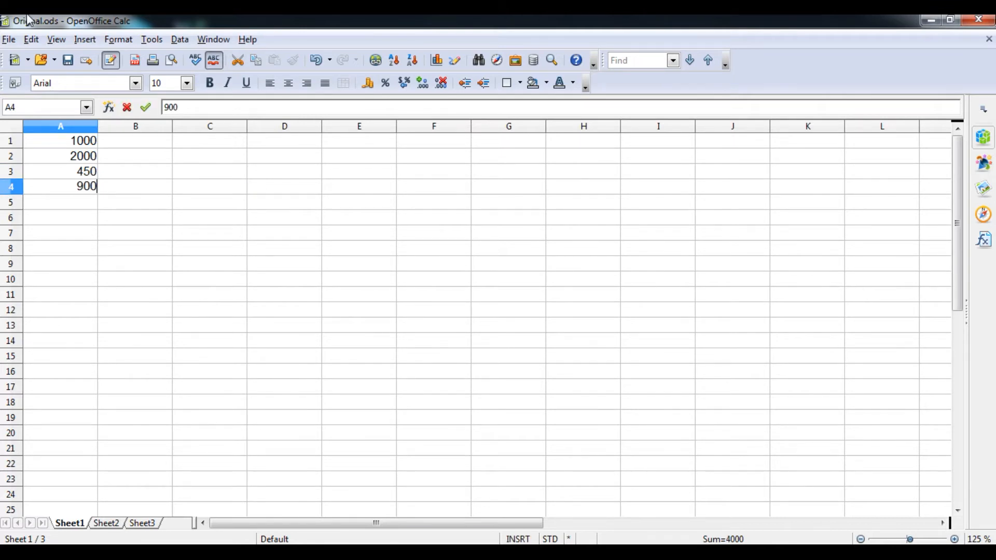
Step: Save the edited spreadsheet in the Work folder as an ODF Spreadsheet named Change and close it
click(9, 39)
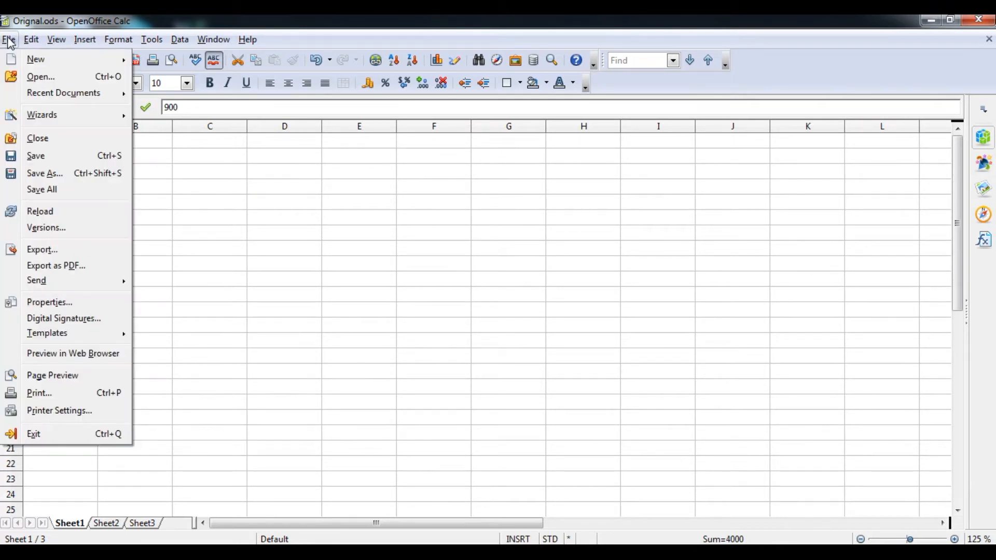
click(35, 174)
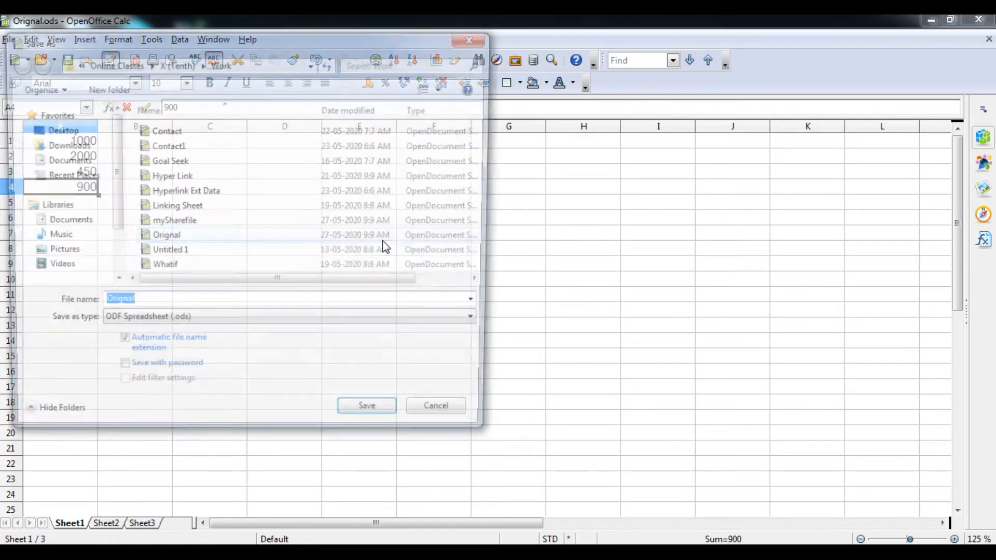
text(Chang)
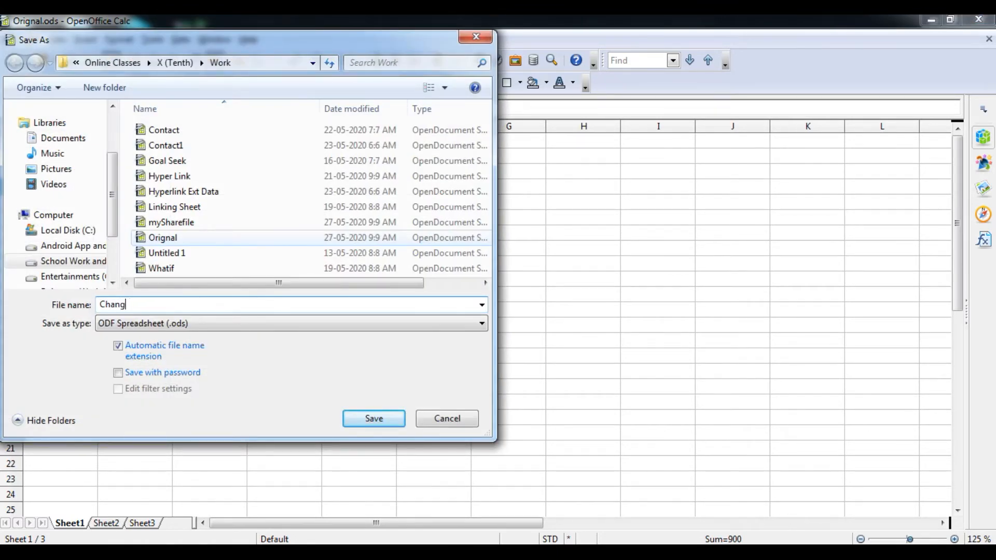
text(e)
key(Return)
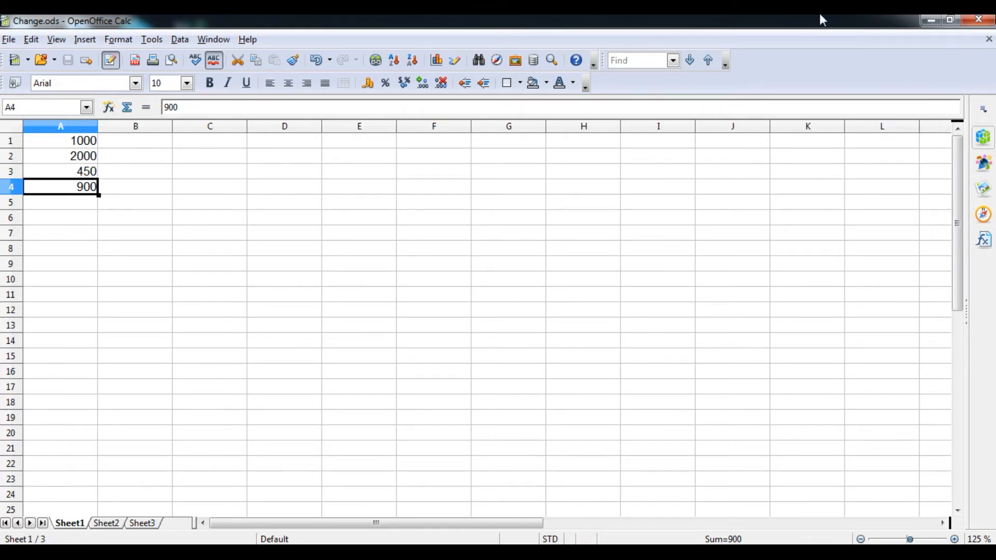
click(979, 19)
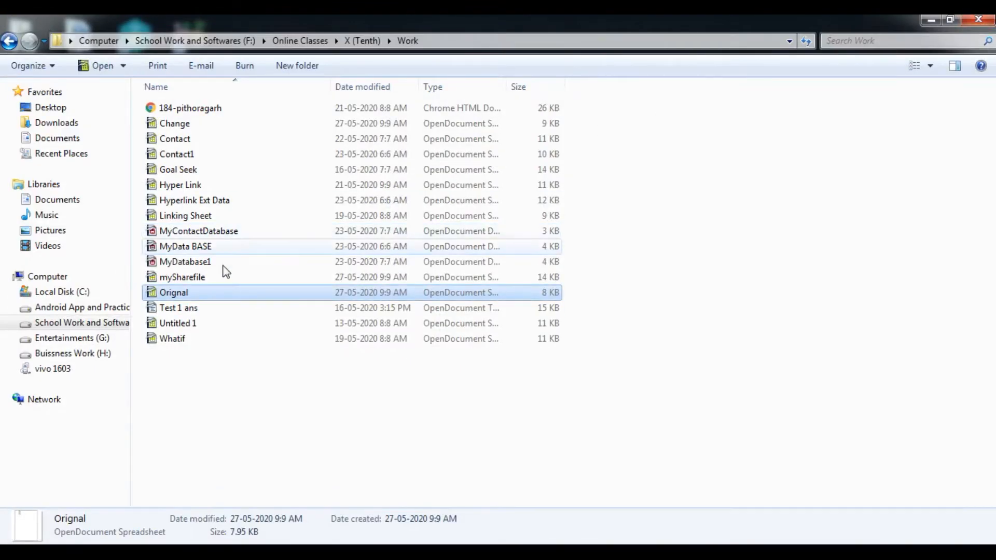
Step: Reopen the Orignal spreadsheet from the Work folder and compare it with the Change document
click(199, 291)
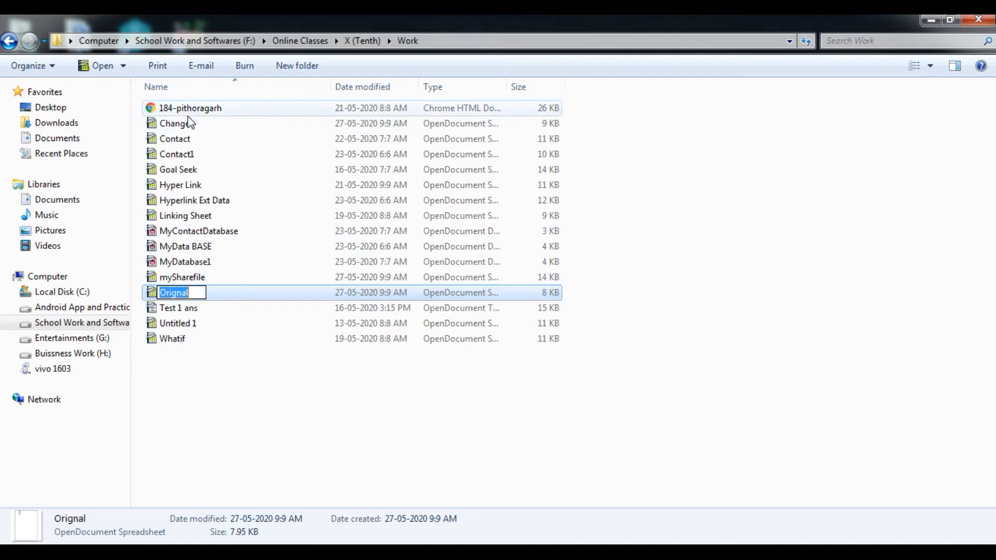
click(179, 124)
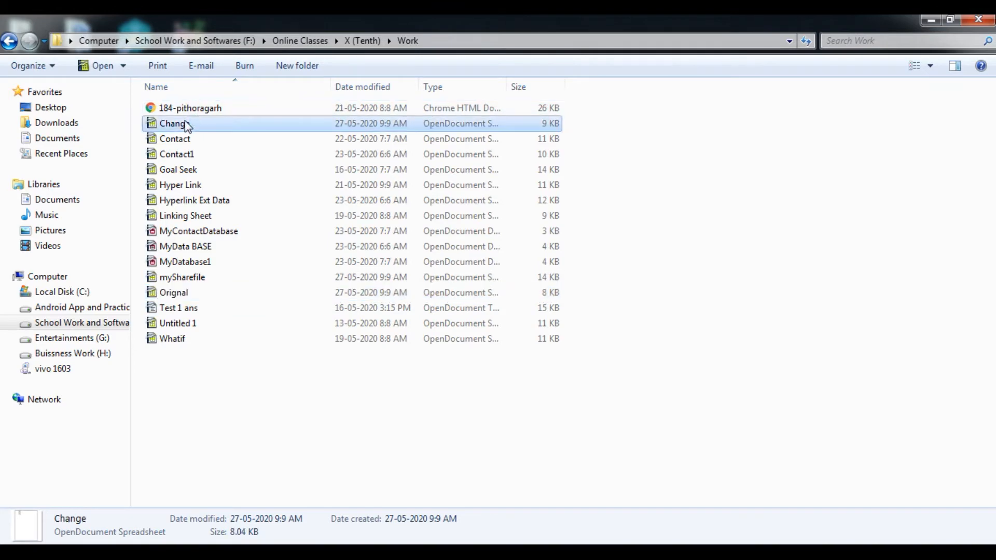
double_click(204, 294)
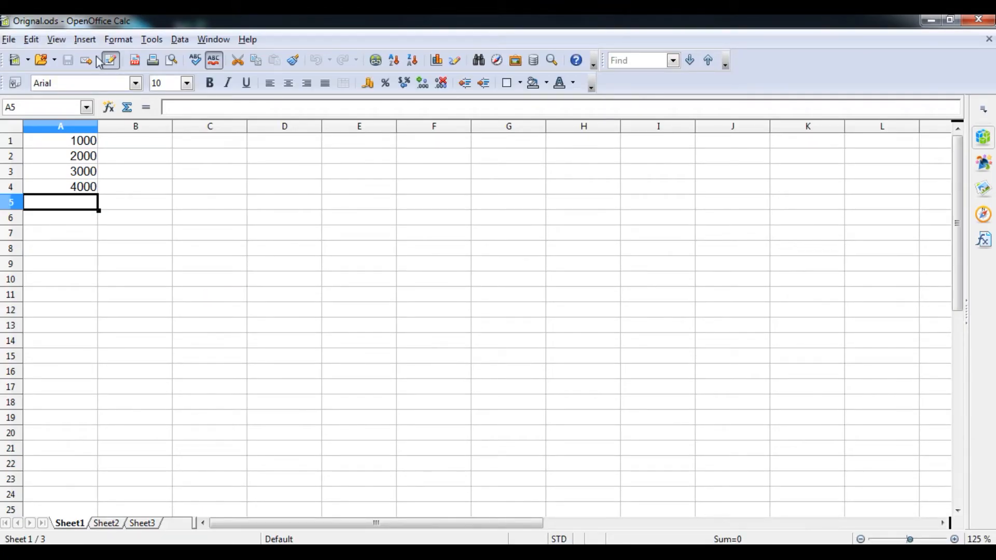
click(31, 40)
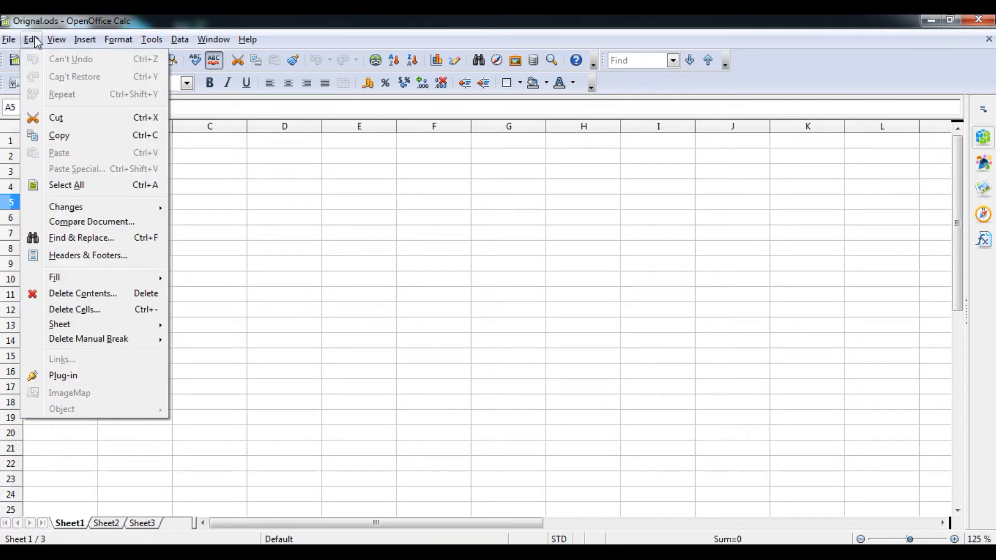
click(103, 226)
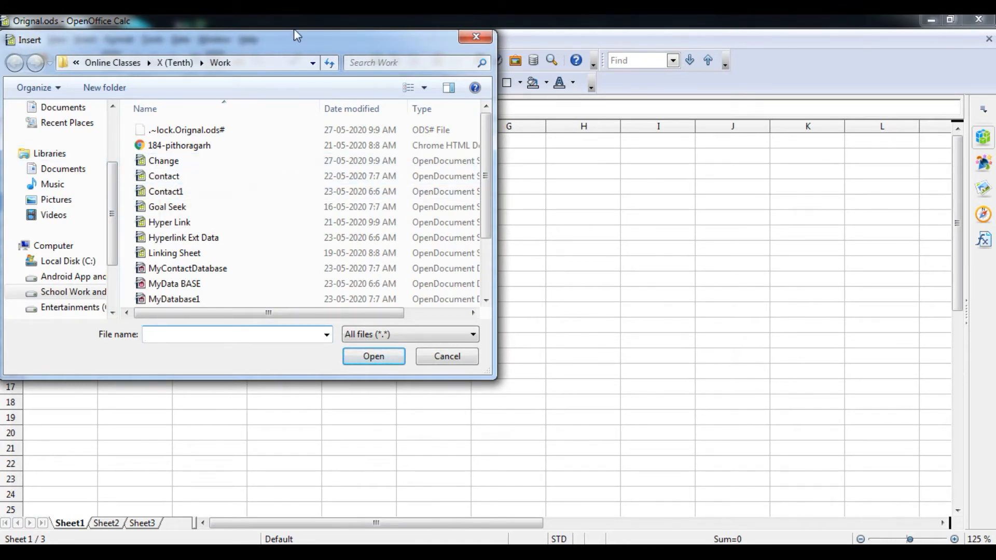
drag(295, 40, 366, 41)
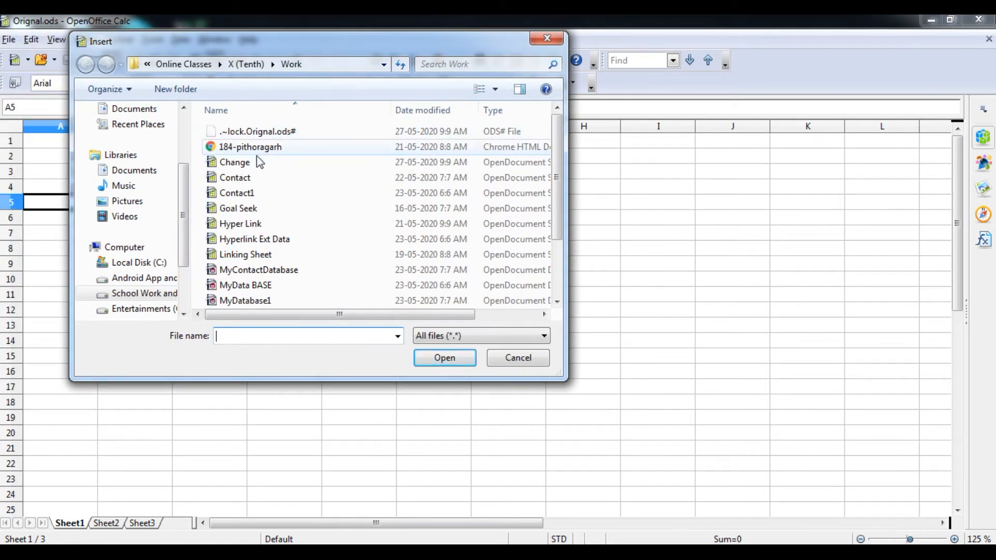
click(252, 164)
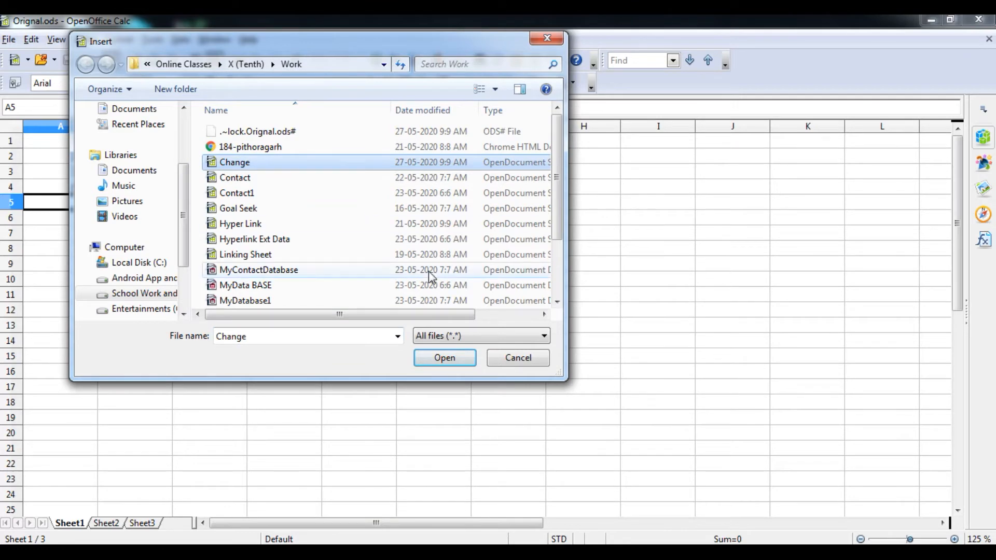
click(443, 363)
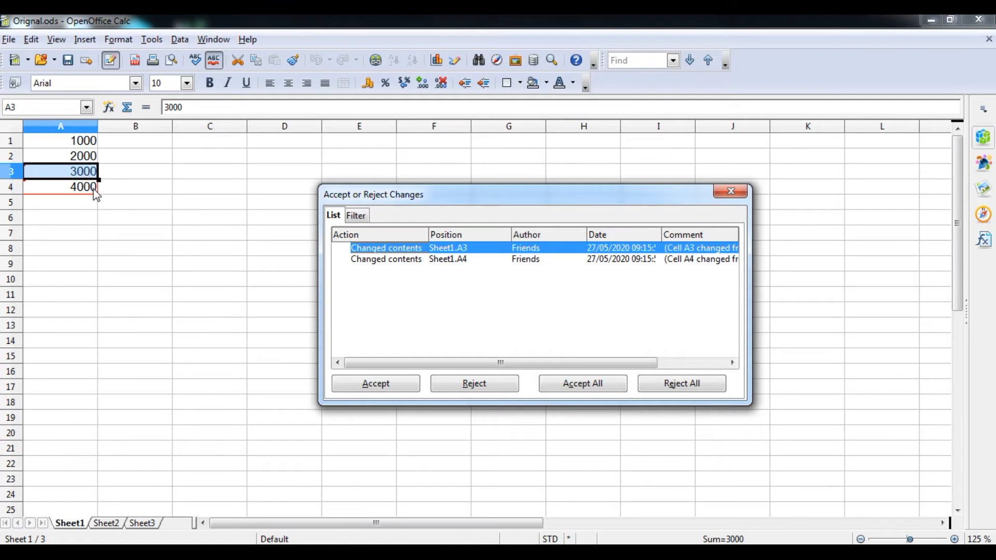
Step: View the change notes on cells A3 and A4, reject both changes one by one and close the Accept or Reject Changes dialog
mouse_move(92, 196)
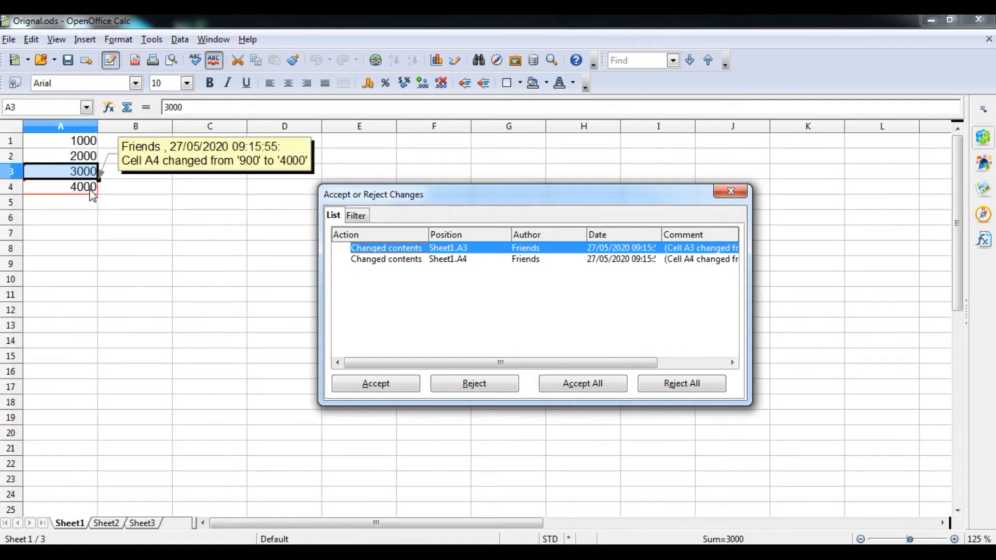
mouse_move(91, 179)
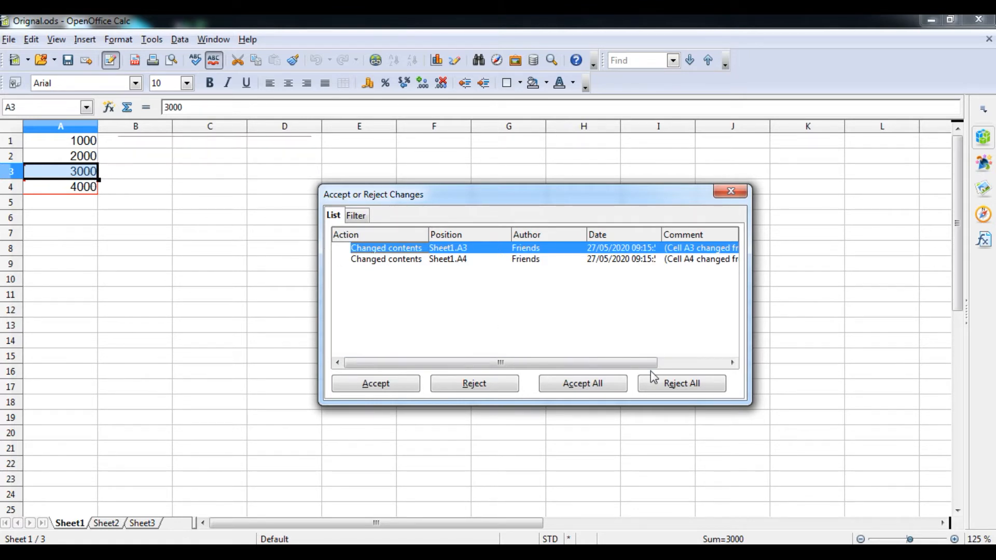
click(475, 385)
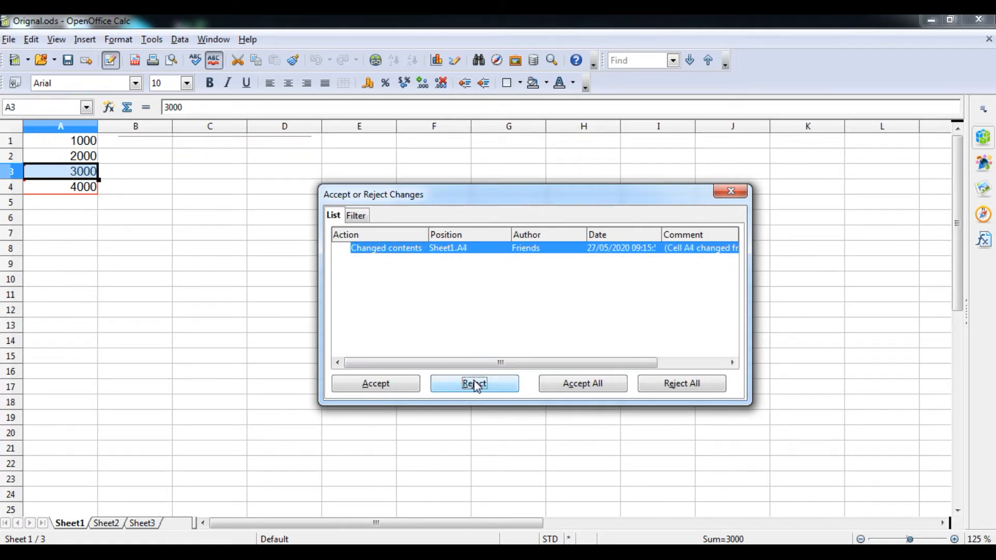
click(476, 385)
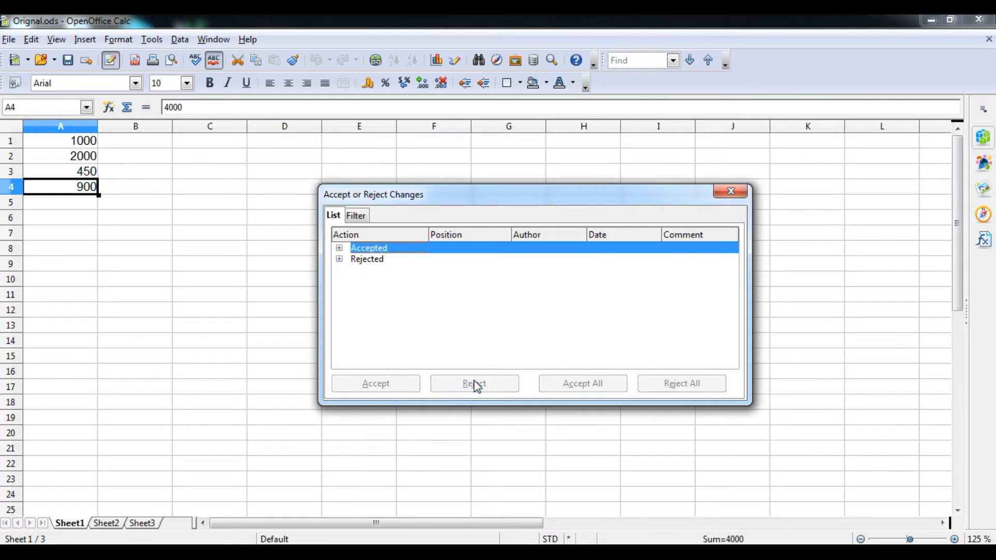
click(731, 191)
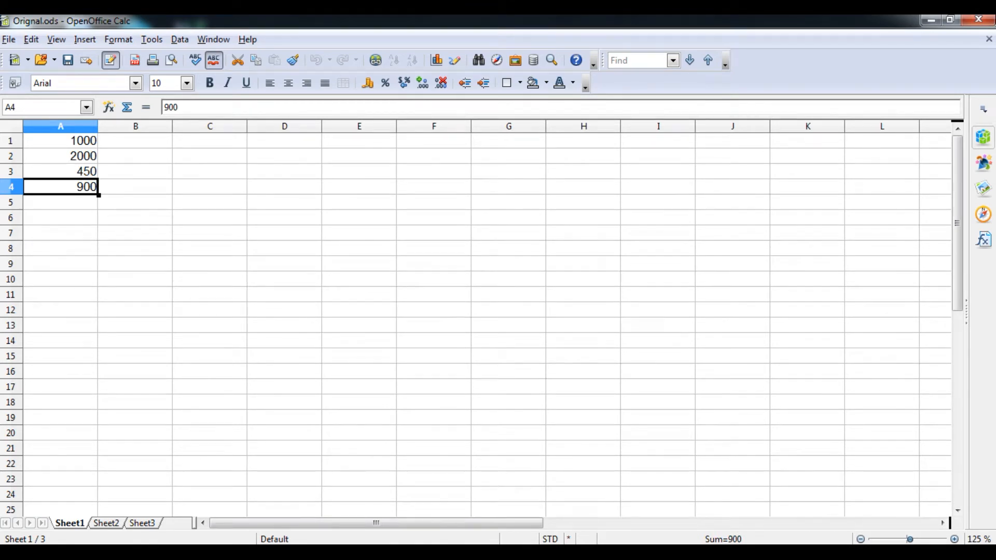
Step: Open the Change spreadsheet from the Work folder and switch back to Orignal to compare their cell values
key(alt+Tab)
double_click(212, 139)
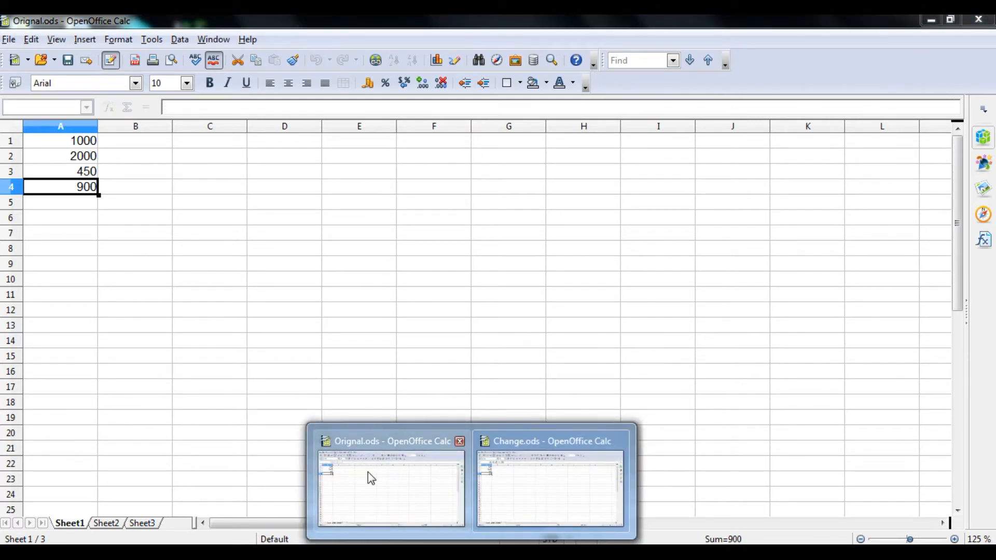
click(369, 472)
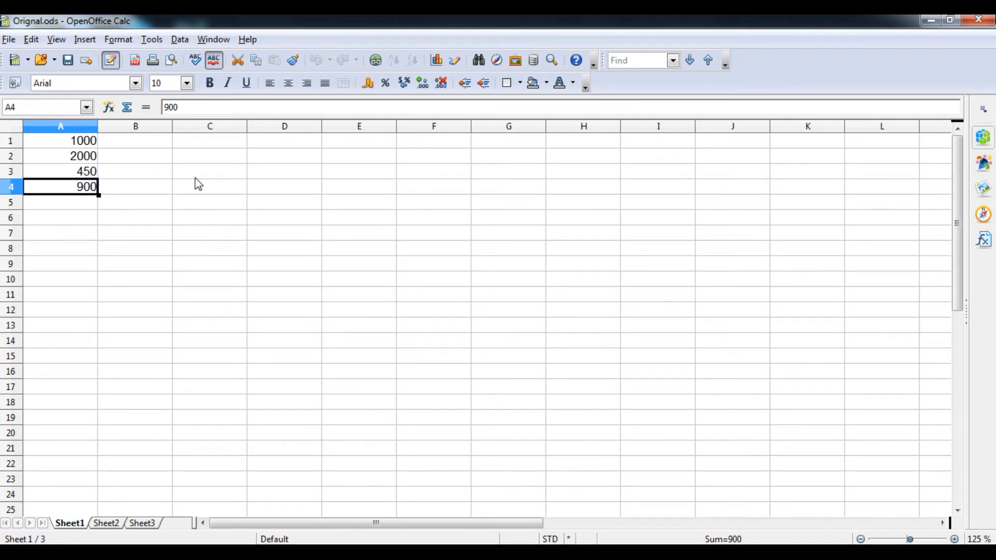
Step: Check the Share and review a spreadsheet topics in the 402-INFO_TECH_X (2) syllabus PDF and minimize it
mouse_move(381, 553)
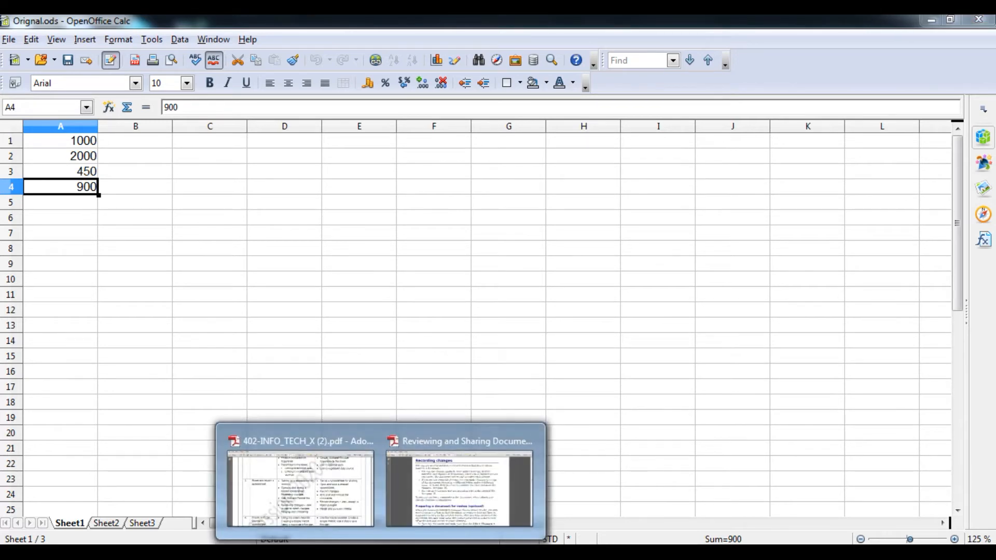
click(326, 519)
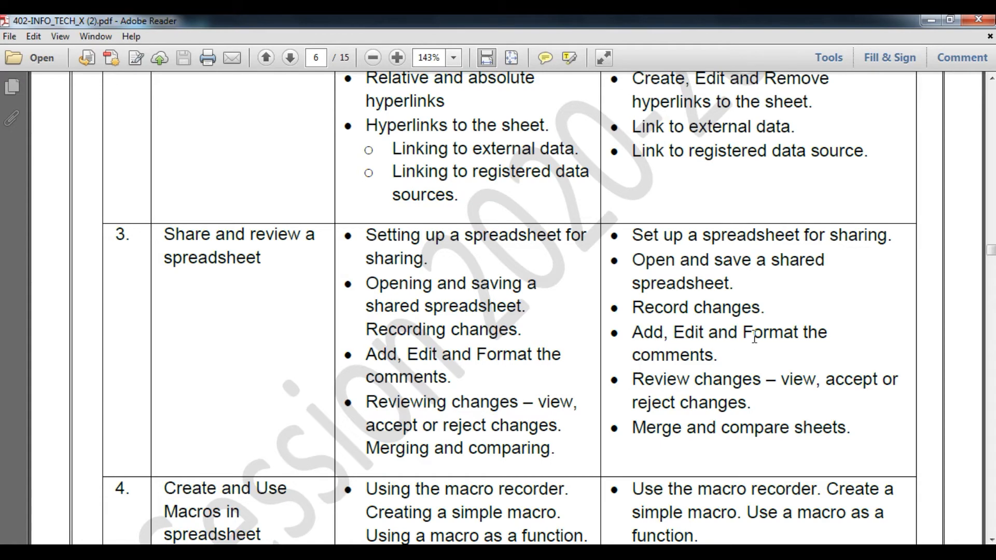
click(929, 21)
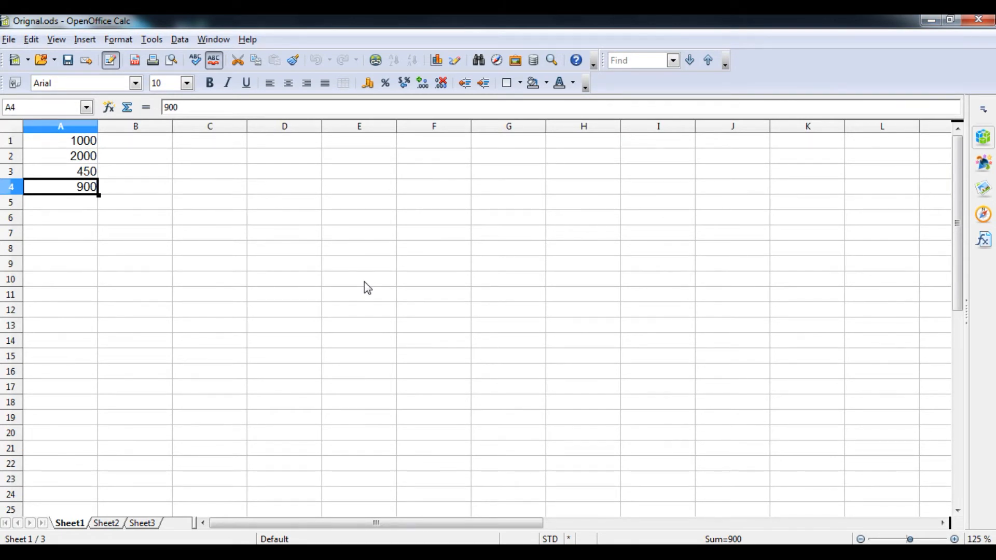
Step: Close the Change spreadsheet and bring the Orignal spreadsheet back into view
click(931, 21)
click(931, 21)
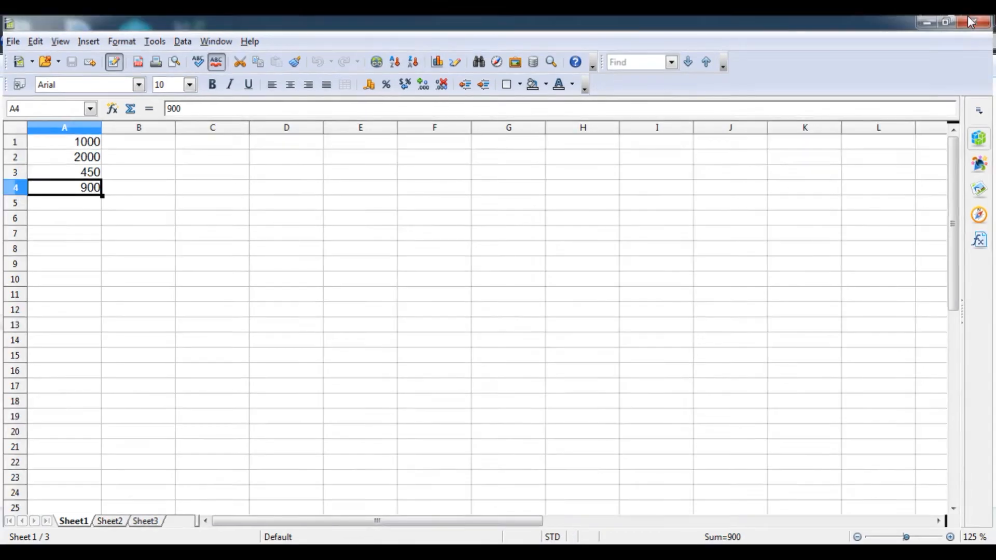
click(931, 21)
click(438, 553)
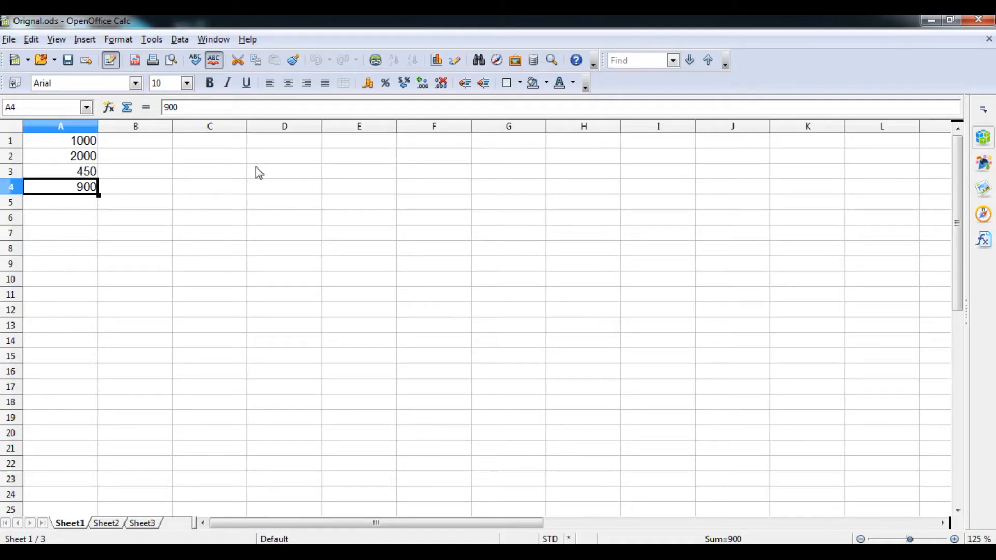
Step: Merge the Change document into Orignal and expand the Accepted and Rejected entries in the list of changes
click(33, 41)
mouse_move(85, 214)
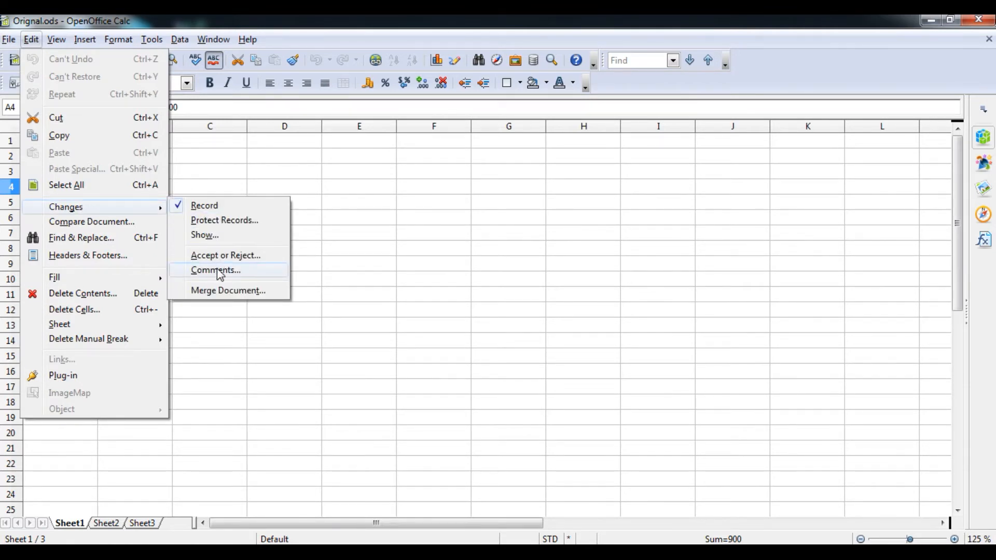
click(225, 291)
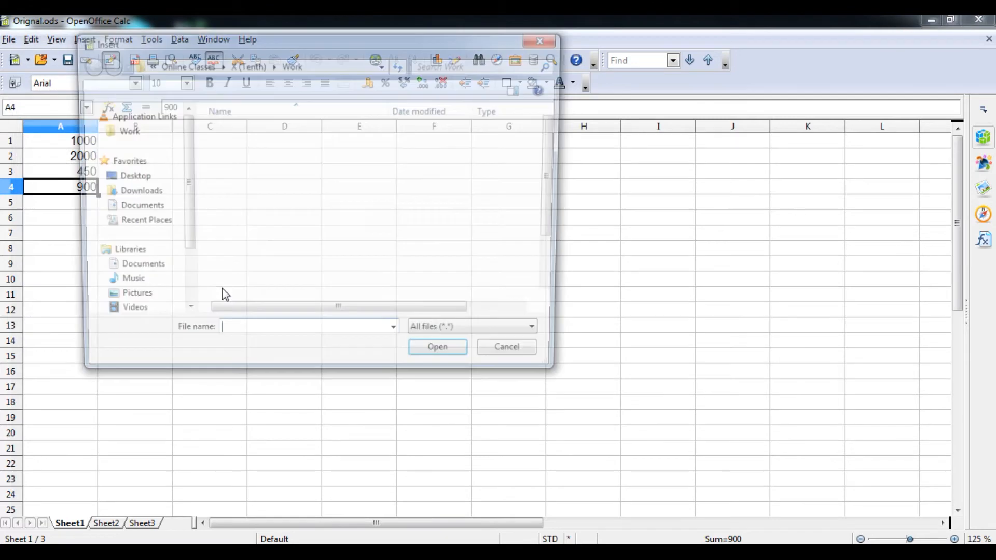
click(257, 163)
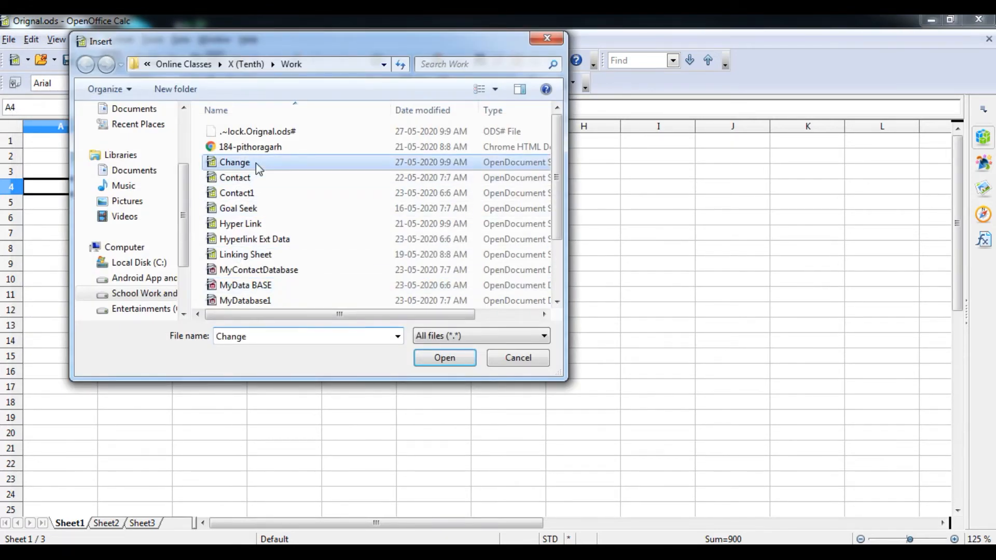
click(439, 358)
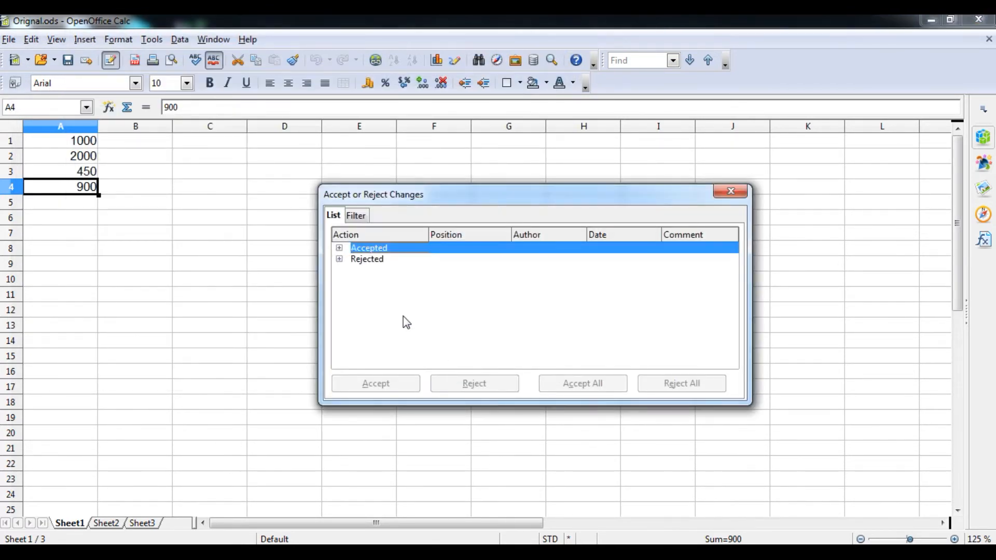
click(339, 248)
click(340, 281)
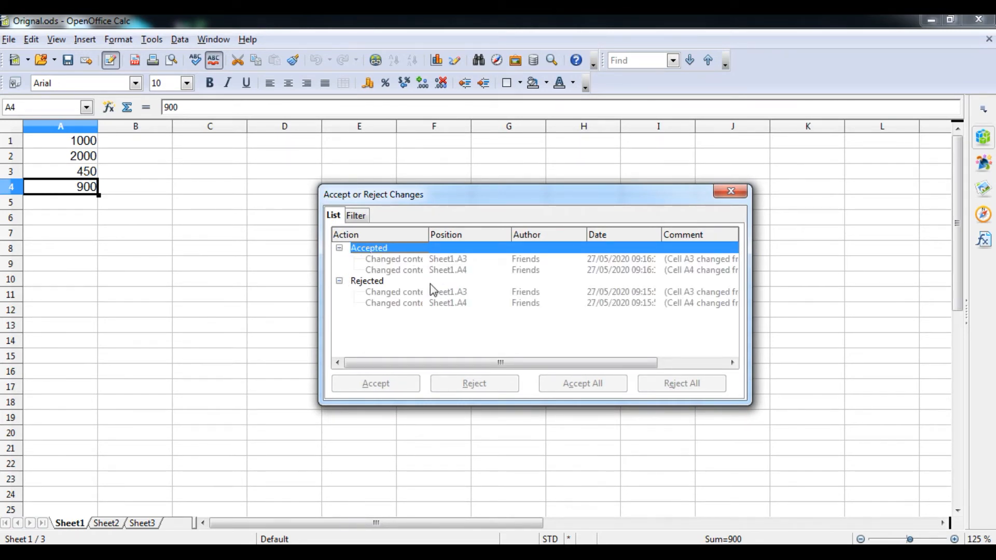
Step: Close the list of changes and check the Share and review a spreadsheet topics in the 402-INFO_TECH_X (2) syllabus PDF
click(732, 192)
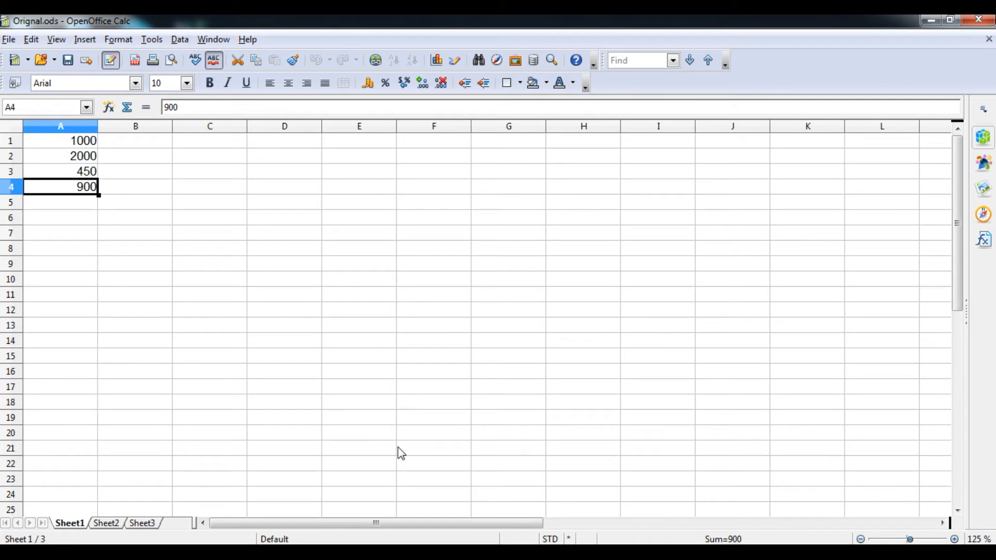
mouse_move(383, 544)
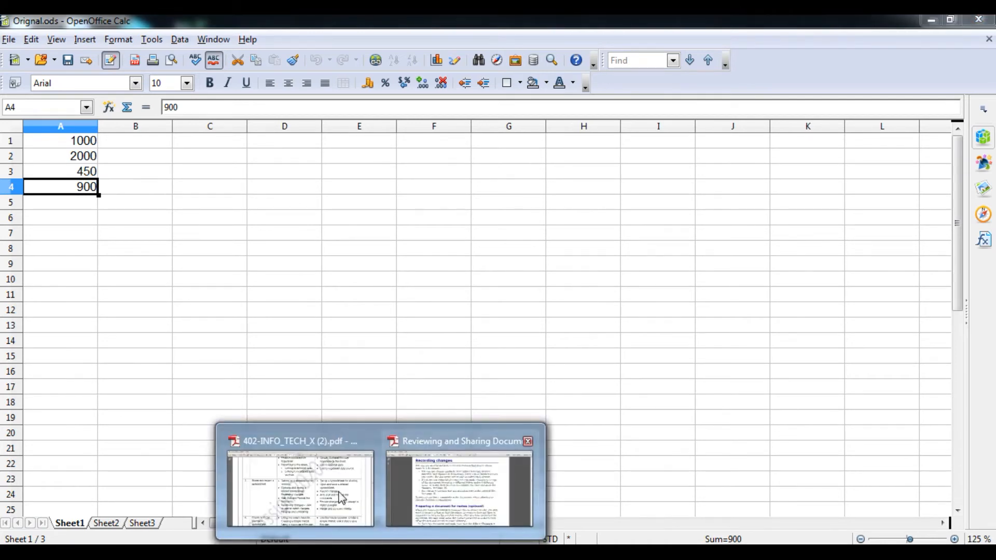
click(376, 485)
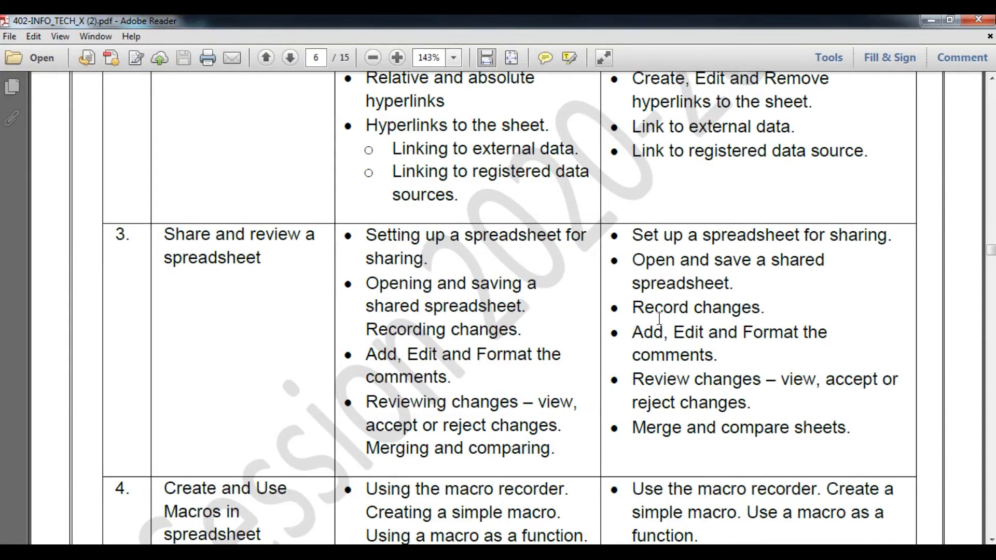
click(929, 24)
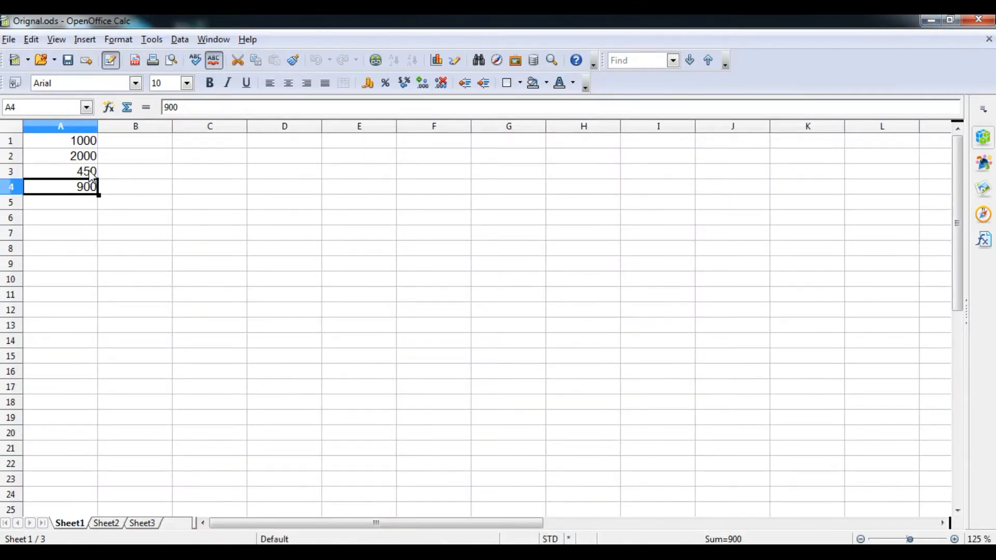
Step: Enter 100, 200 and 300 in cells A1 to A3 of Sheet2 and view their recorded change notes
click(91, 175)
click(88, 192)
click(107, 522)
text(100)
key(Return)
text(200)
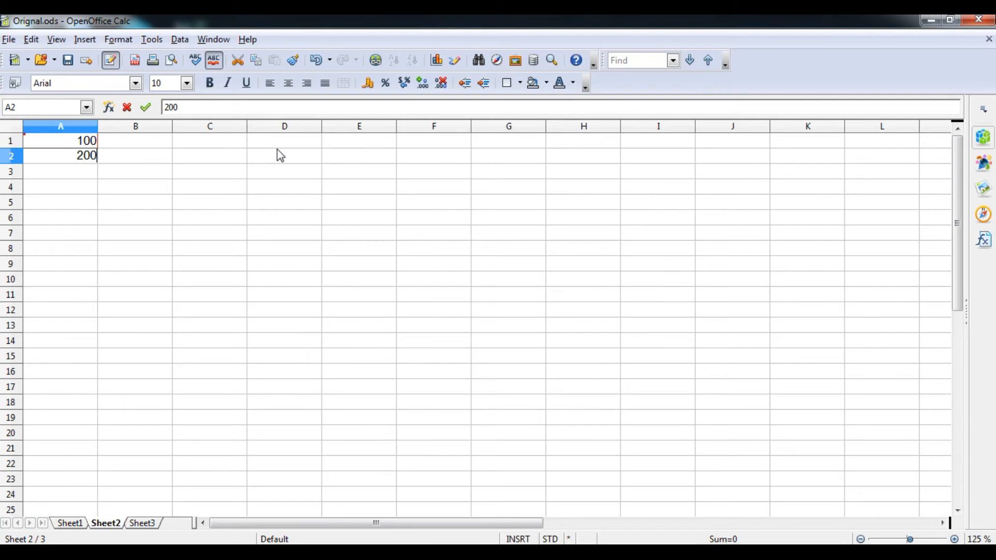
key(Return)
text(300)
key(Return)
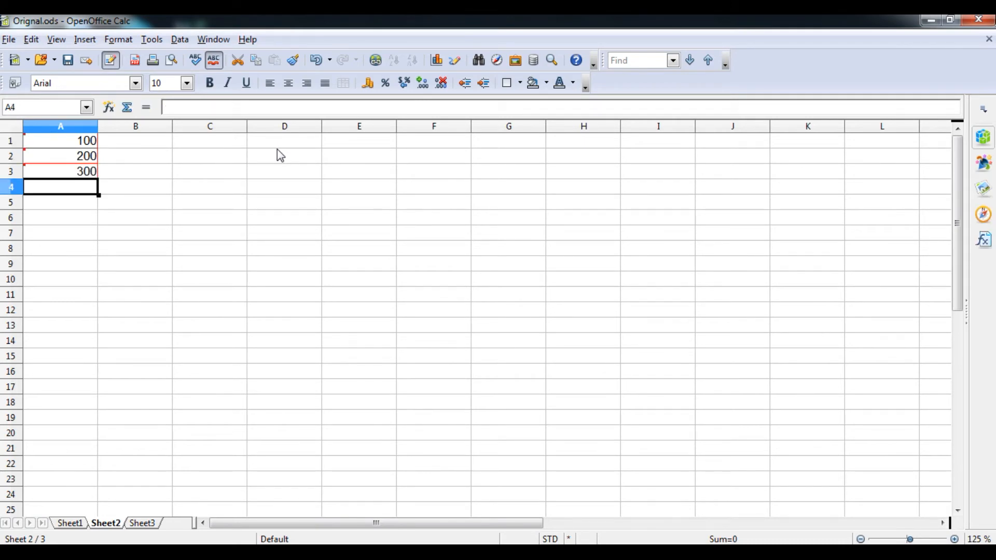
key(Return)
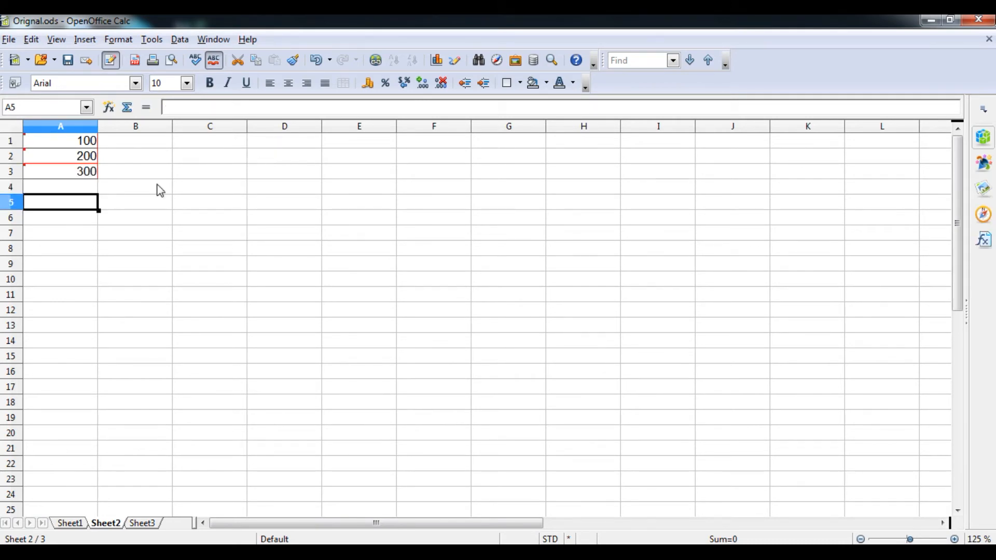
mouse_move(76, 148)
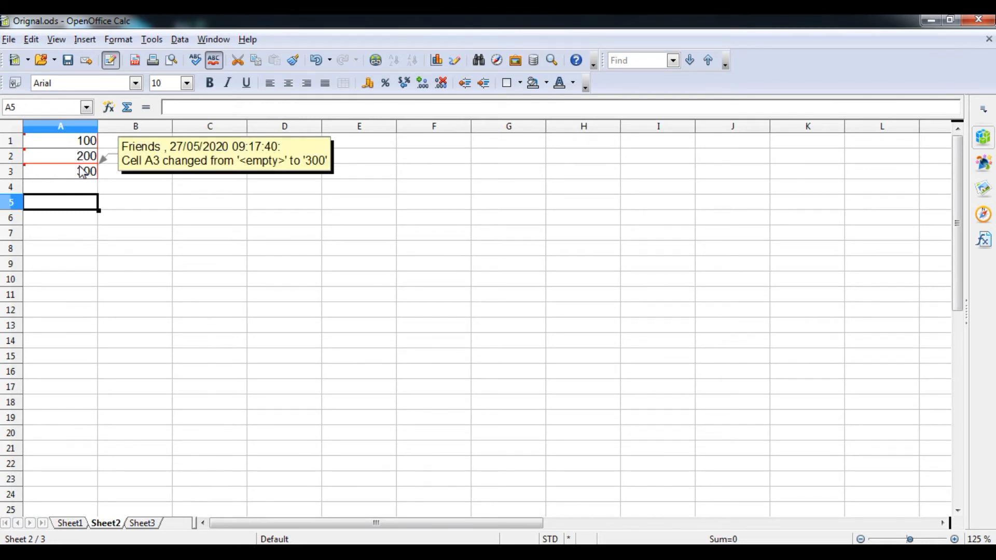
Step: Set cell A4 of Sheet1 to 500 and view its recorded change note
click(74, 523)
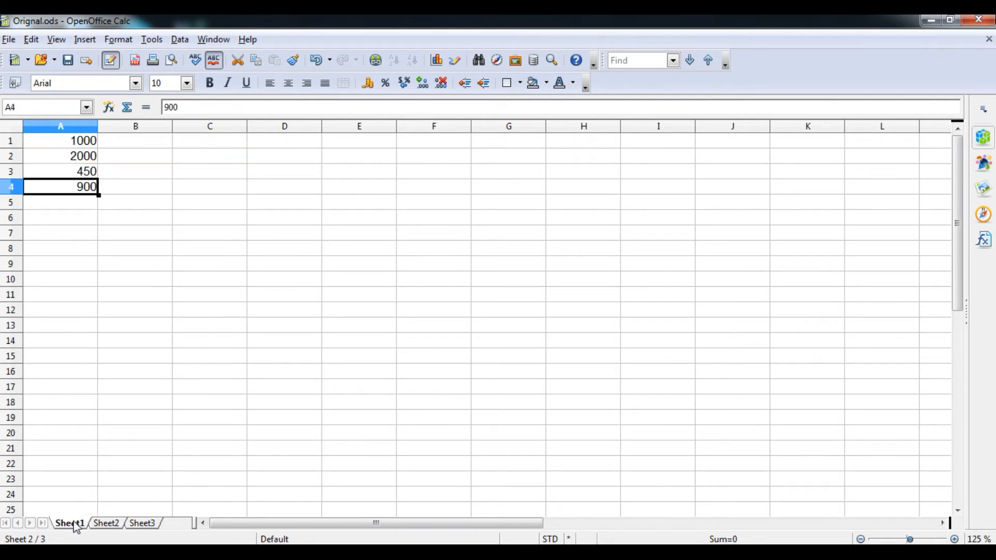
text(500)
key(Return)
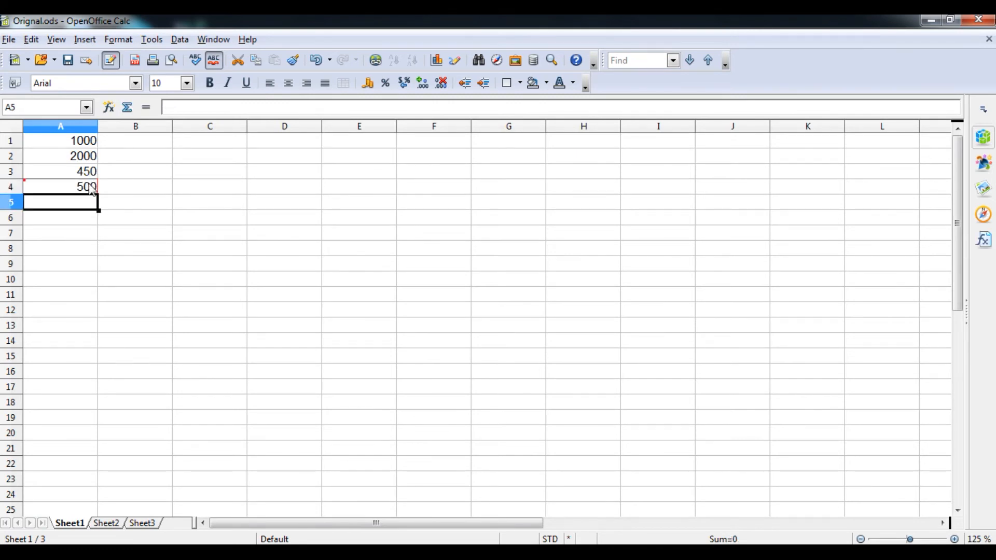
mouse_move(92, 191)
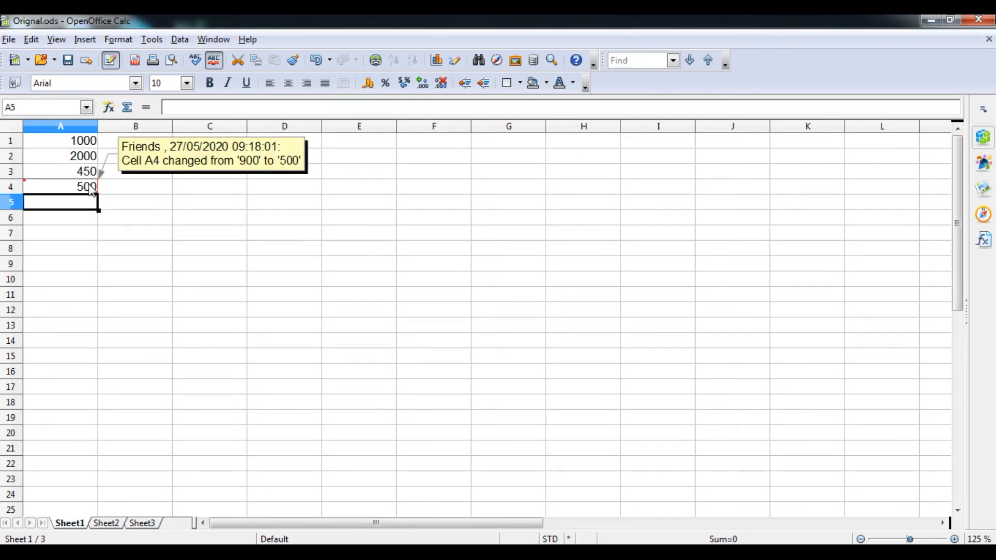
Step: Turn off change recording, agreeing to lose the change information, and check the cells on Sheet2 and Sheet1
click(33, 40)
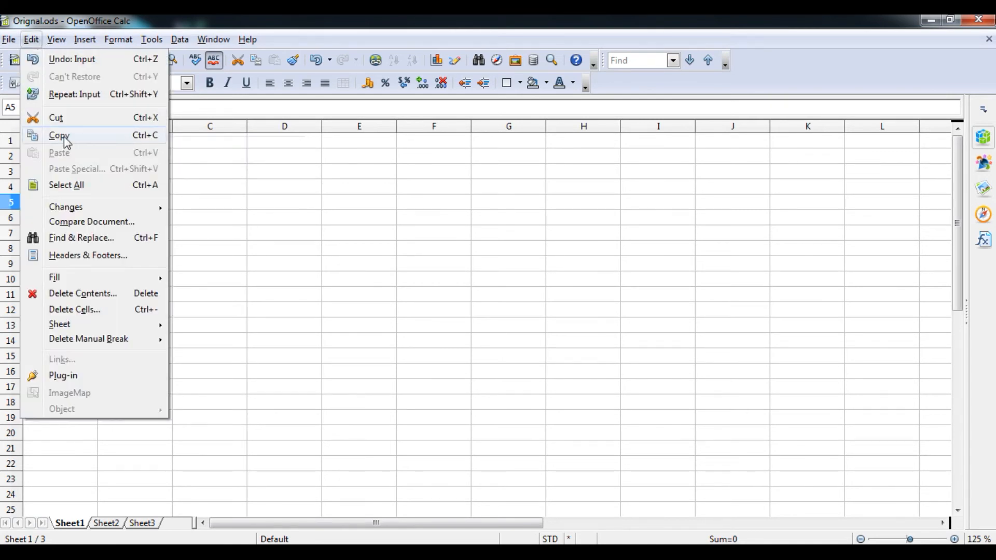
mouse_move(127, 210)
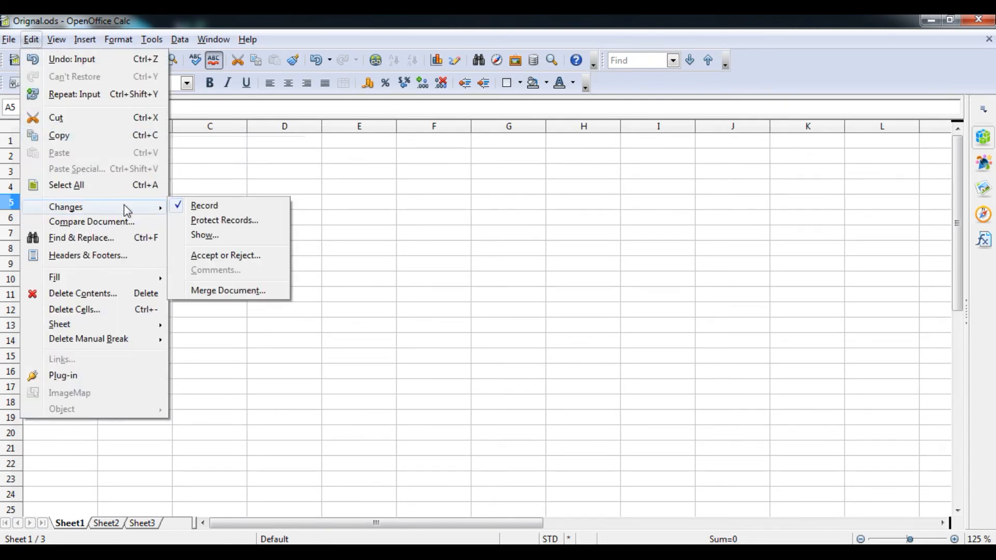
click(190, 205)
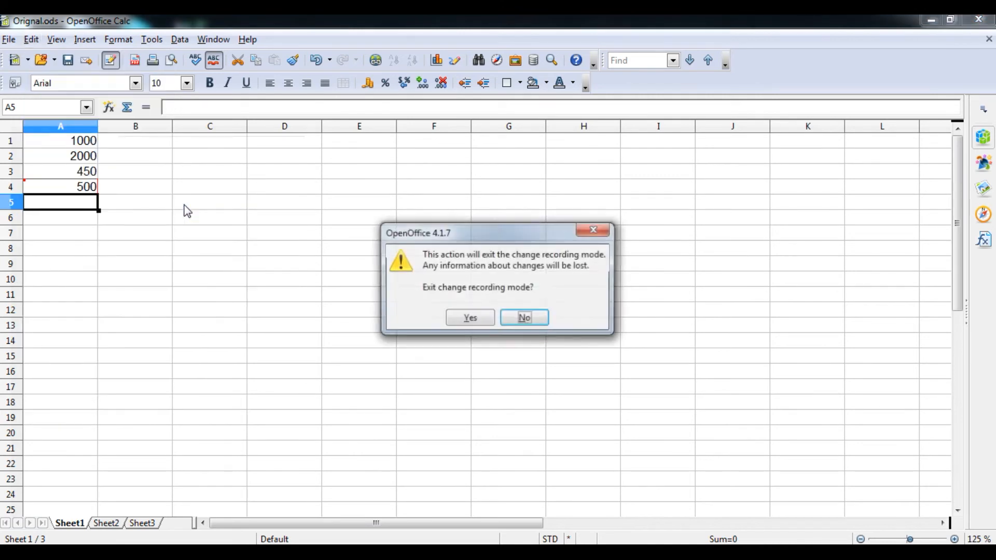
click(470, 318)
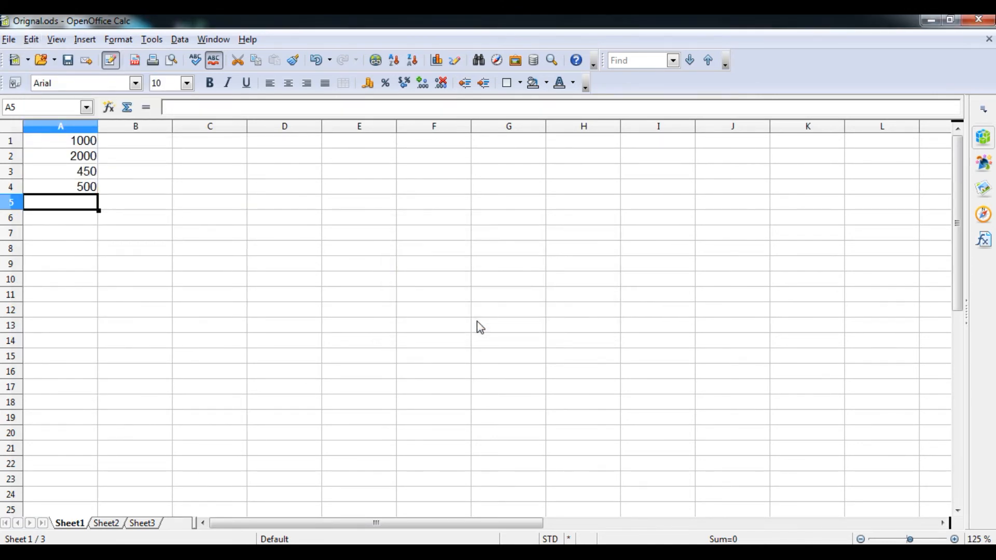
click(113, 525)
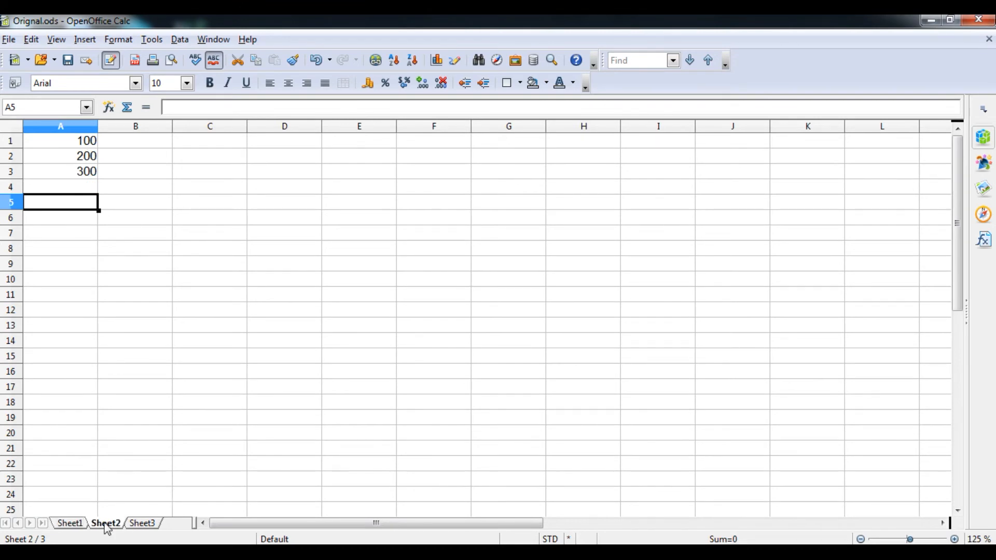
click(70, 524)
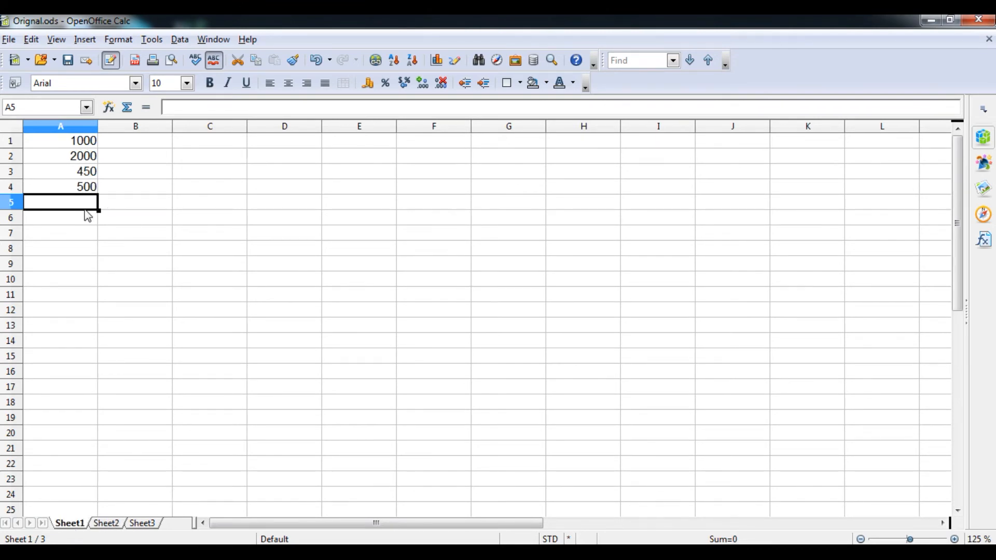
Step: Try the value 100 in cell A4 of Sheet1 with recording off and restore it to 500
key(Up)
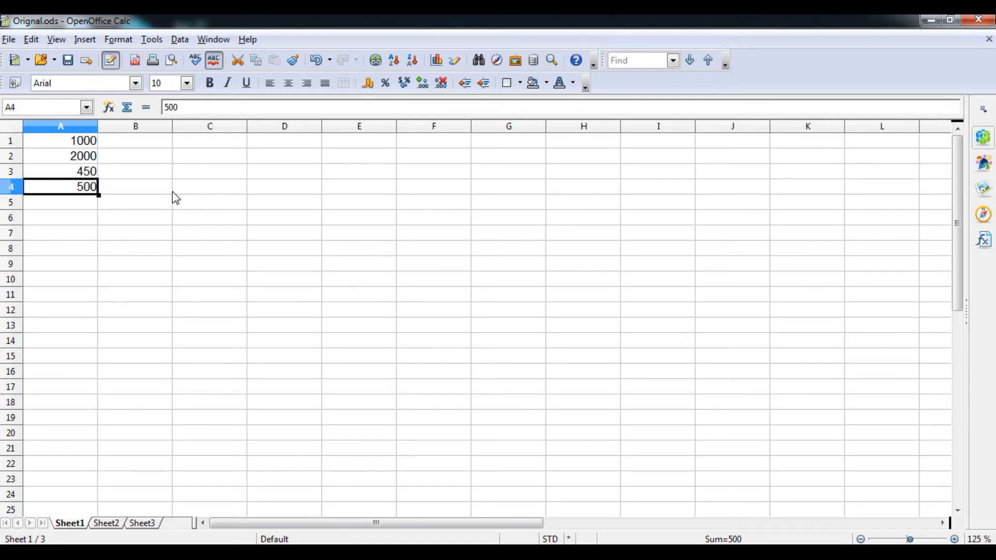
text(100)
key(Return)
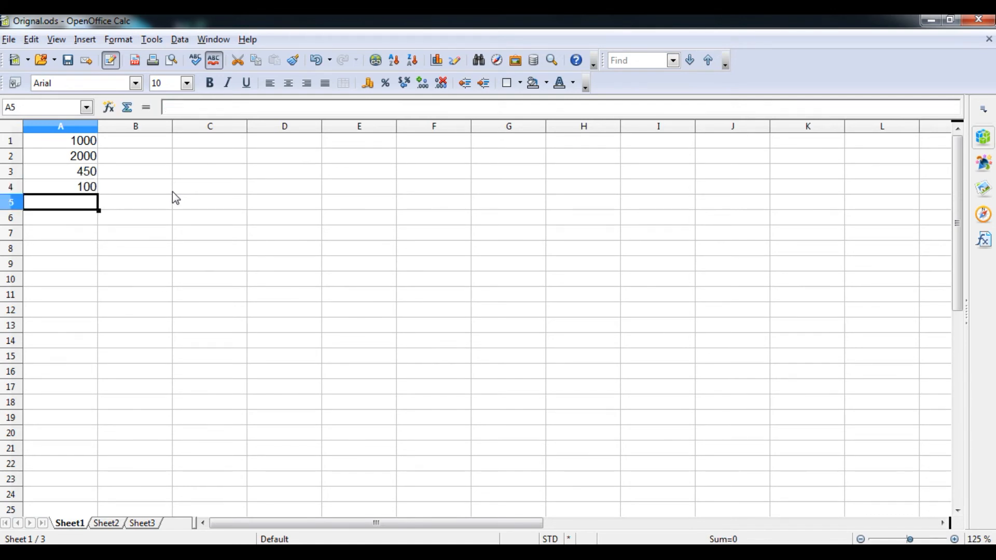
click(97, 187)
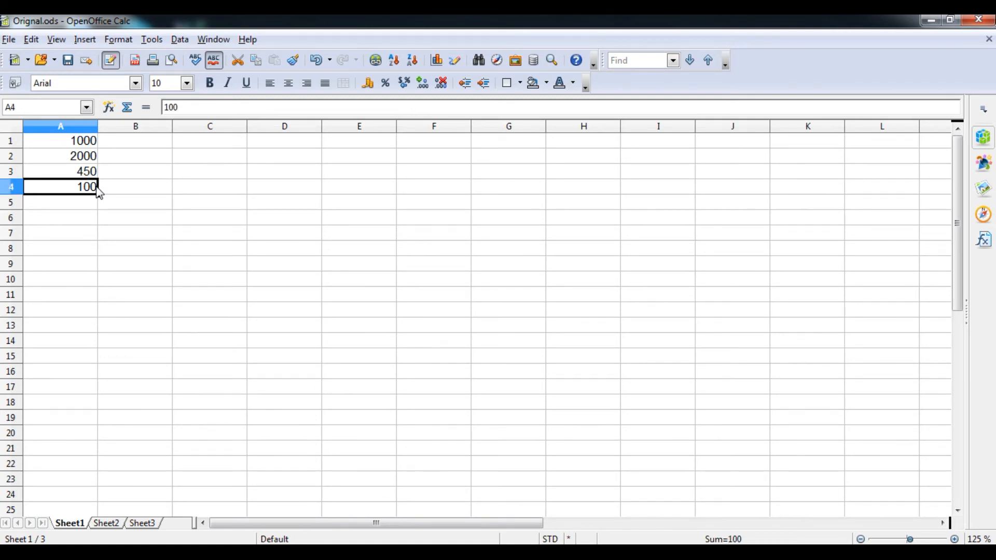
text(500)
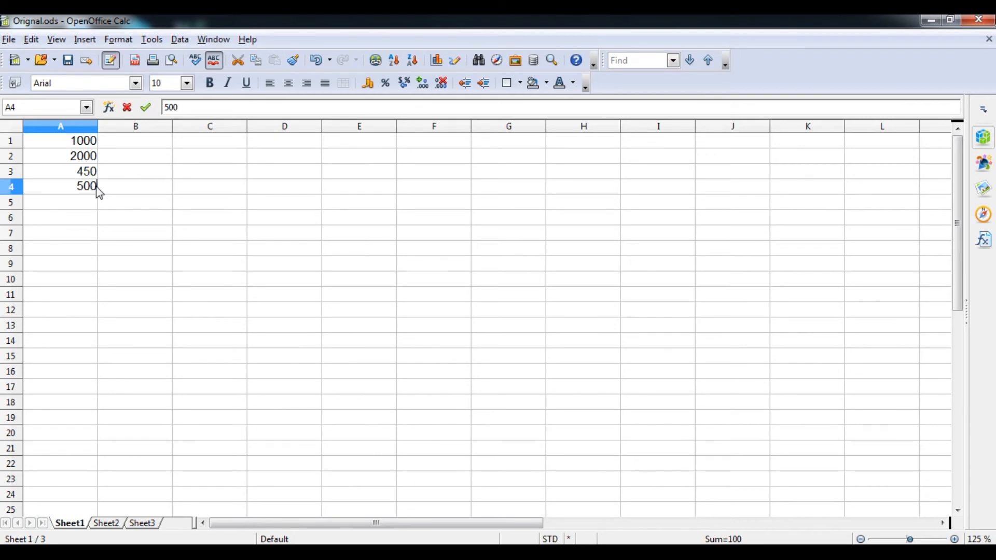
key(Return)
Step: Insert a comment on cell A4 of Sheet1 reading "Value was 500"
click(94, 191)
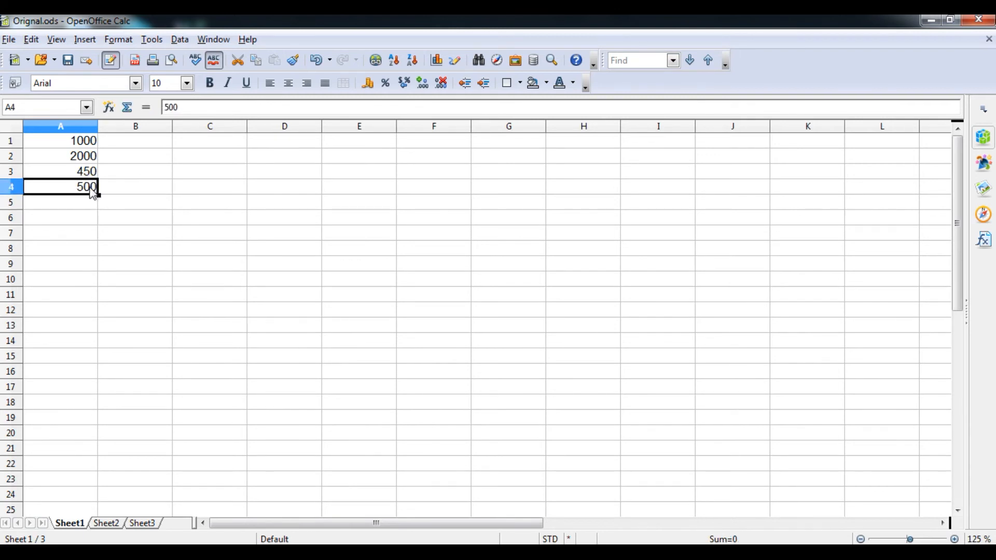
right_click(93, 192)
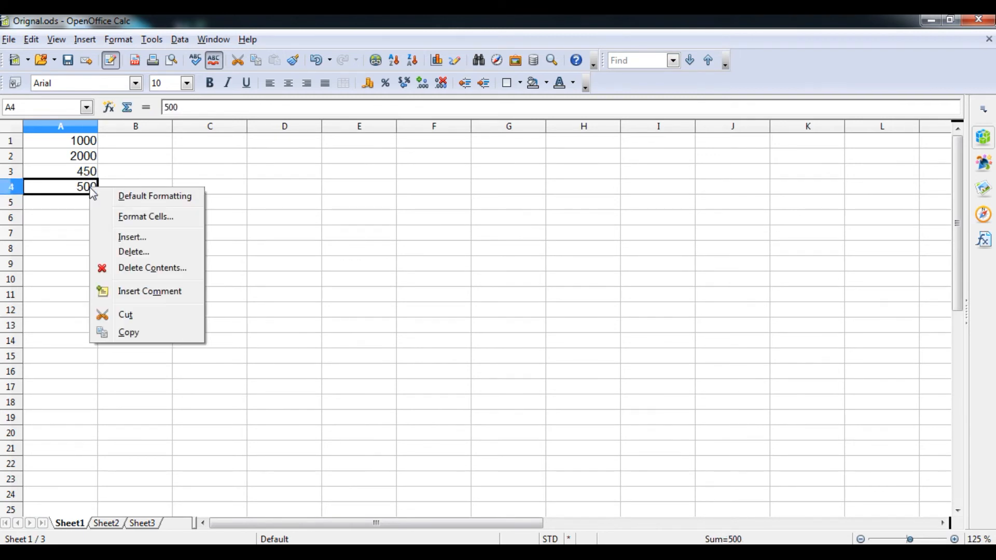
click(157, 293)
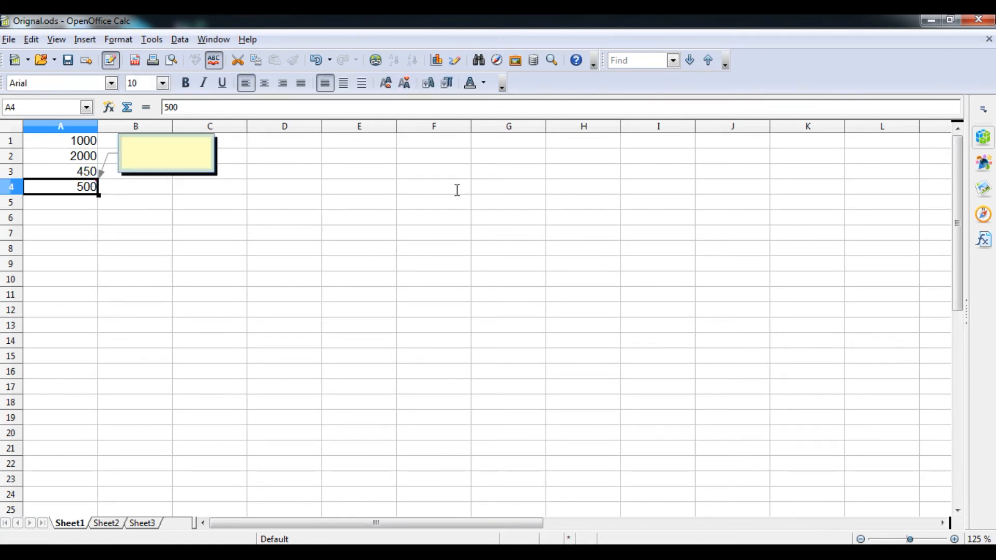
text(V)
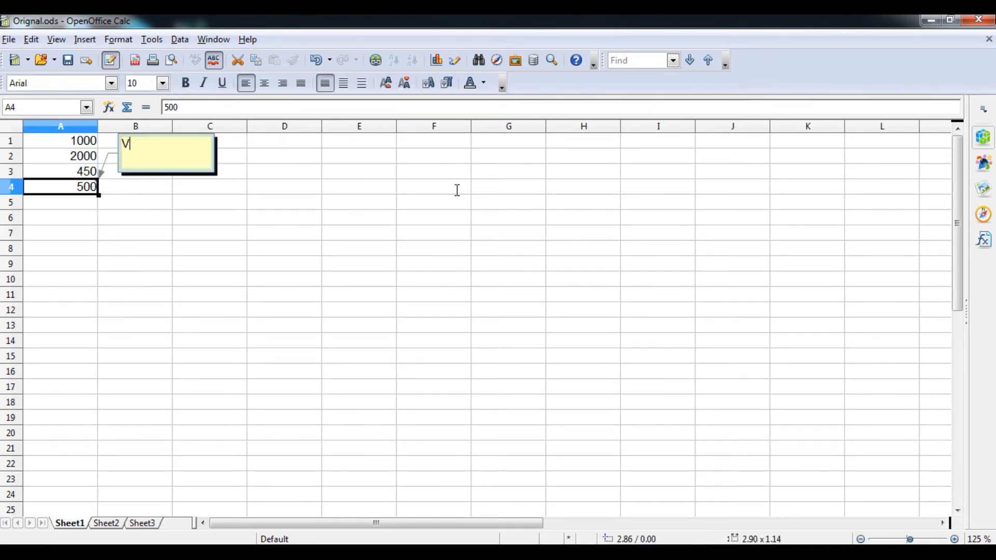
text(aluue was 500)
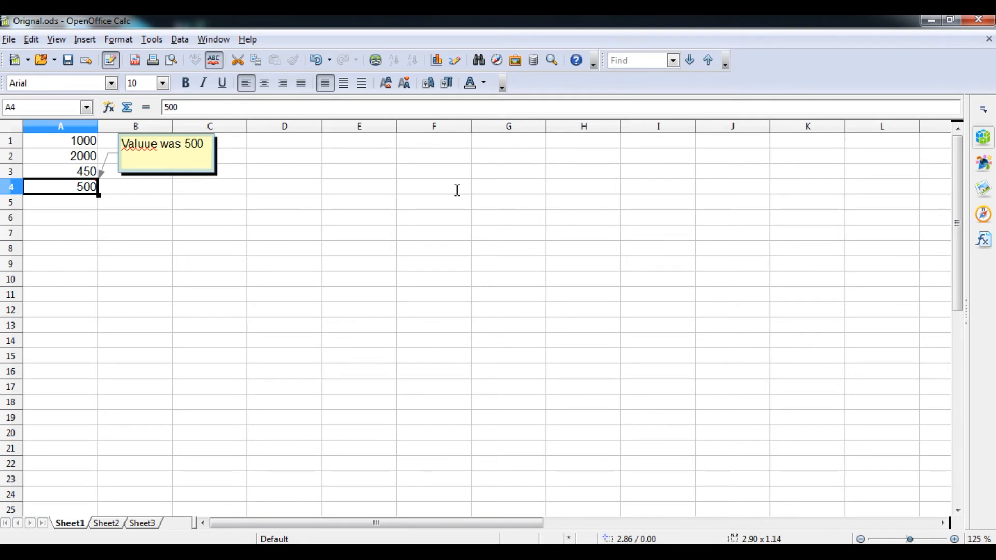
key(BackSpace)
key(Right)
key(Right)
key(Right)
key(Right)
key(Right)
key(Escape)
click(84, 206)
Step: Set the commented cell A4 to 100 and view its comment
click(87, 190)
text(100)
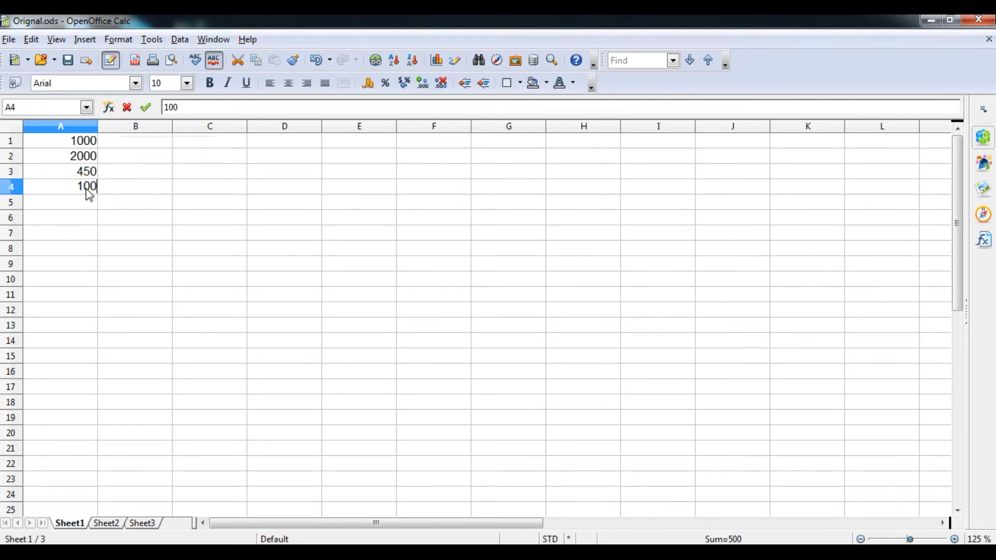
key(Return)
click(90, 192)
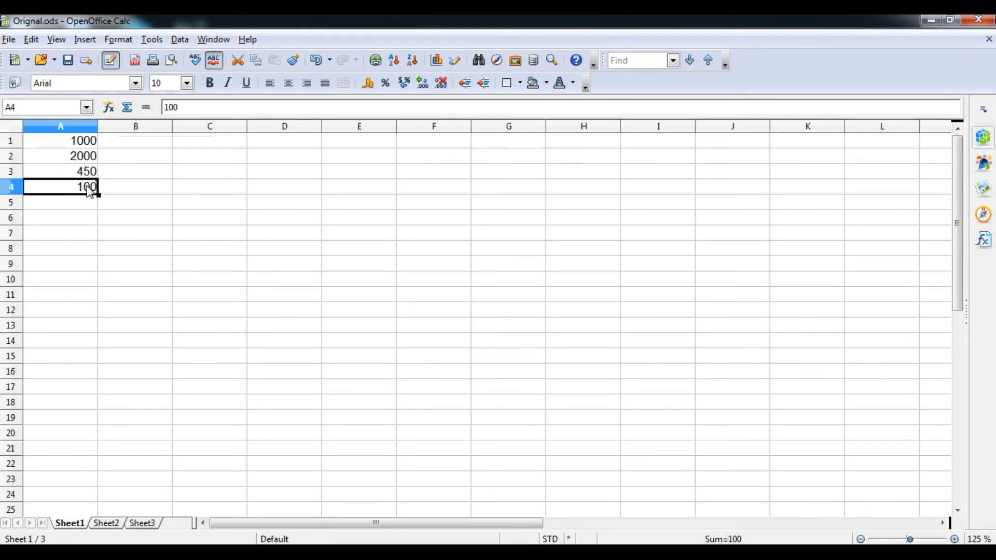
mouse_move(89, 192)
click(86, 40)
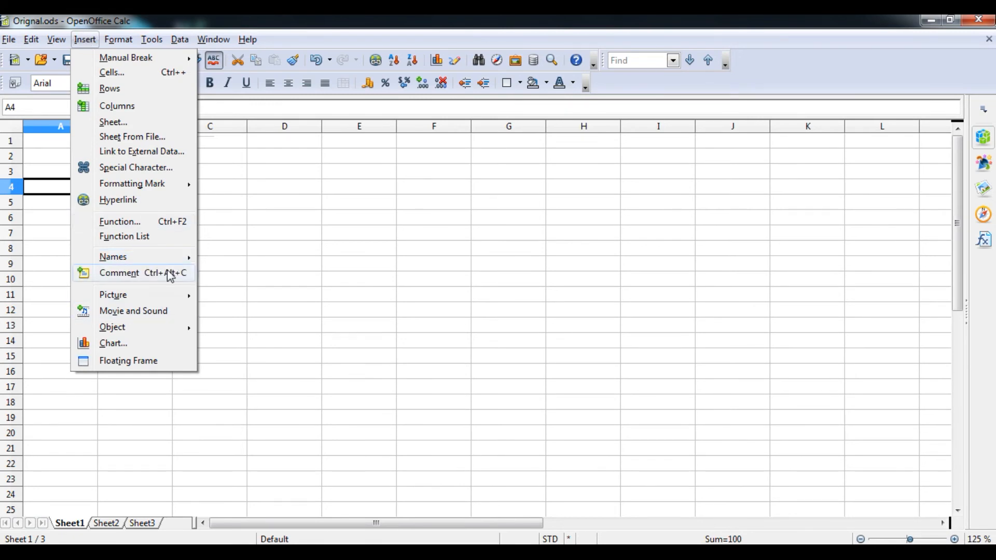
click(260, 221)
right_click(92, 189)
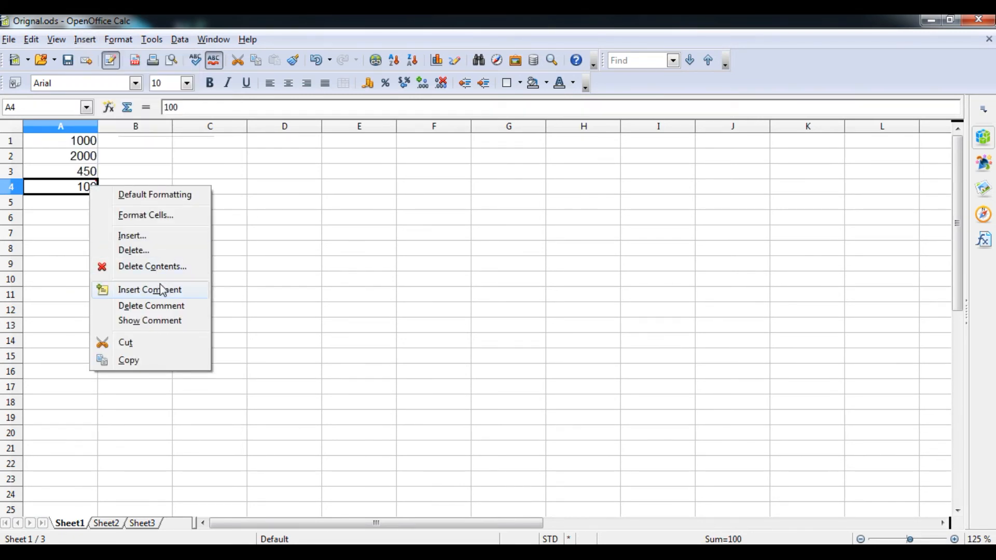
click(331, 212)
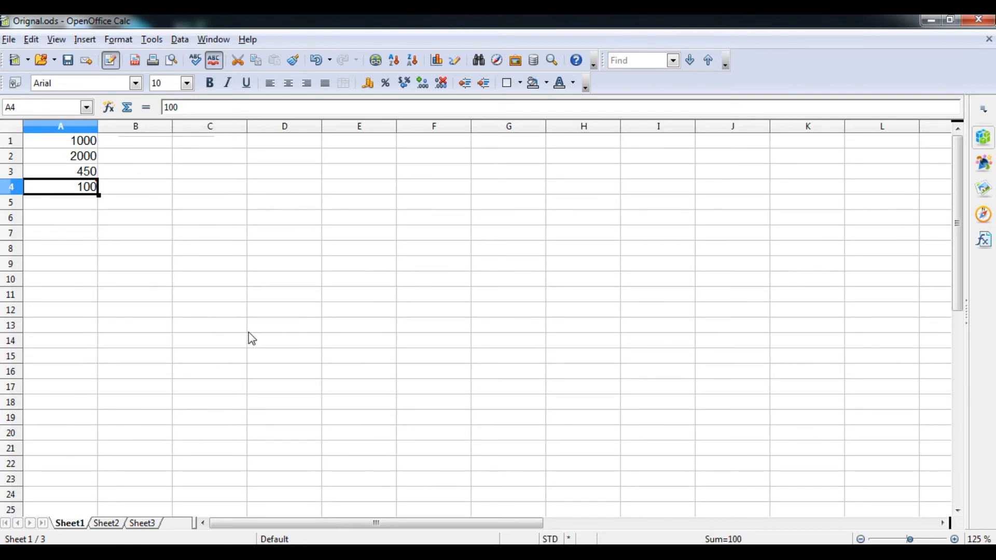
click(106, 524)
click(65, 528)
click(102, 528)
click(72, 527)
click(32, 40)
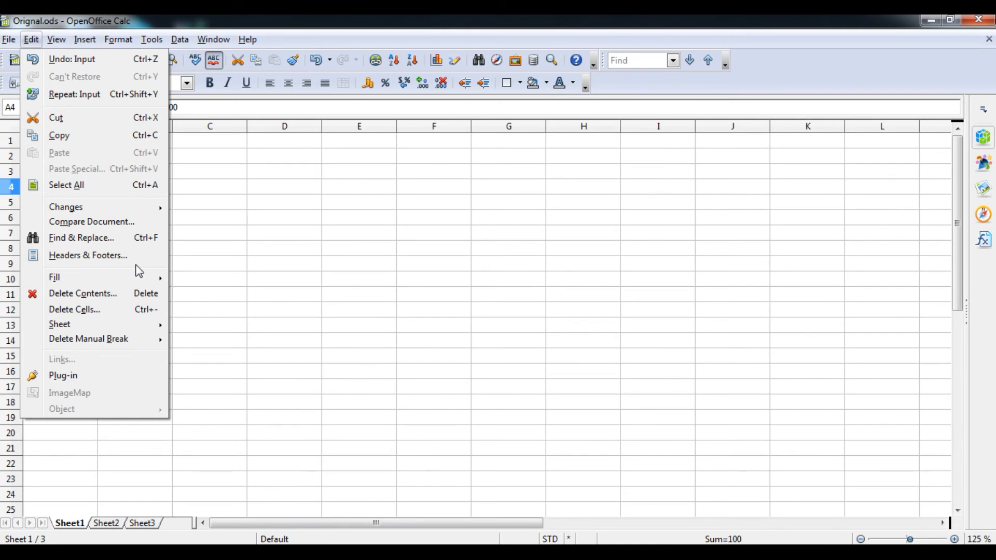
key(Escape)
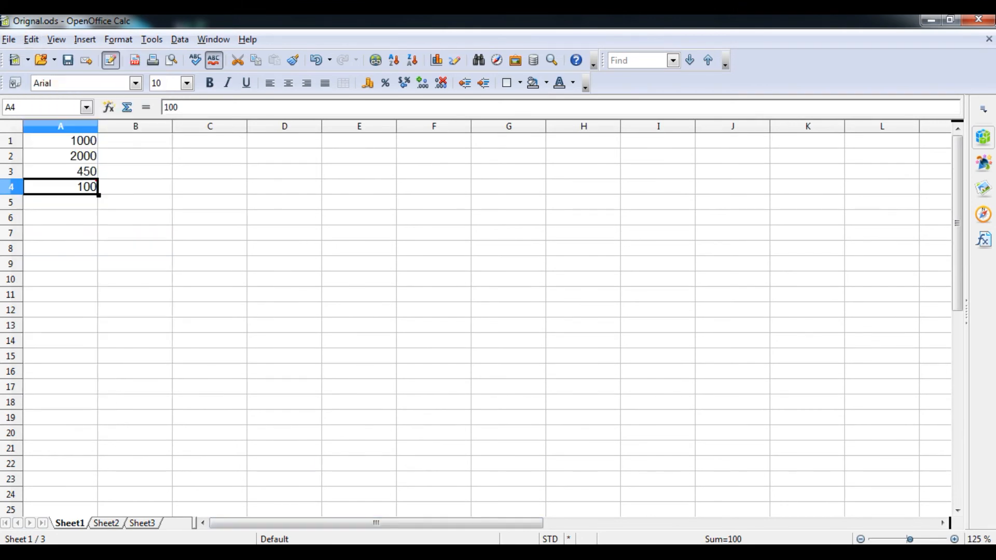
Step: Check the record changes, comments, review and merge topics in the syllabus PDF and return to the Orignal spreadsheet
click(334, 518)
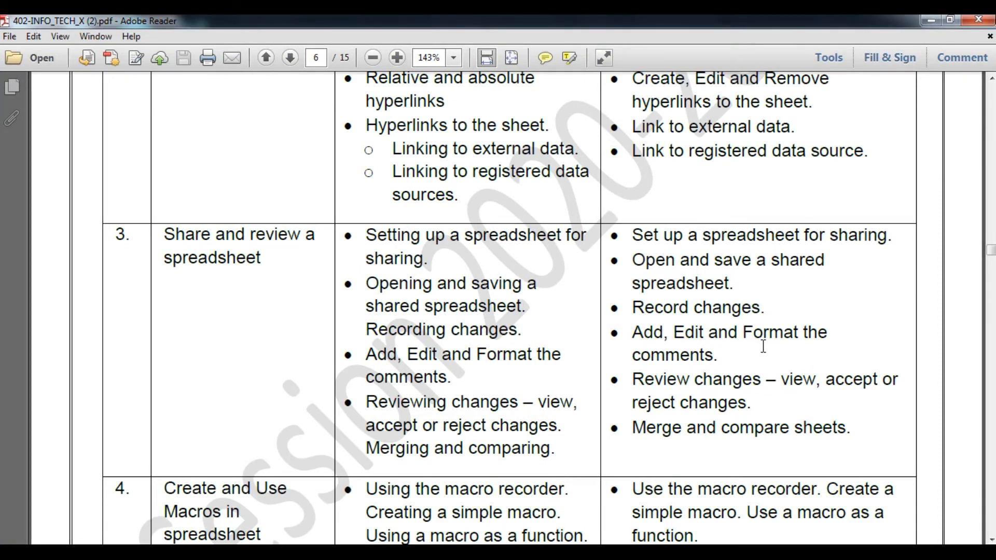
click(932, 20)
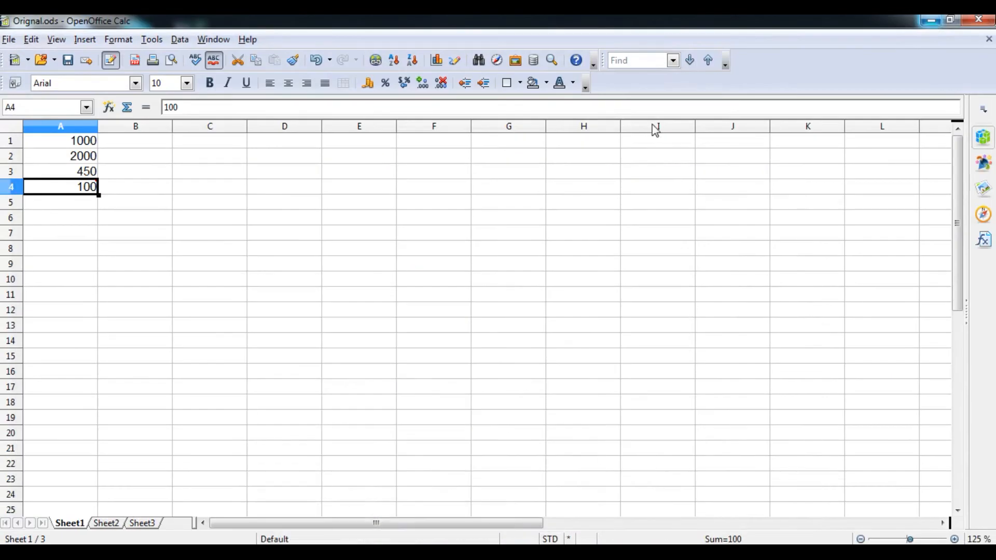
Step: Edit the comment on cell A4 and make its text bold, italic and underlined
right_click(83, 193)
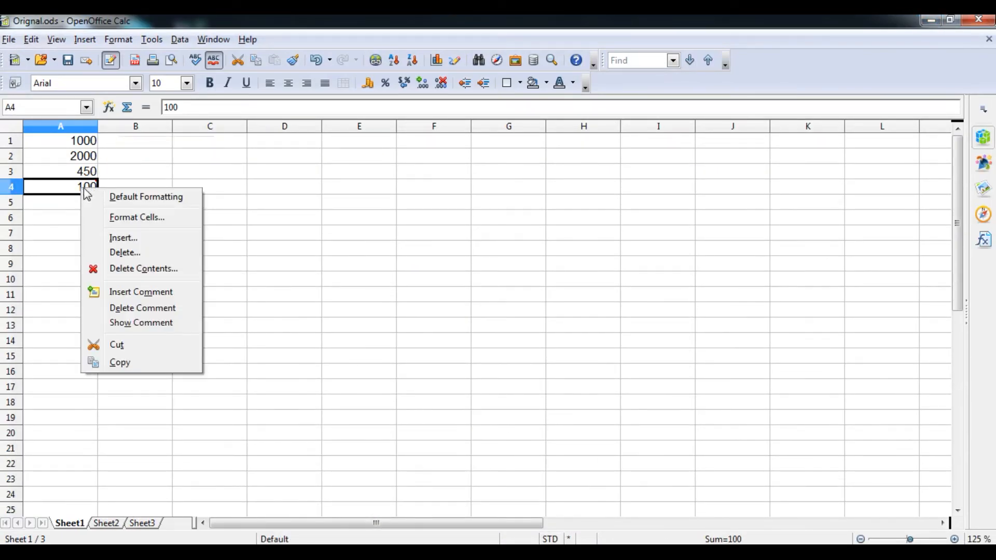
click(136, 292)
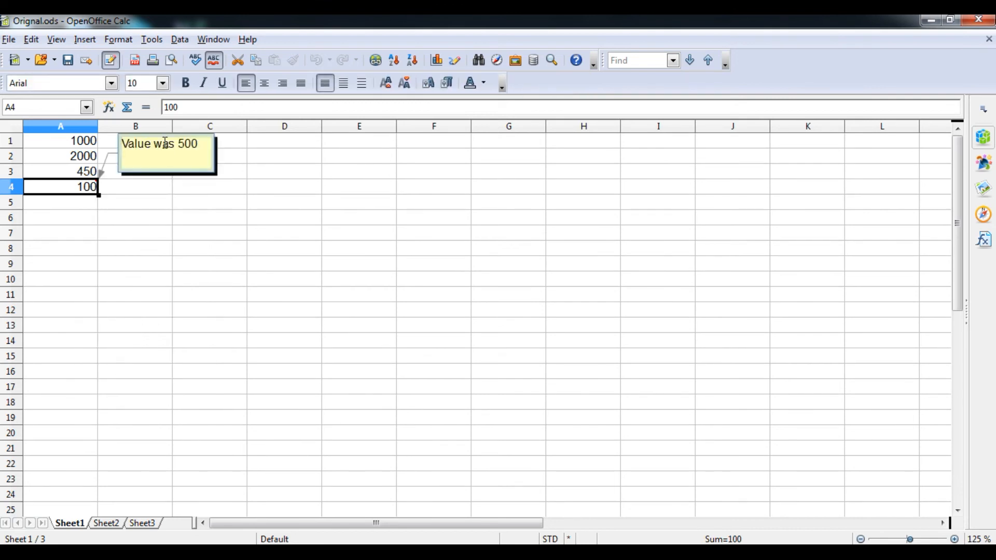
drag(124, 144, 250, 129)
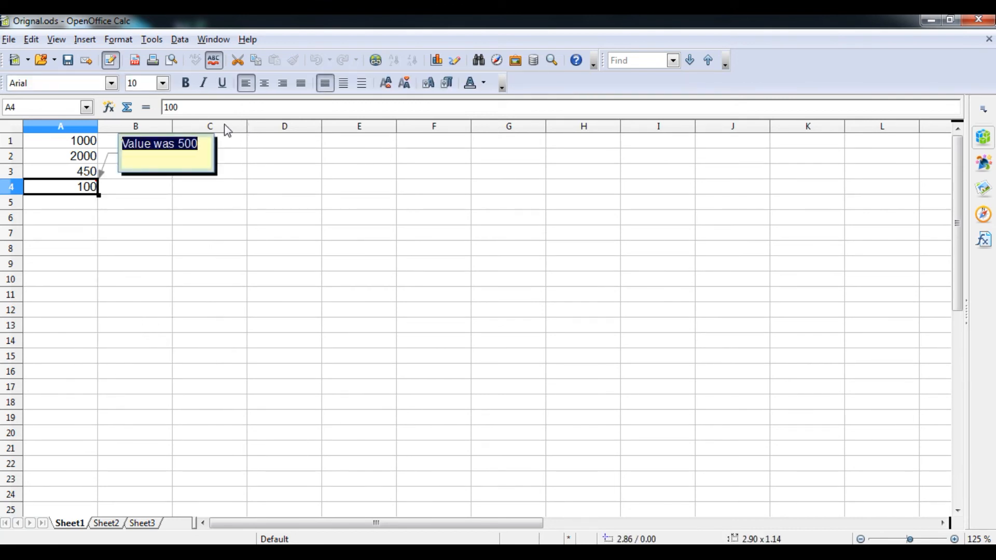
click(192, 87)
click(203, 83)
click(222, 83)
Step: Set the A4 comment text to font size 11 with a bright pink font color and finish editing it
click(163, 83)
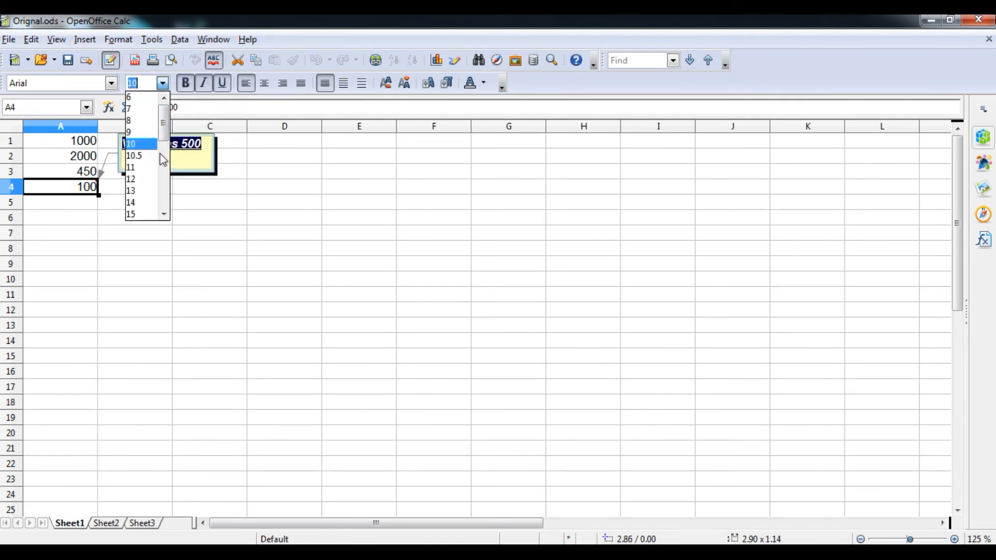
click(146, 164)
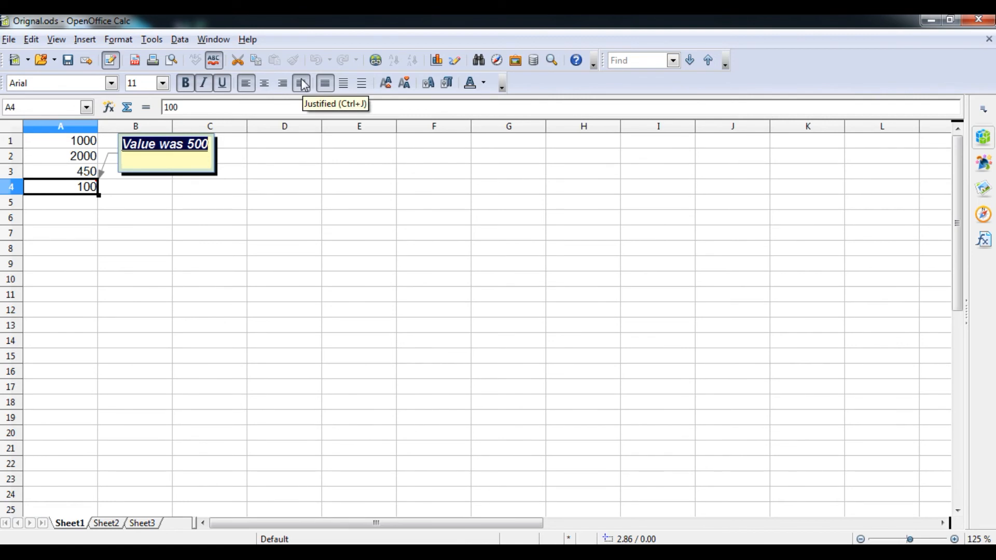
click(484, 83)
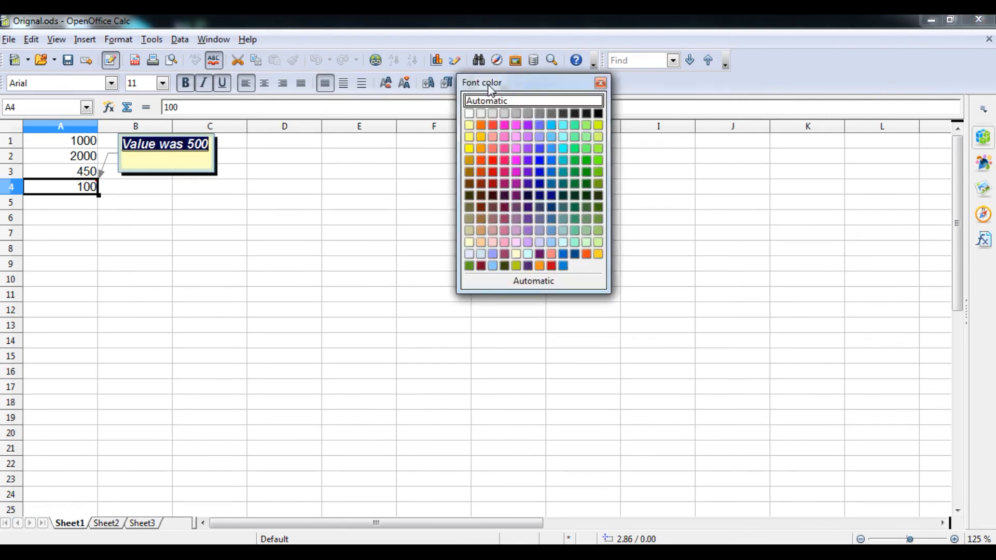
click(505, 126)
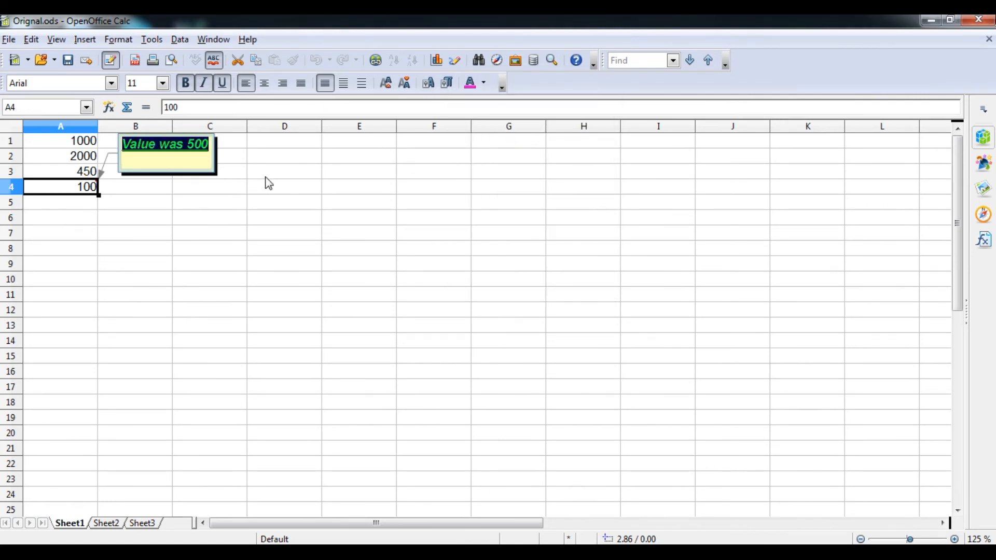
key(Escape)
mouse_move(87, 194)
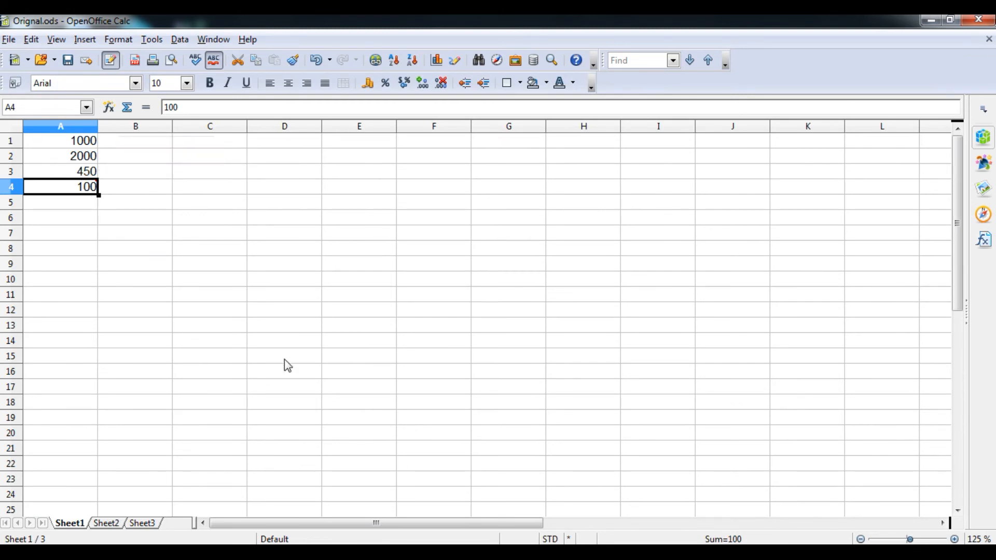
Step: Check the comment formatting and review changes topics in the syllabus PDF and return to the Orignal spreadsheet
mouse_move(364, 526)
click(316, 484)
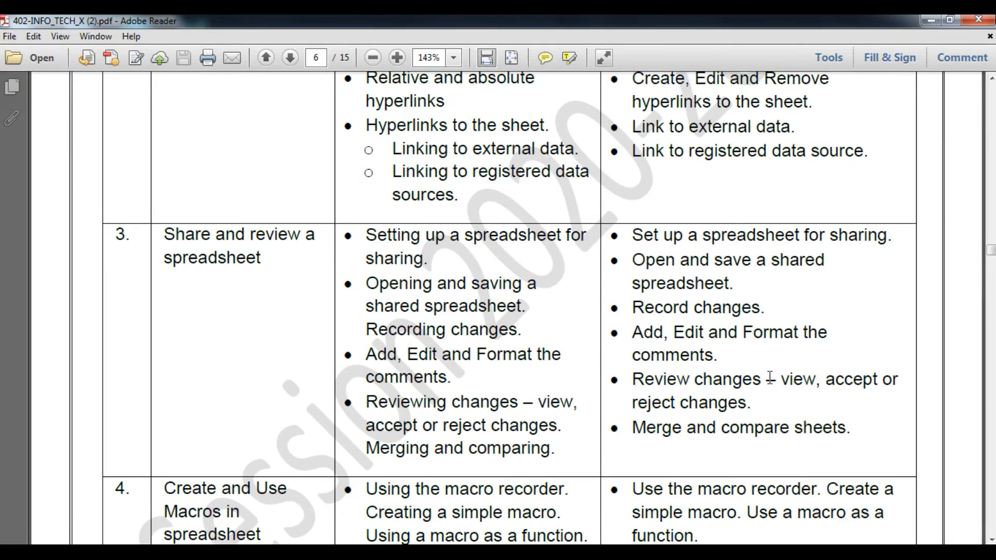
click(930, 22)
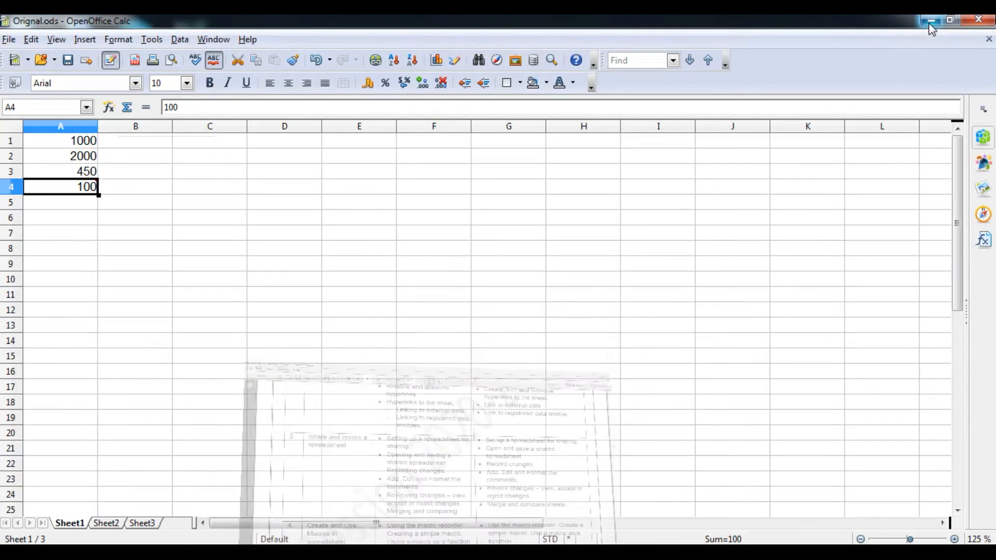
Step: Merge the Change document into the Orignal spreadsheet and close the Accept or Reject Changes dialog
click(35, 40)
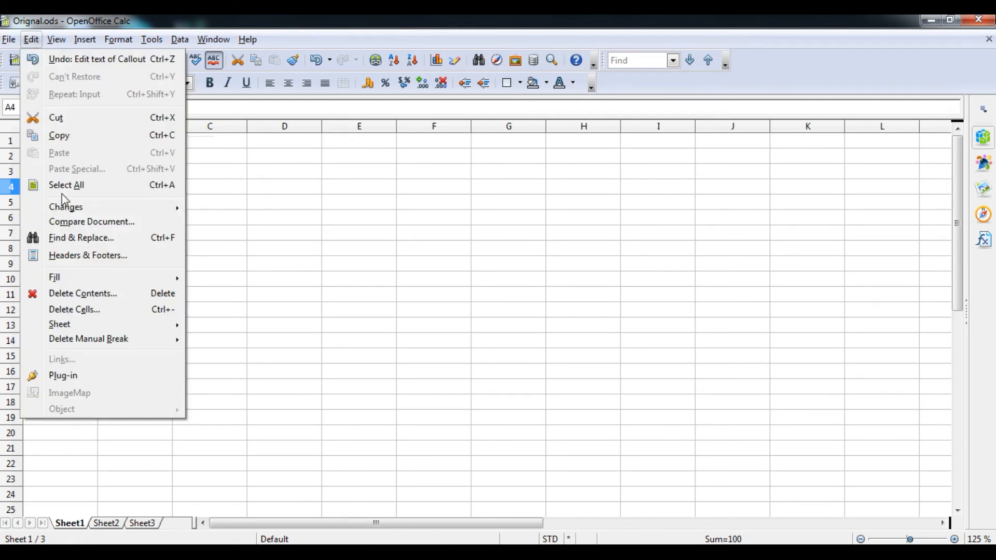
mouse_move(75, 212)
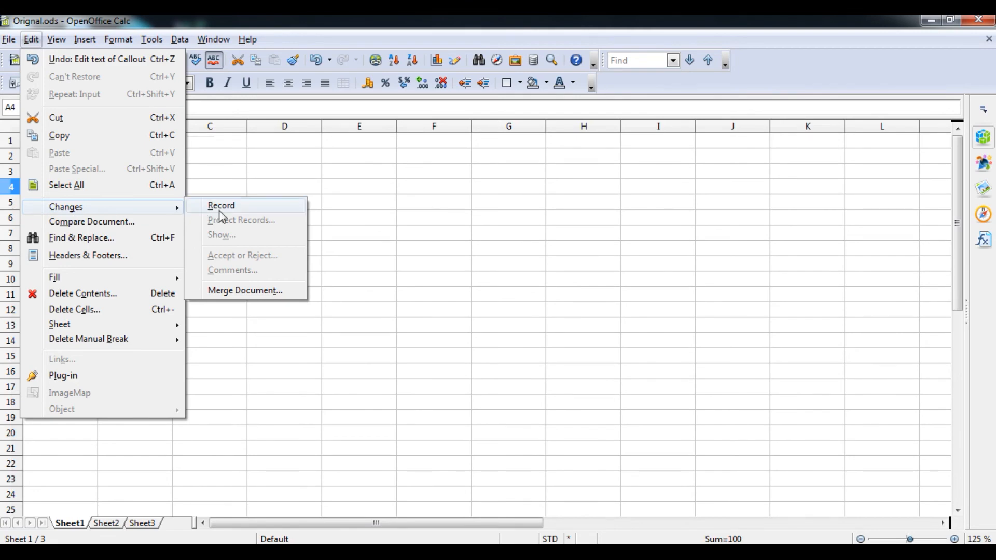
click(249, 292)
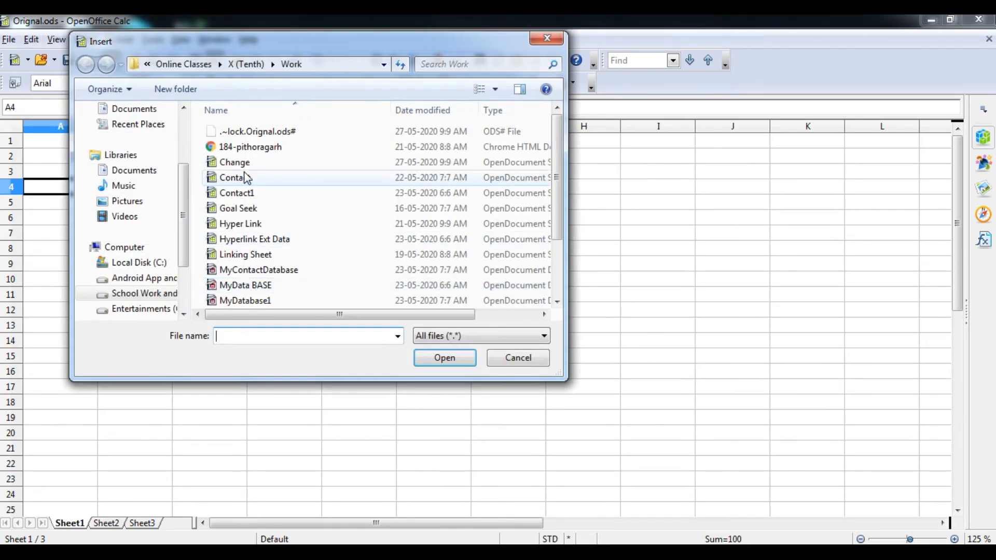
click(234, 163)
click(434, 358)
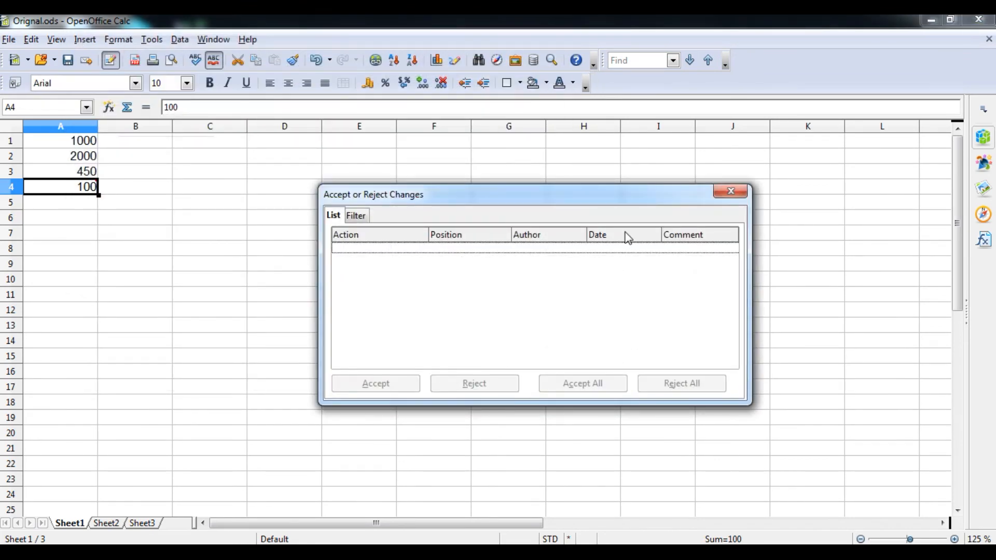
click(728, 191)
click(421, 205)
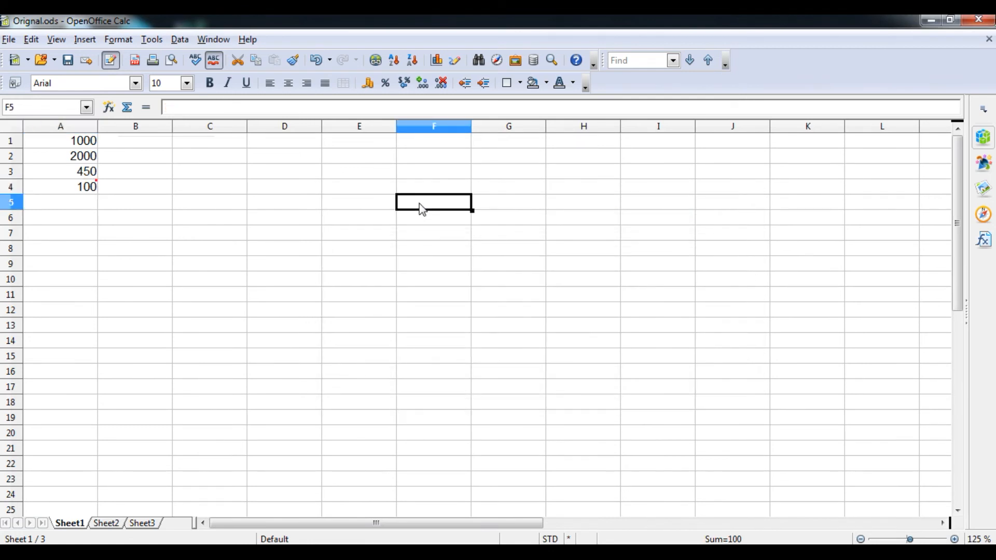
Step: Compare the Orignal spreadsheet with the Change document
click(85, 195)
click(84, 176)
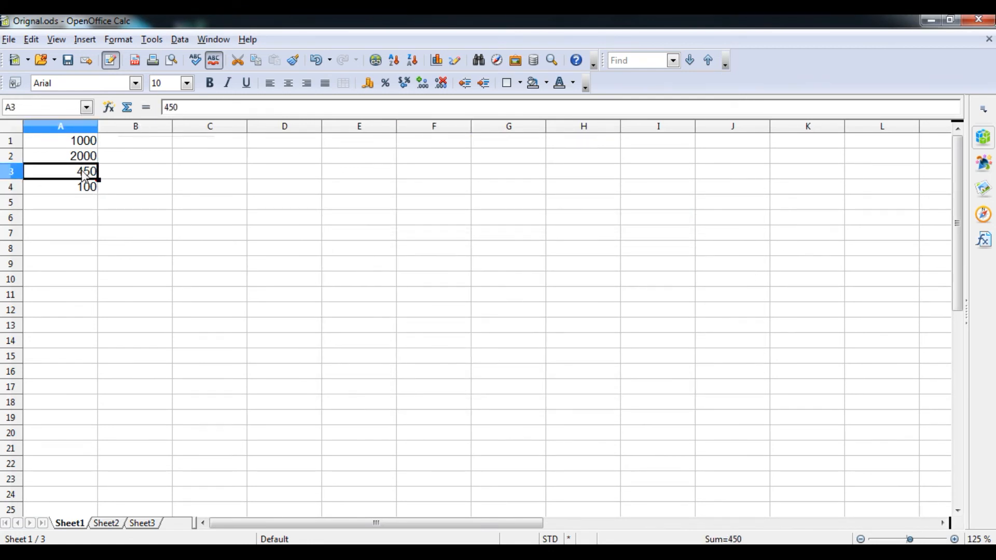
click(31, 39)
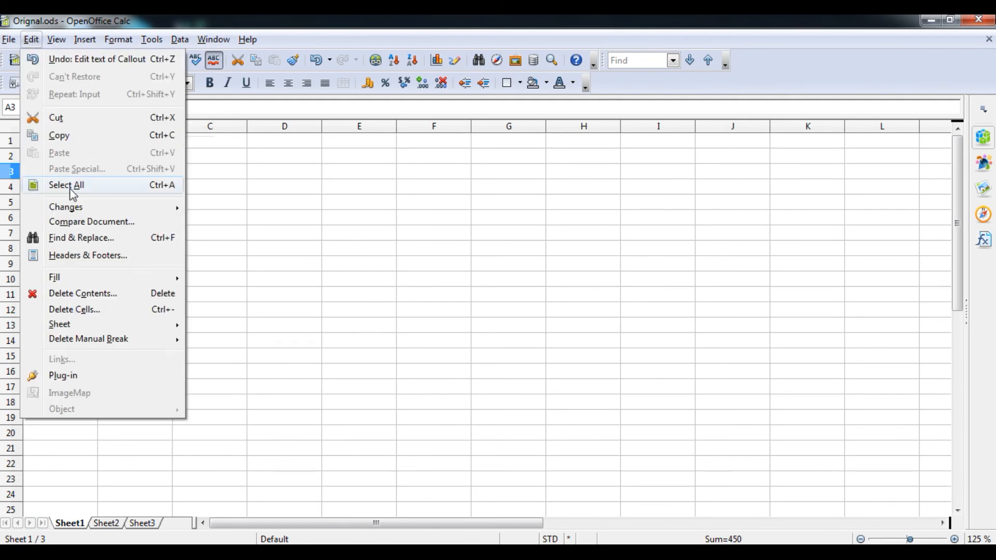
click(130, 222)
click(311, 162)
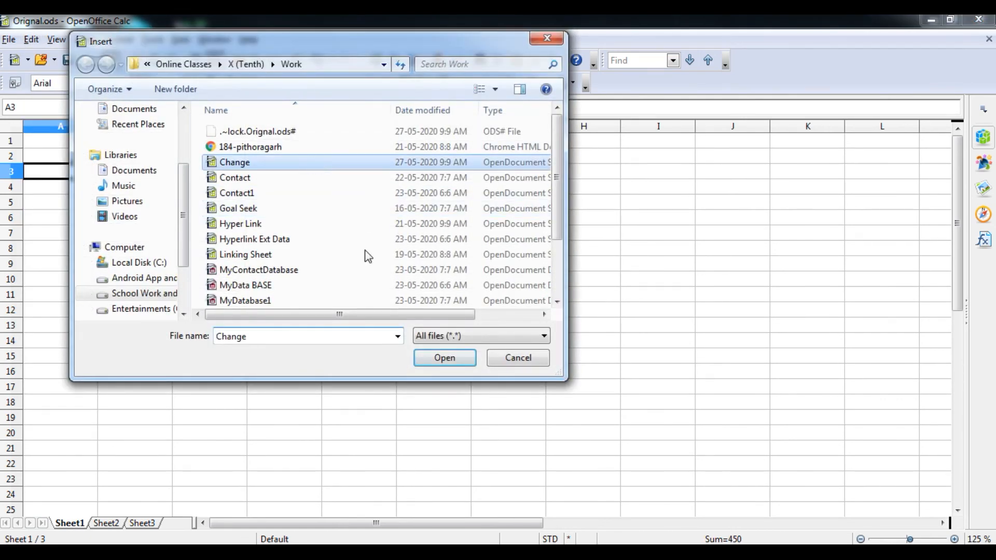
click(438, 359)
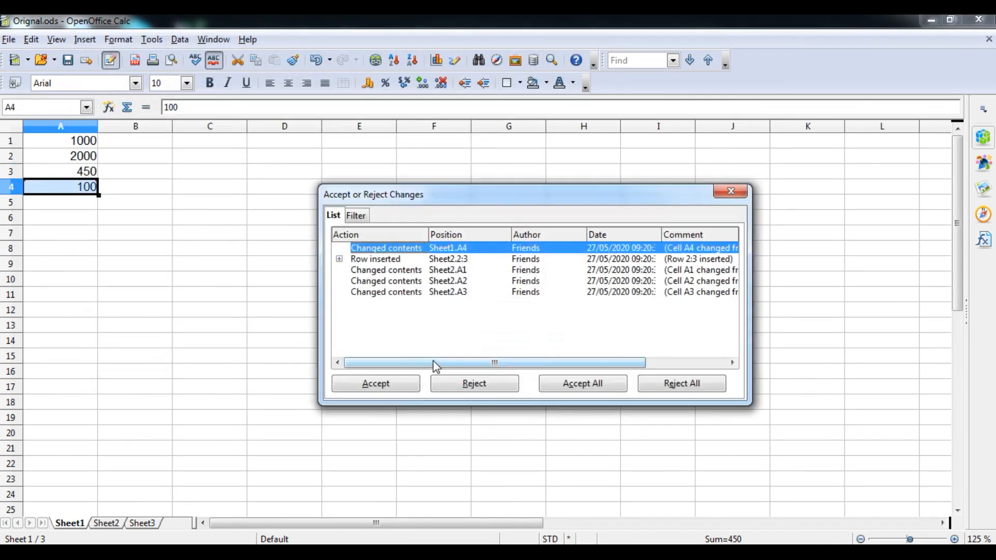
Step: Reject all the differences found by the comparison, close the dialog and check cells A3 and A4
click(339, 259)
click(683, 384)
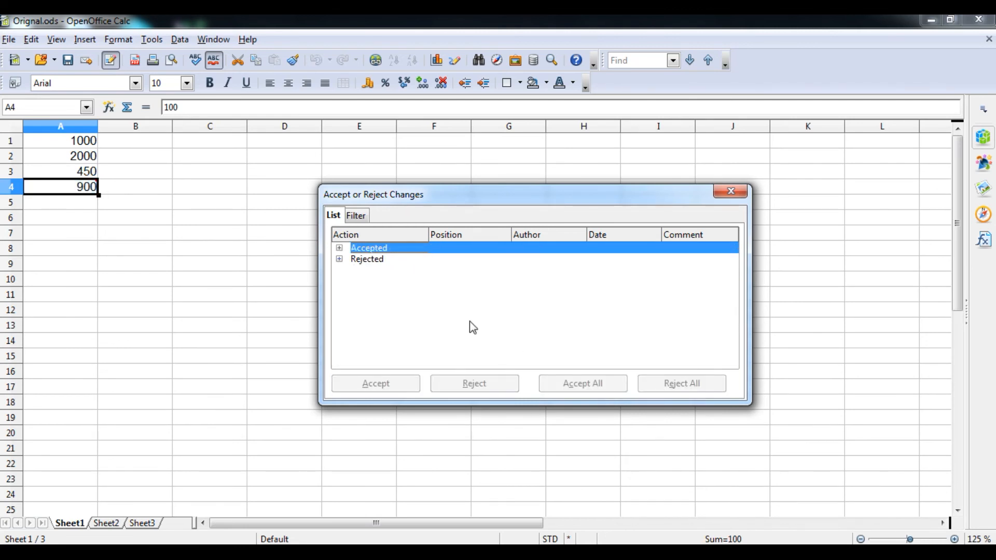
click(742, 196)
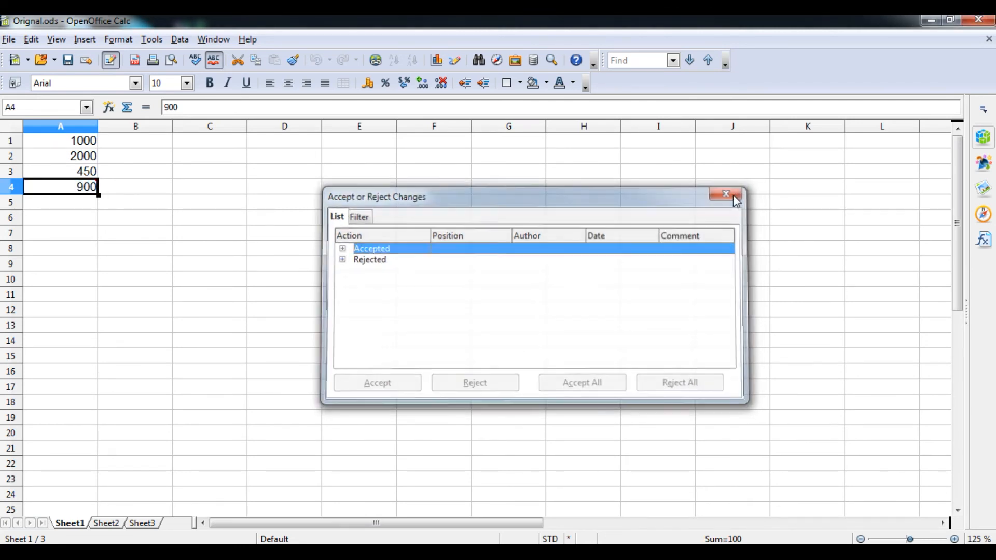
click(88, 173)
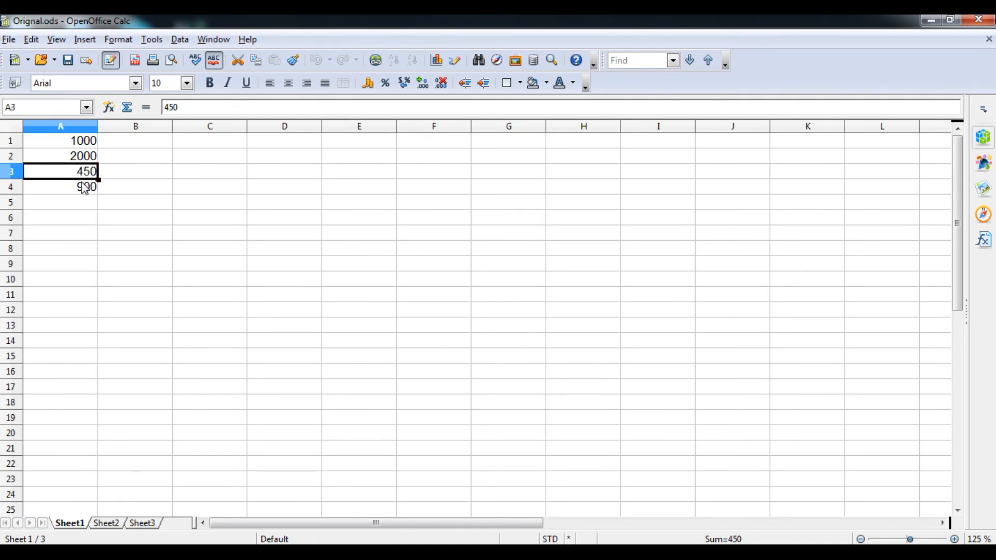
click(85, 186)
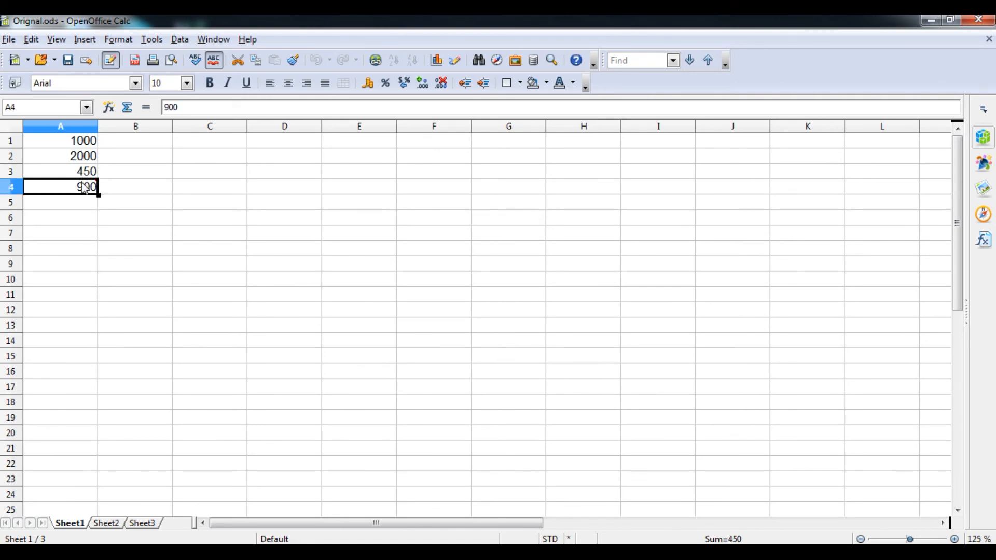
Step: Reopen the Accept or Reject Changes dialog and expand the Accepted and Rejected groups
click(36, 40)
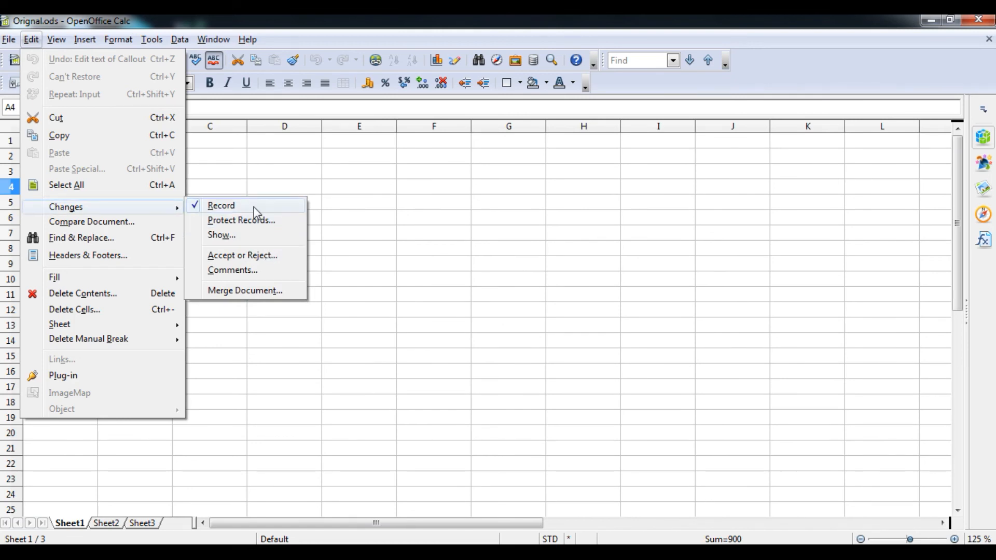
click(245, 254)
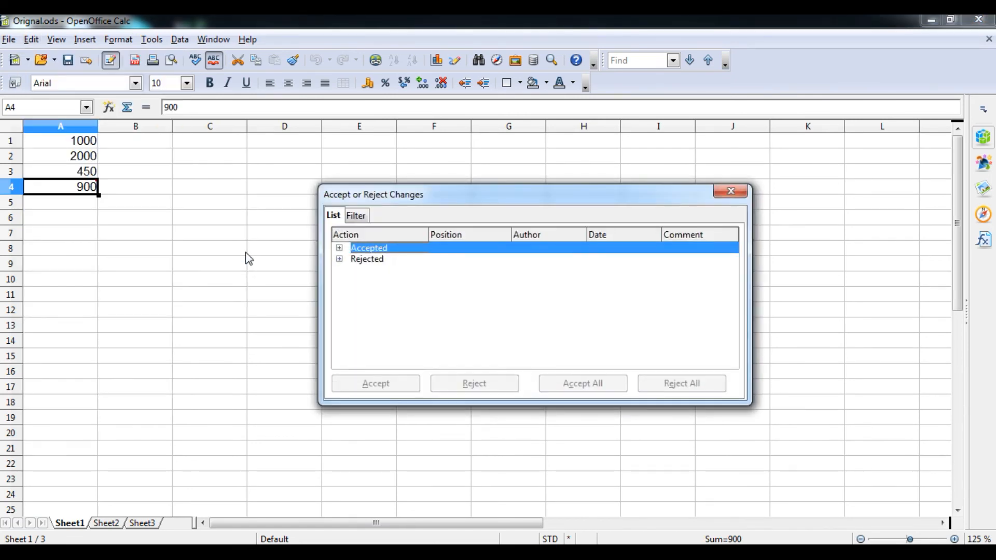
click(340, 248)
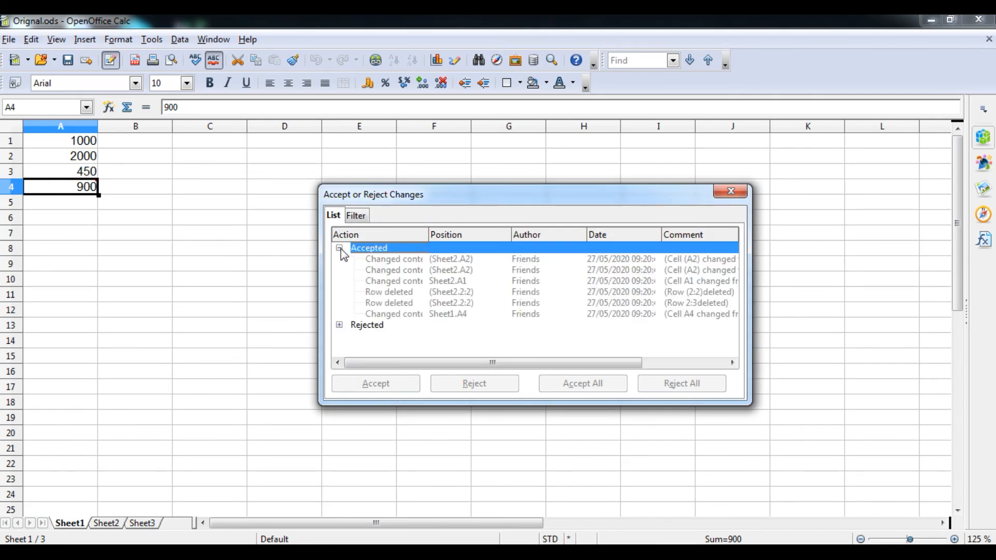
click(339, 325)
Step: Check the merge and compare sheets topic in the syllabus PDF and return to the Orignal spreadsheet
mouse_move(378, 543)
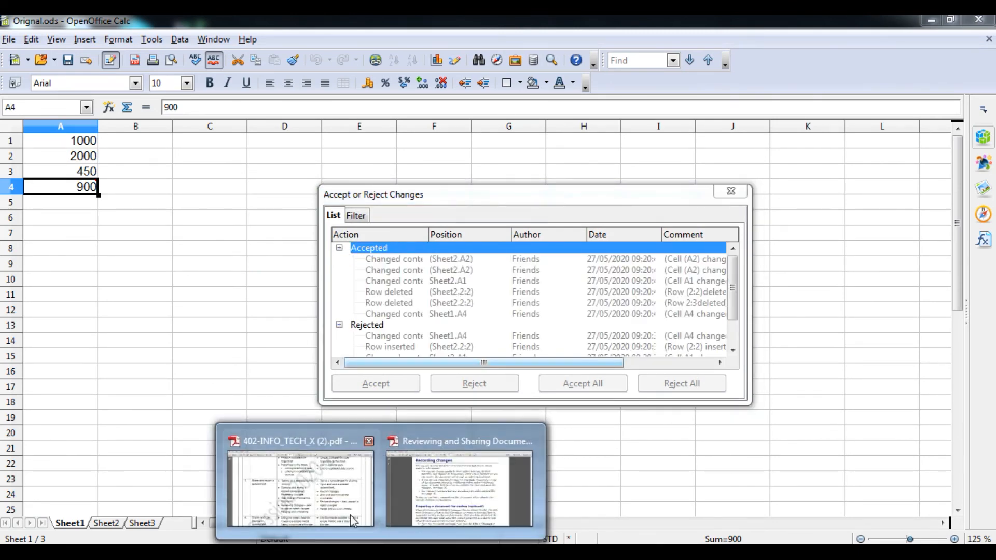
click(334, 509)
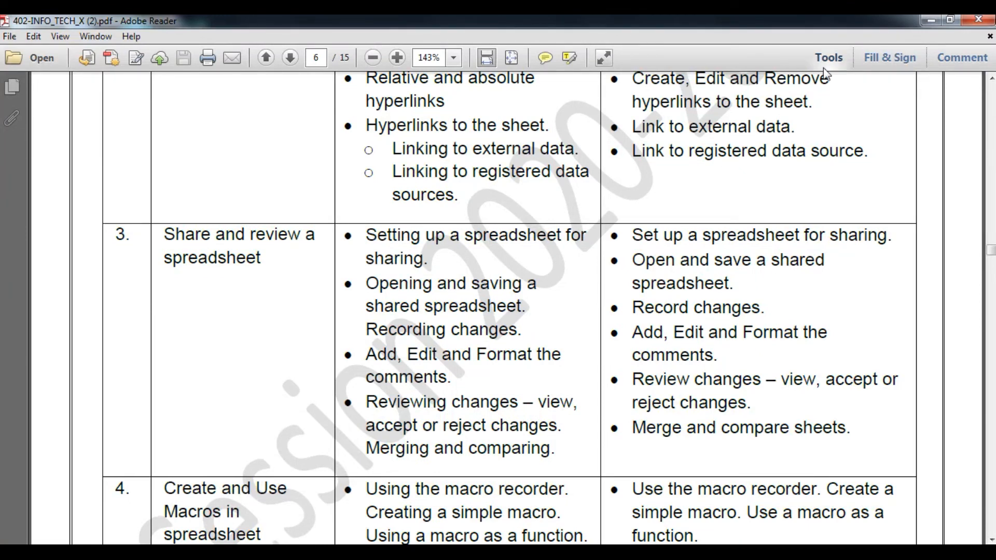
click(930, 22)
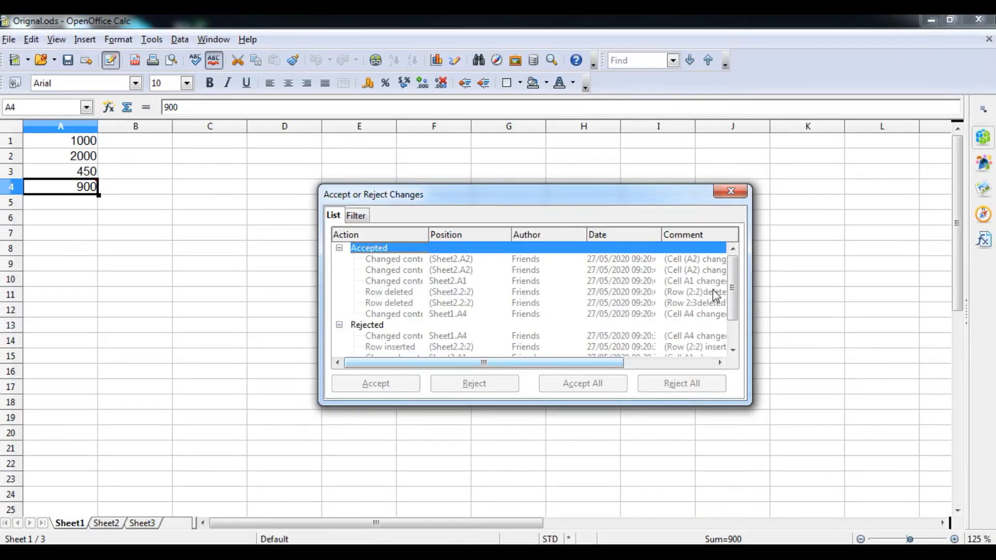
Step: Look through the individual accepted and rejected changes and close the Accept or Reject Changes dialog
scroll(731, 303, down, 1)
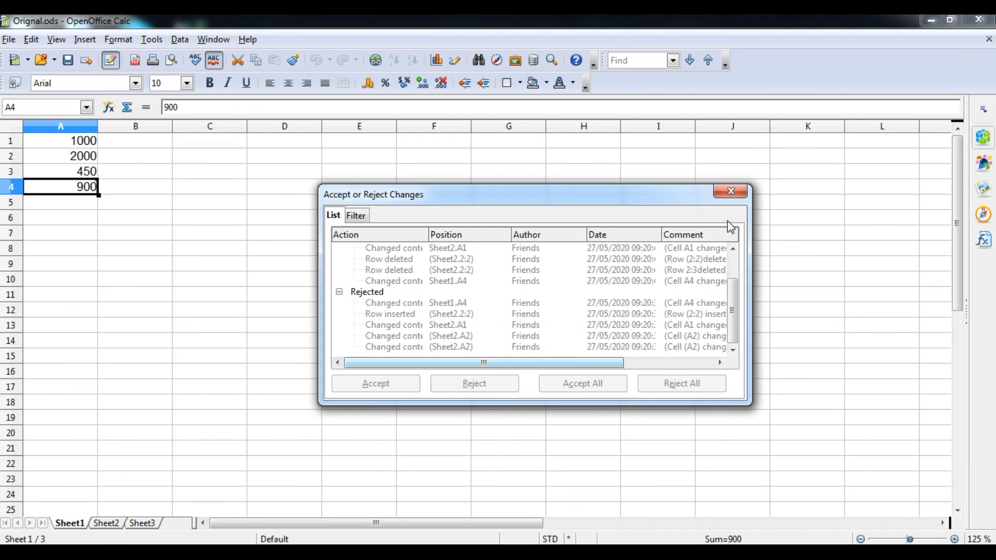
scroll(735, 322, up, 1)
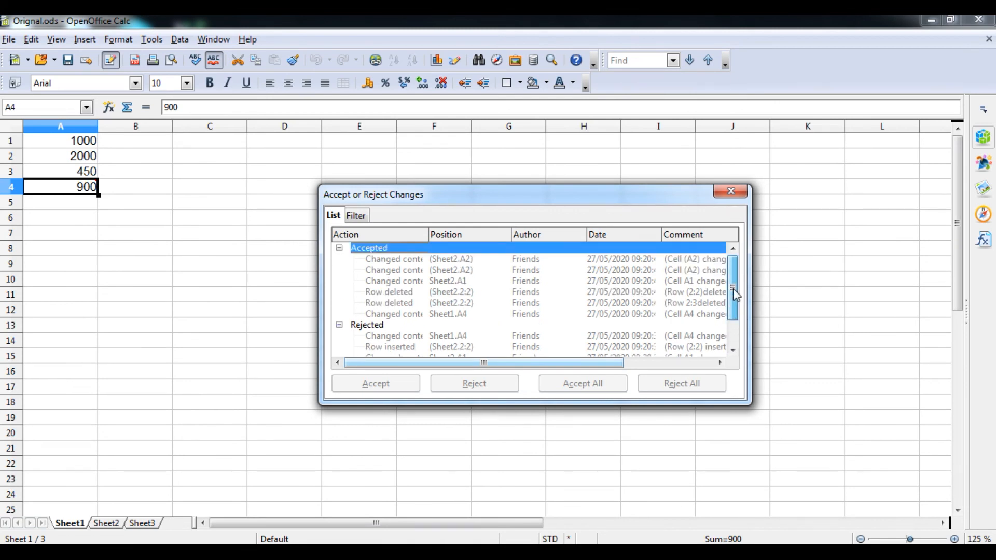
scroll(734, 301, down, 1)
click(732, 191)
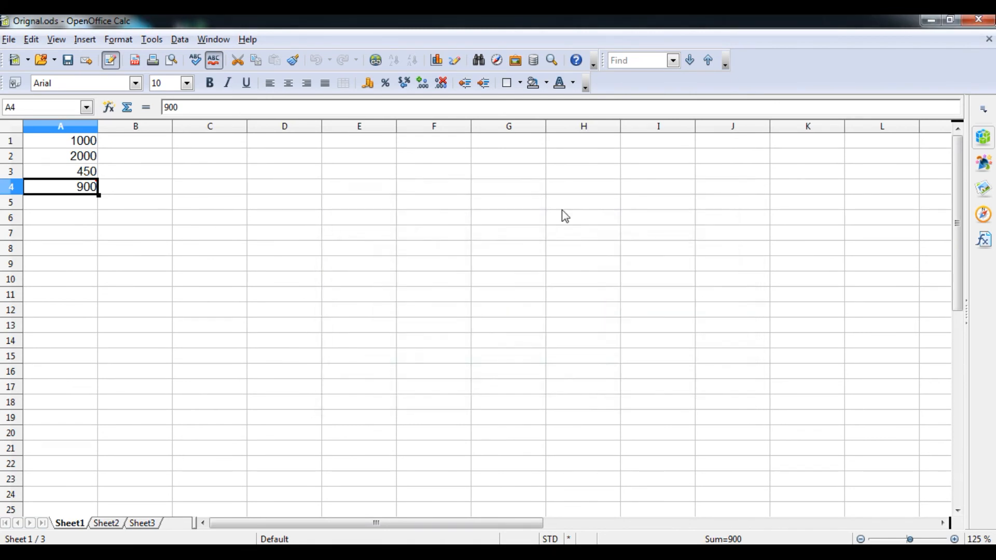
Step: Merge the Change document into the Orignal spreadsheet again with change recording on
click(32, 40)
mouse_move(94, 206)
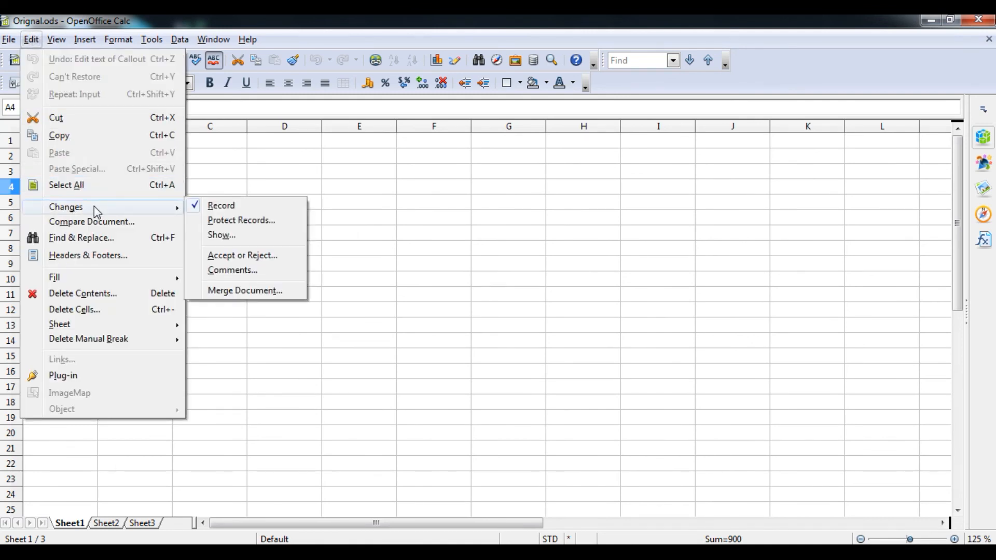
click(247, 290)
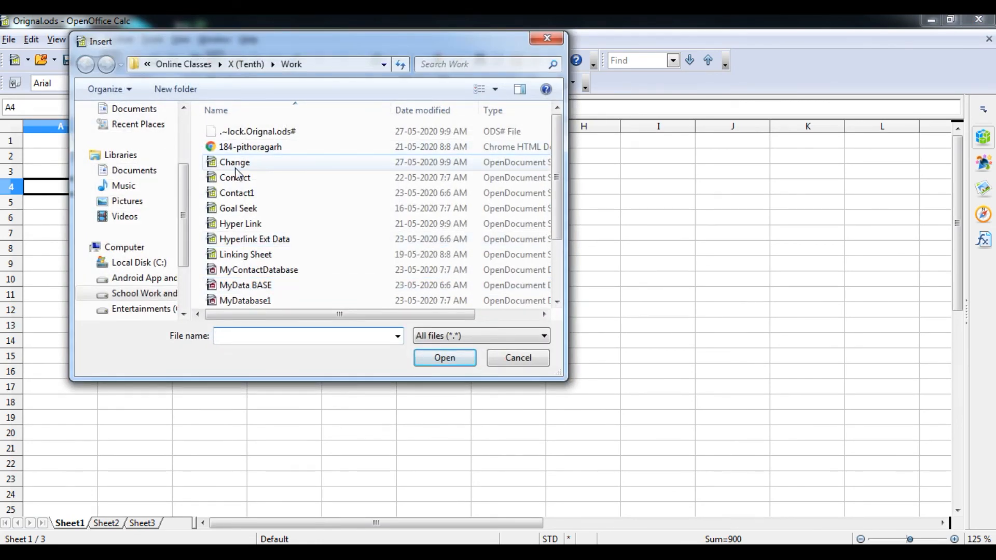
click(235, 167)
click(442, 358)
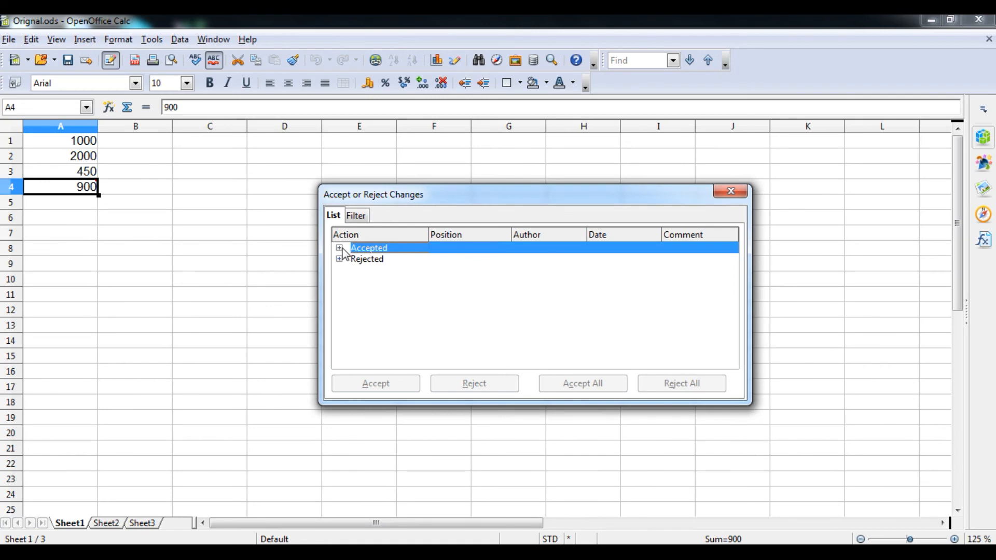
Step: Expand the Accepted and Rejected groups, look through the listed changes, and close the Accept or Reject Changes dialog
click(339, 249)
click(340, 325)
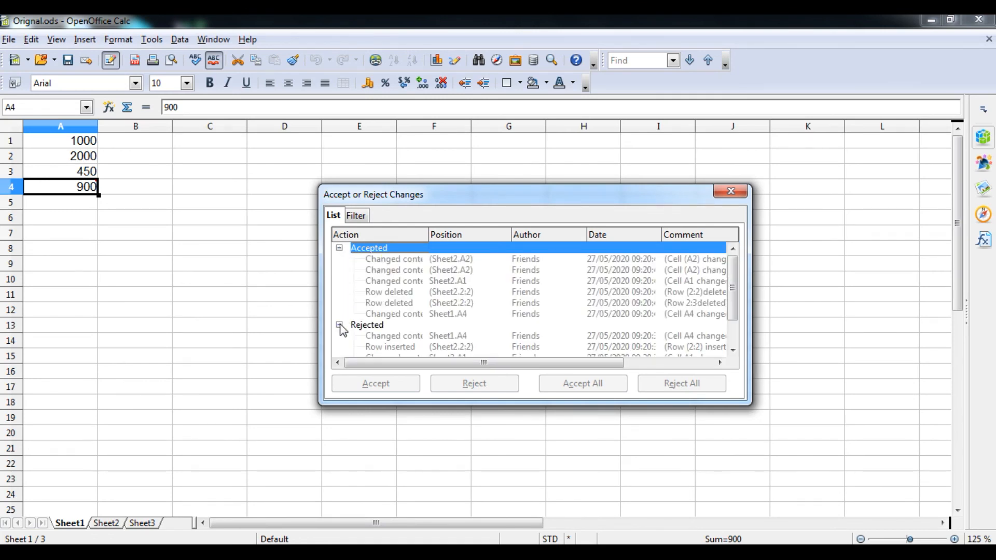
mouse_move(733, 294)
mouse_down()
mouse_move(735, 337)
mouse_move(735, 266)
mouse_move(735, 310)
mouse_move(736, 274)
mouse_move(735, 293)
mouse_up()
click(732, 195)
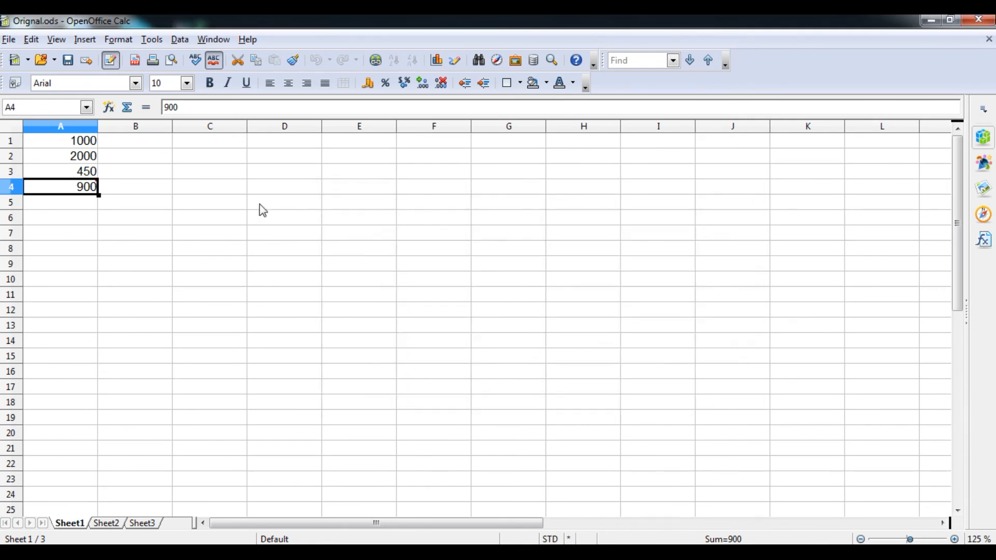
click(85, 156)
click(88, 188)
click(88, 174)
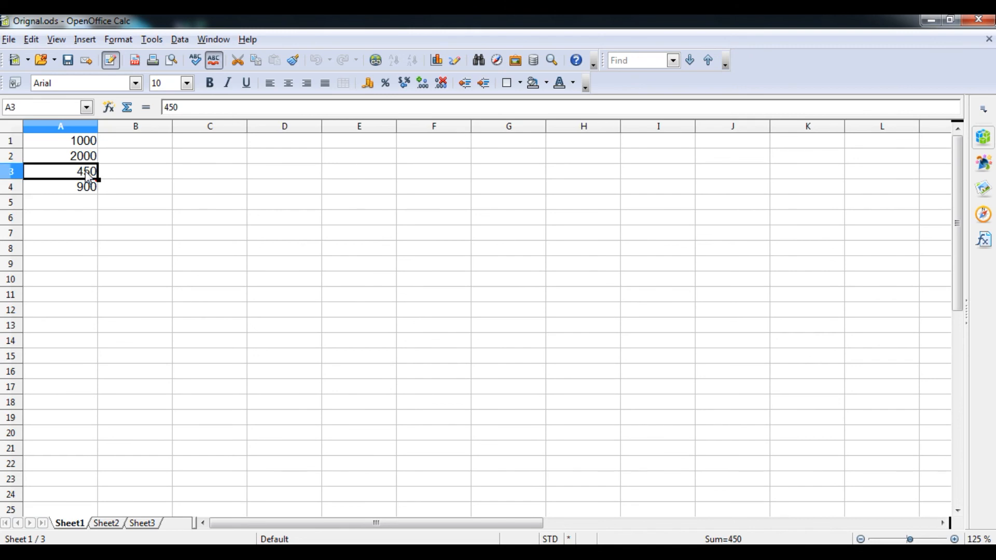
right_click(88, 176)
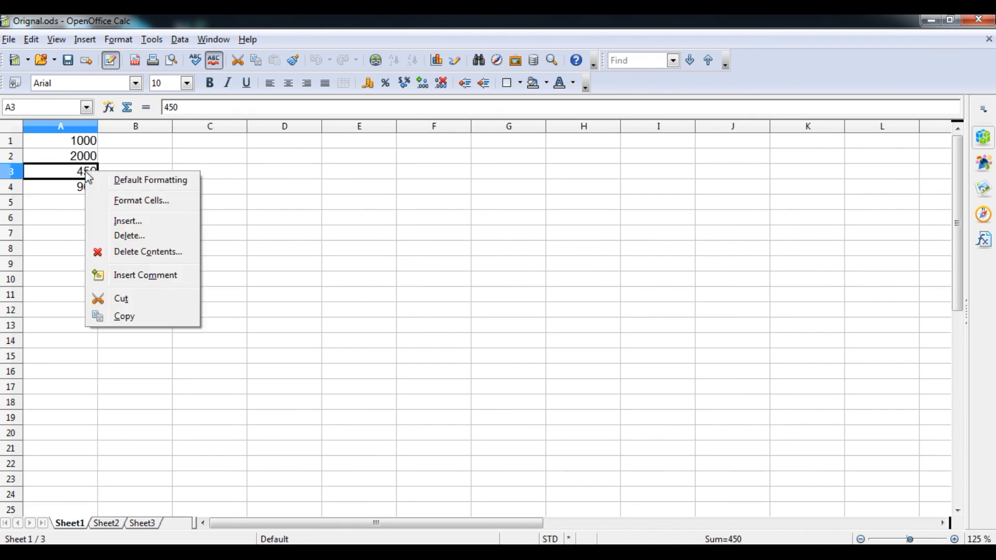
click(88, 176)
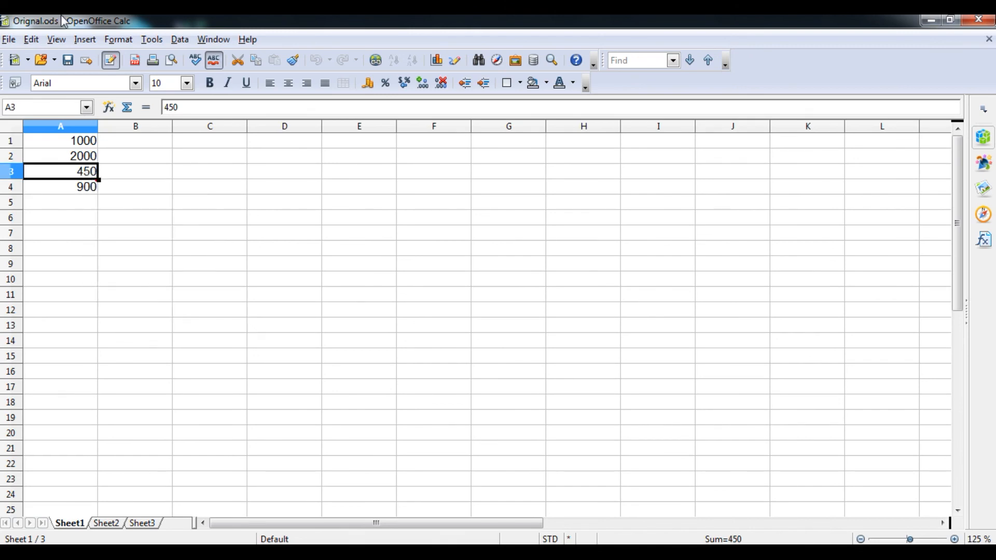
Step: View the Protect Records password dialog for the recorded changes and close it without setting a password
click(35, 41)
mouse_move(96, 207)
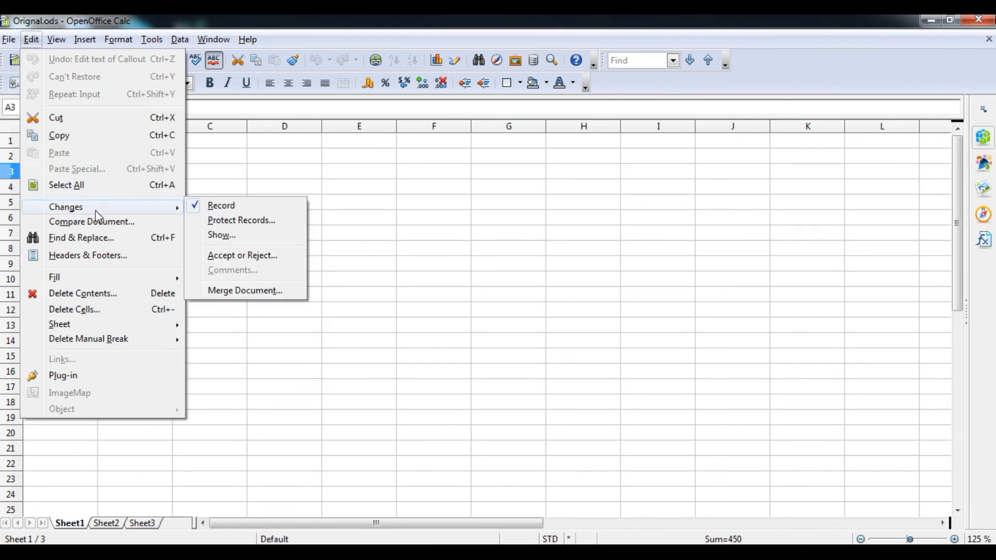
click(257, 222)
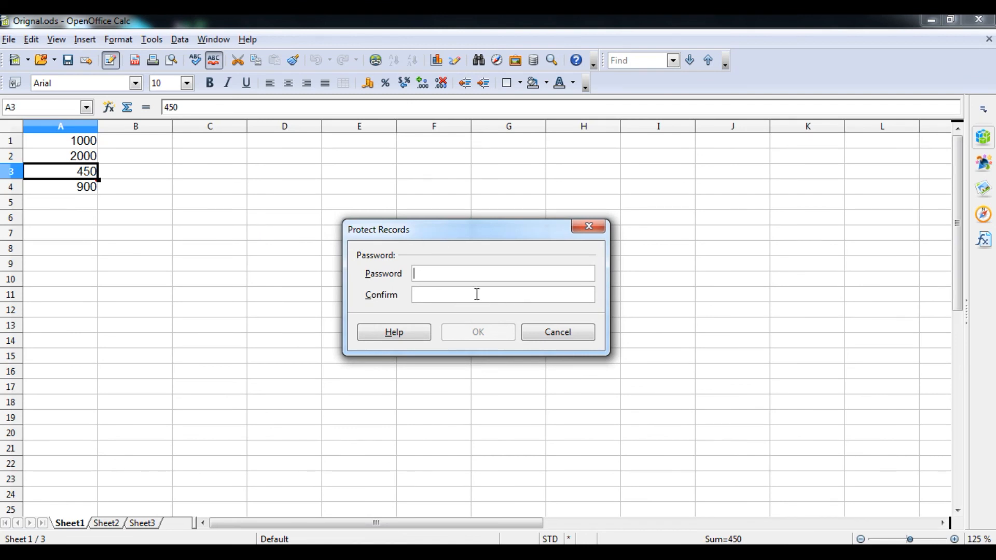
click(590, 228)
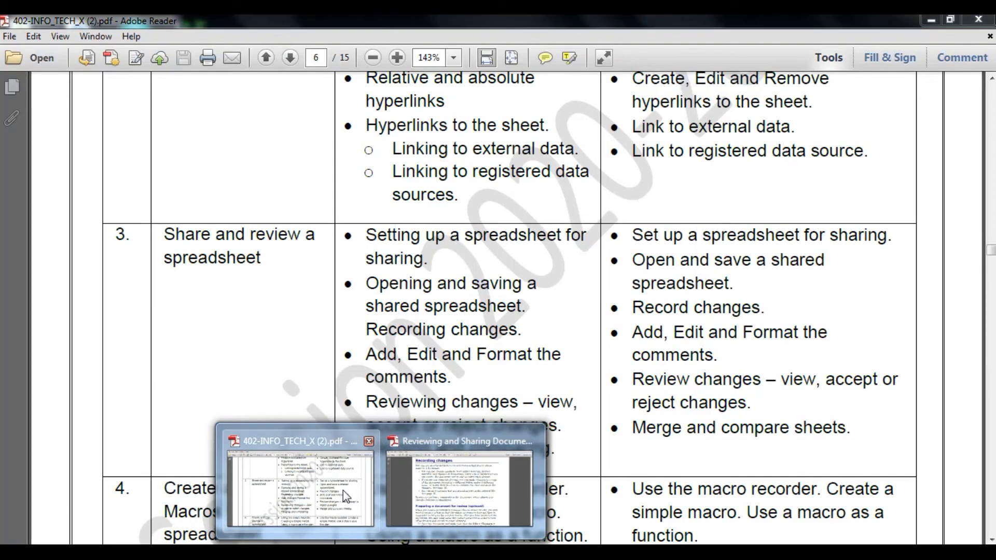
Step: Switch to the 402-INFO_TECH_X (2) syllabus PDF in Adobe Reader to review the Share and review a spreadsheet topics
click(344, 491)
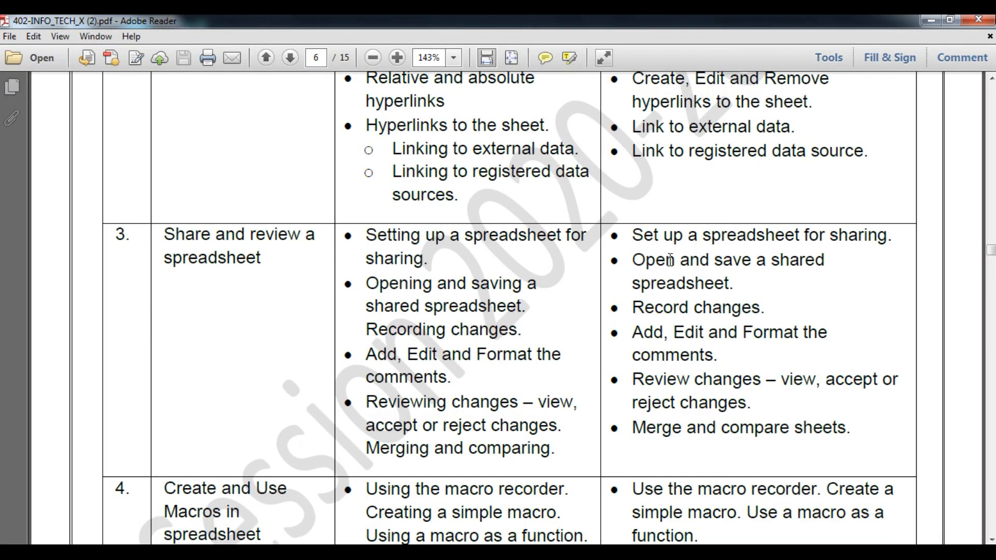